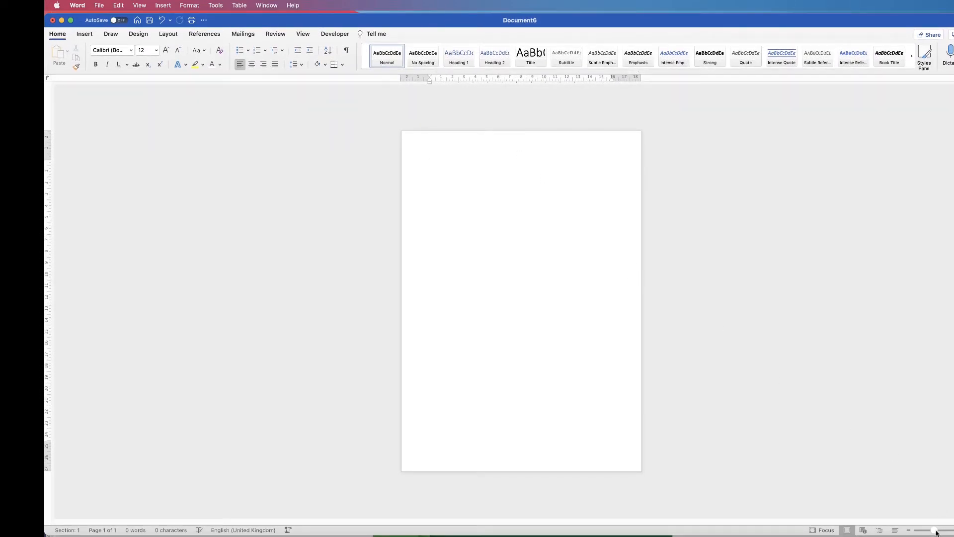
Step: Search the stock icons for "hand" and insert the solid black open-palm hand icon into the blank page
drag(937, 532, 934, 531)
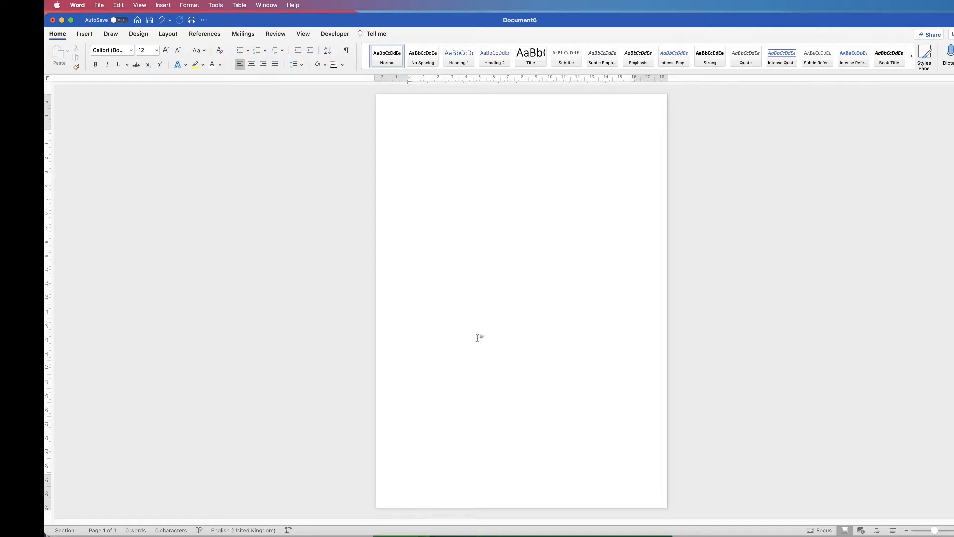
click(85, 34)
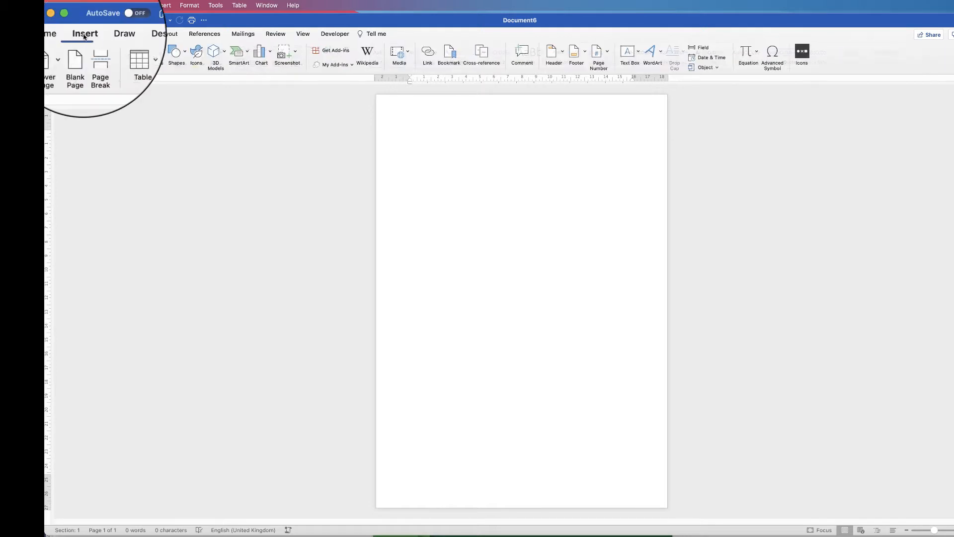
click(199, 55)
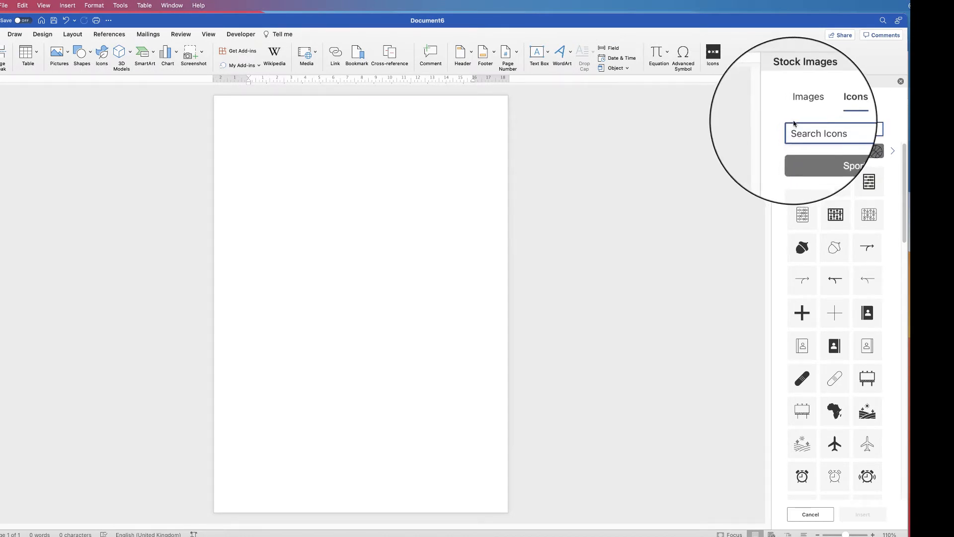
text(d)
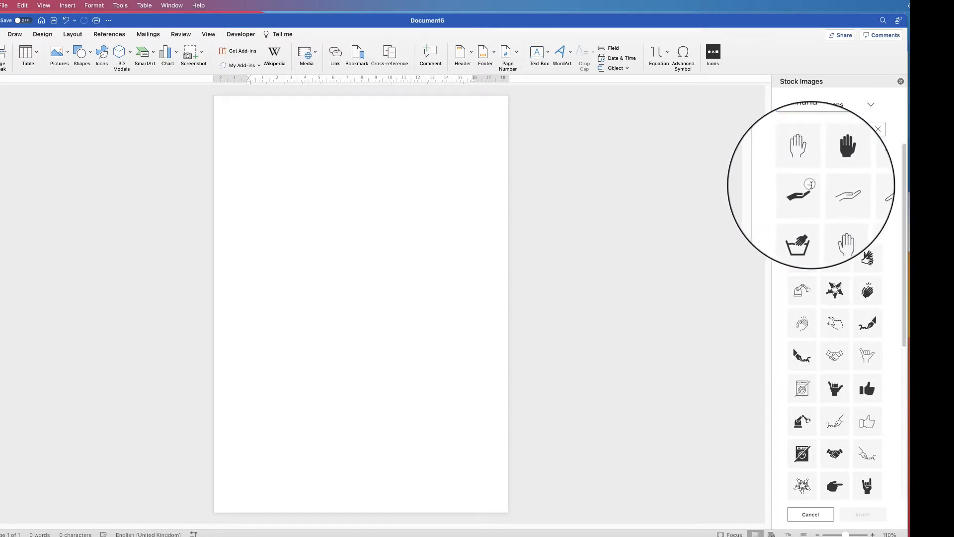
click(811, 185)
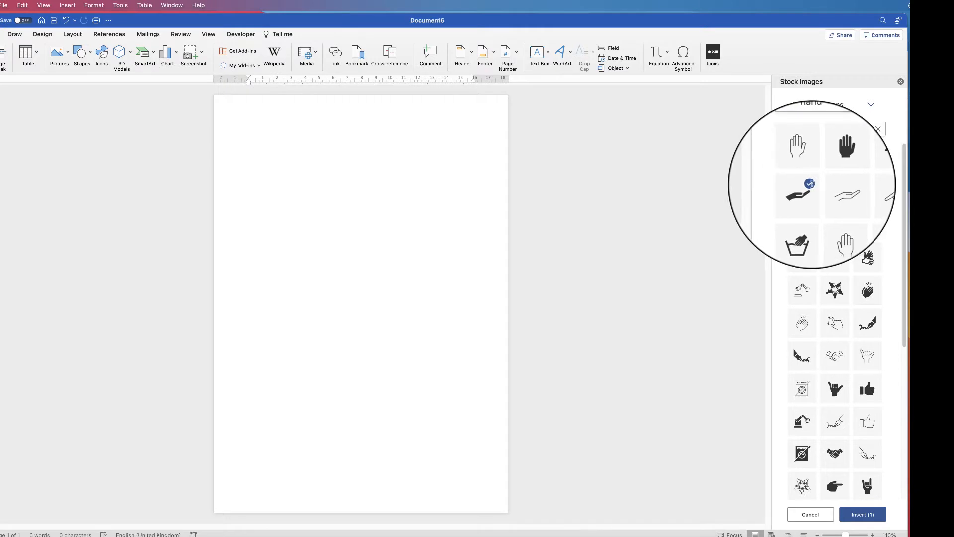
click(865, 515)
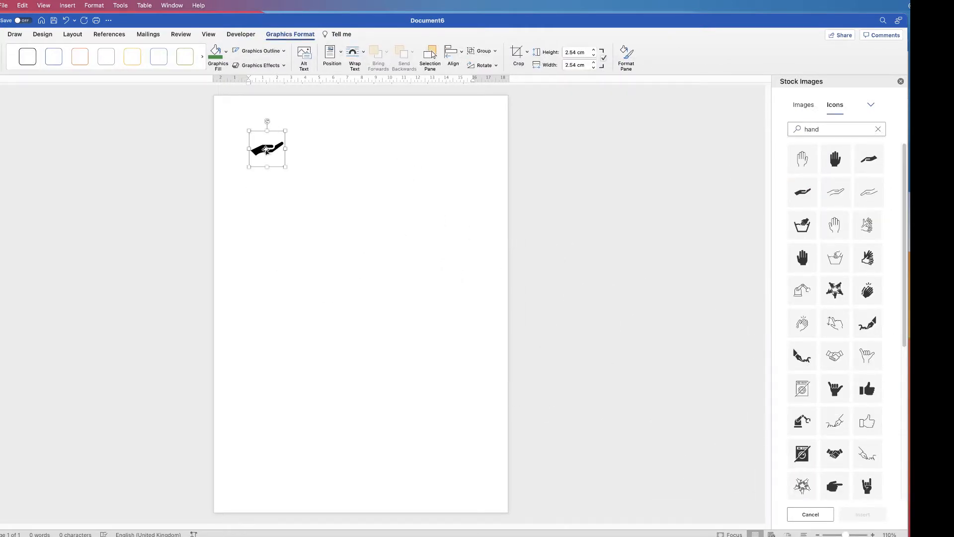
Step: Set the hand icon's text wrapping to In Front of Text and enlarge it to about 12.92 cm square
click(270, 154)
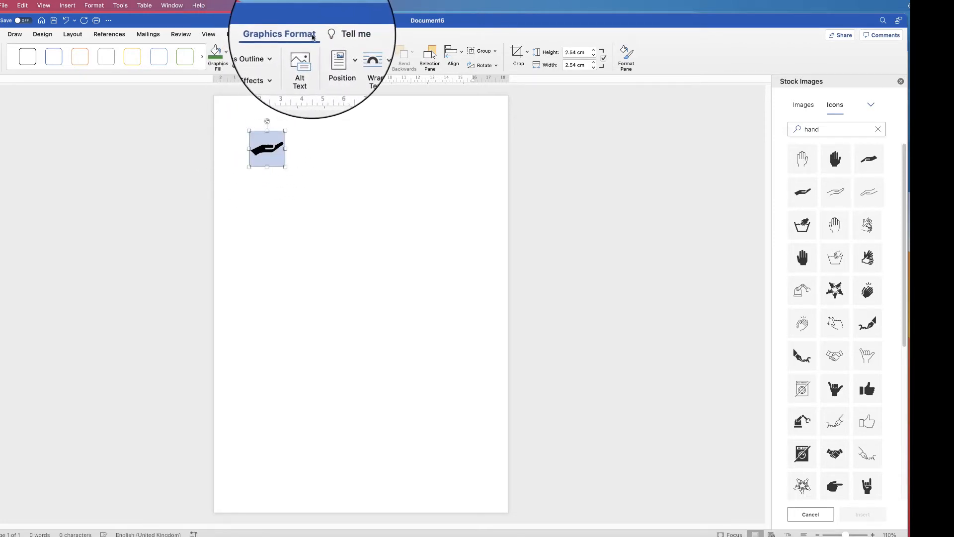
click(364, 53)
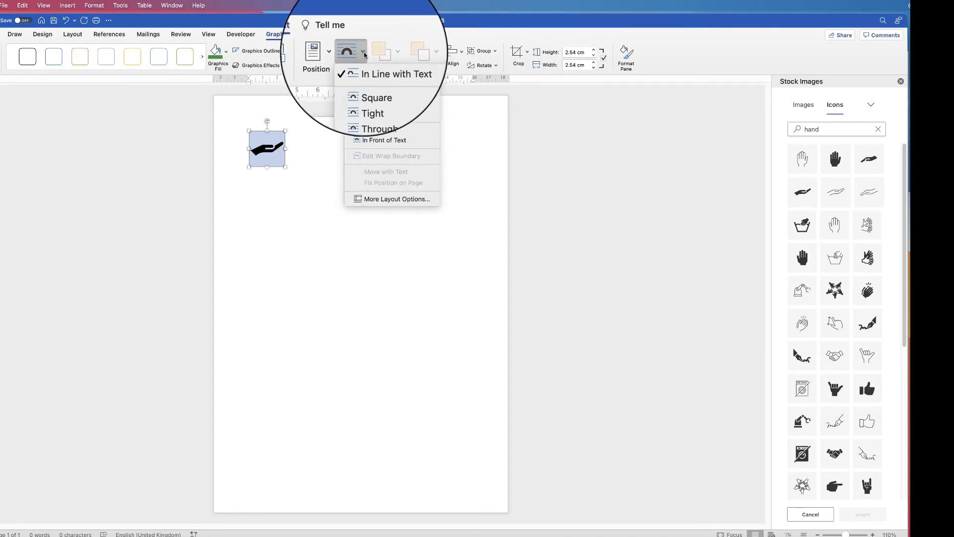
click(369, 141)
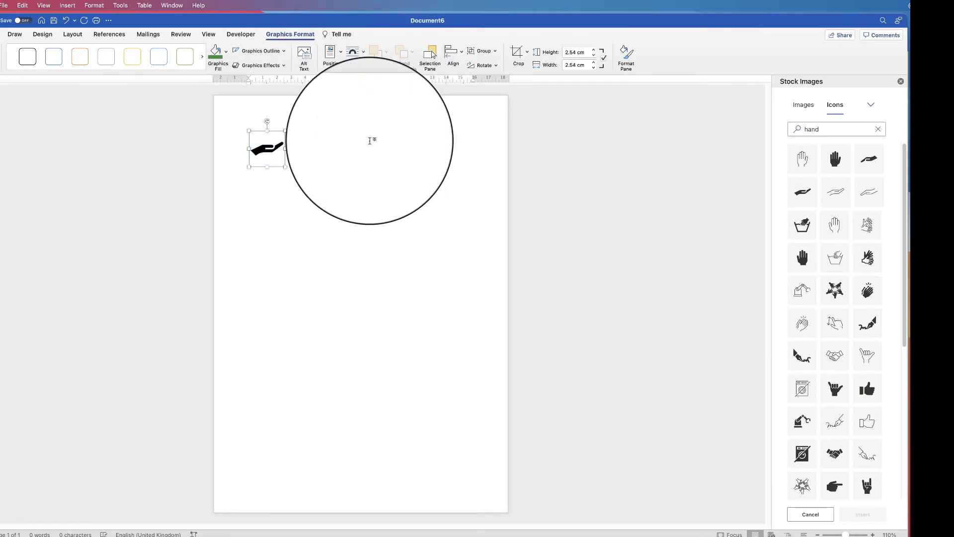
drag(269, 142, 436, 290)
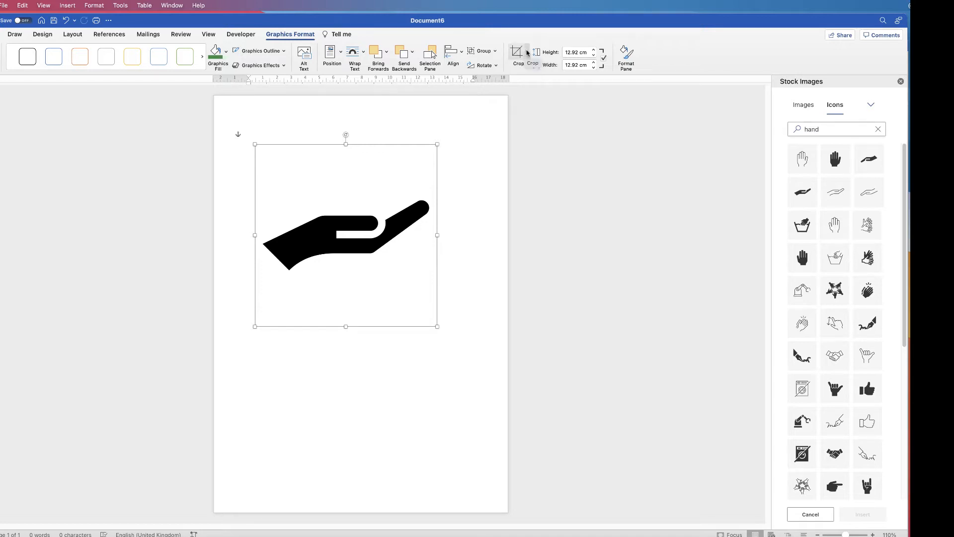
Step: Crop the wrist side of the hand icon to a straight edge, leaving a width of about 10.47 cm
click(528, 53)
click(531, 67)
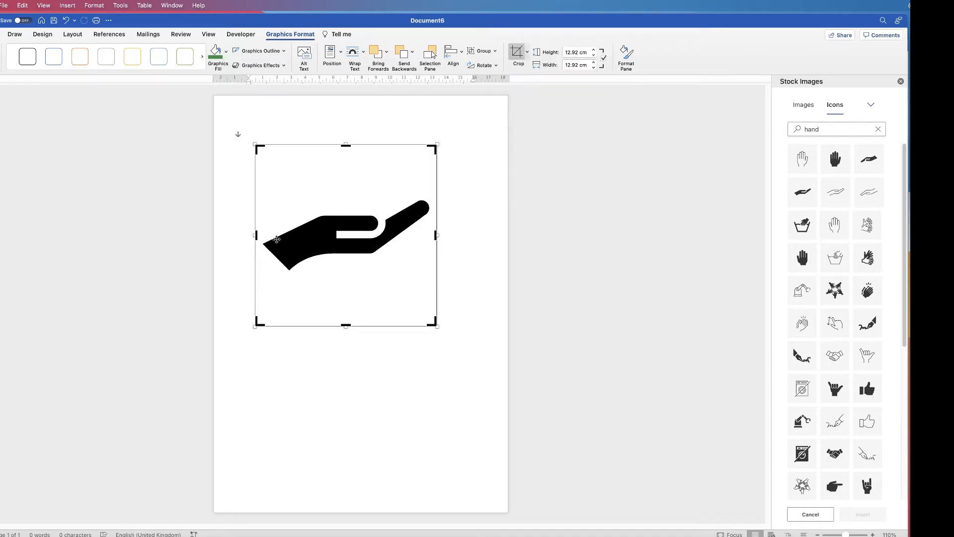
drag(256, 235, 291, 234)
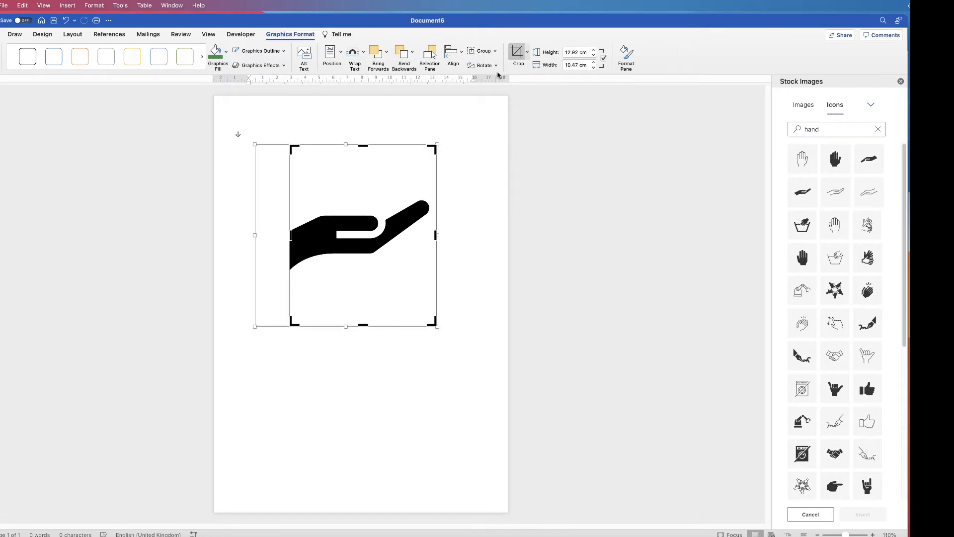
key(Escape)
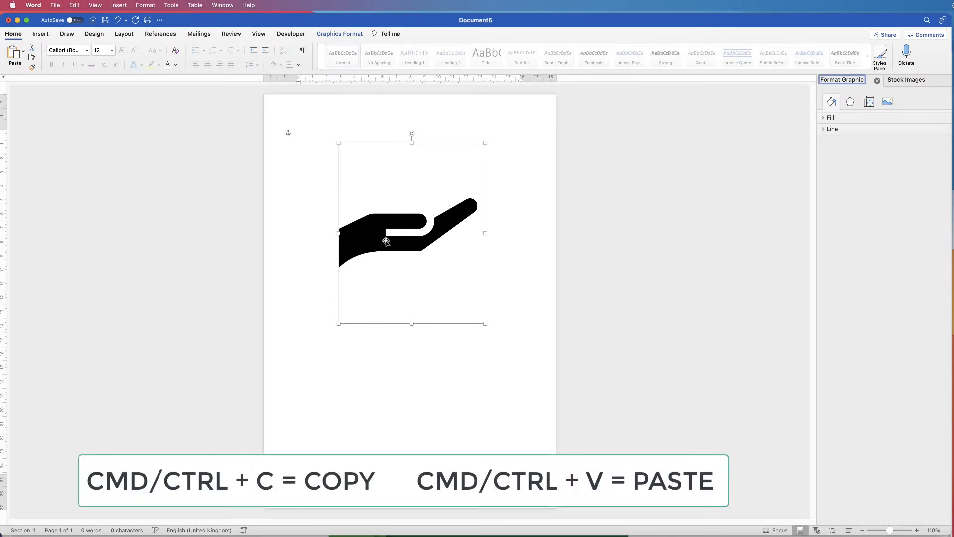
click(381, 368)
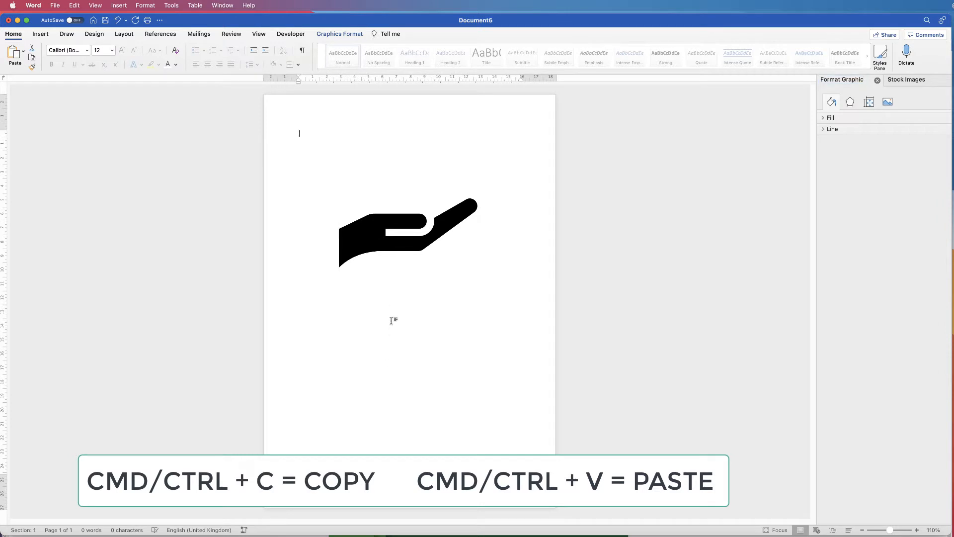
key(super+v)
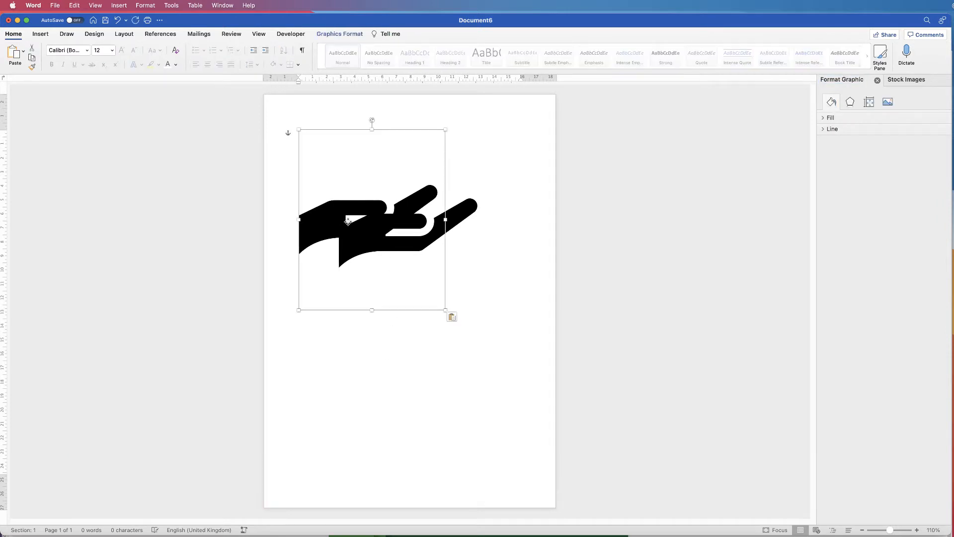
drag(349, 220, 444, 340)
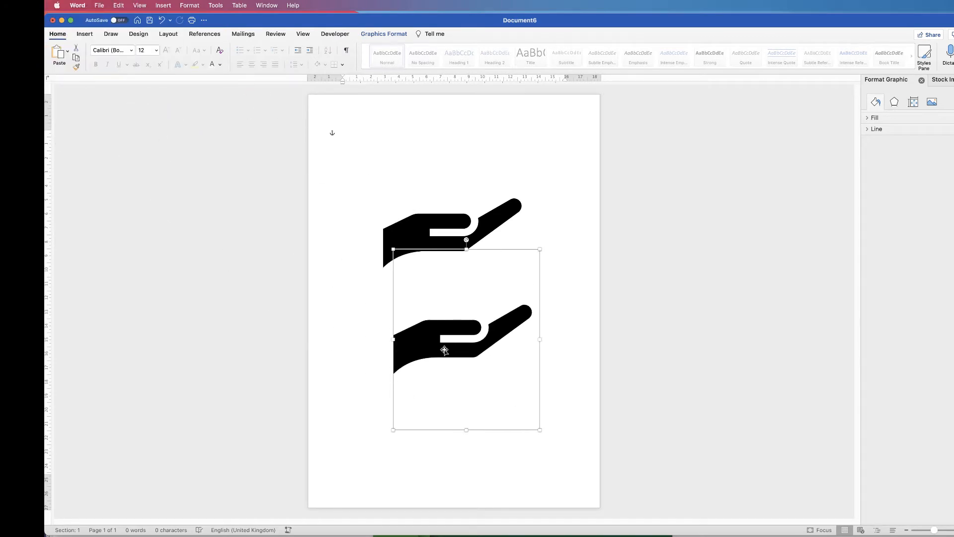
key(Delete)
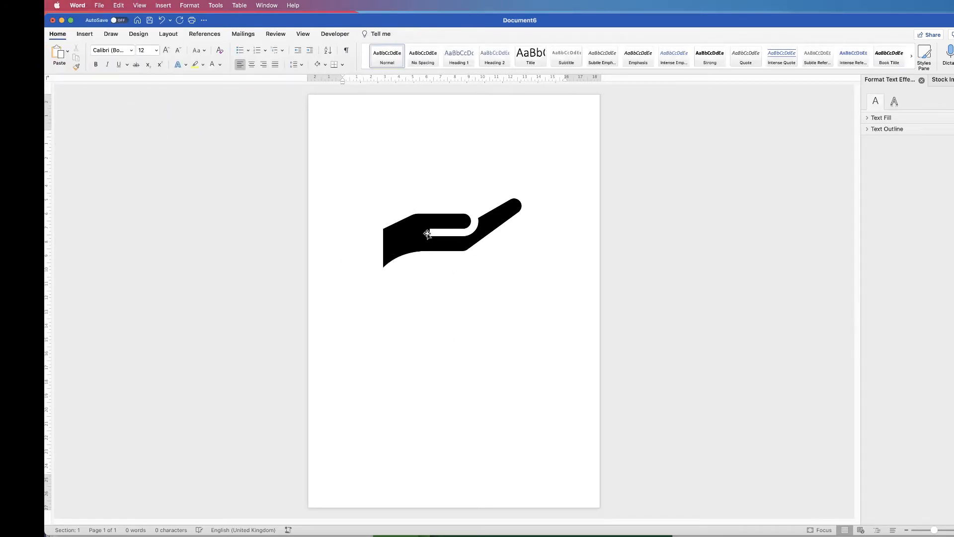
Step: Duplicate the cropped hand and place the copy below the original
click(427, 239)
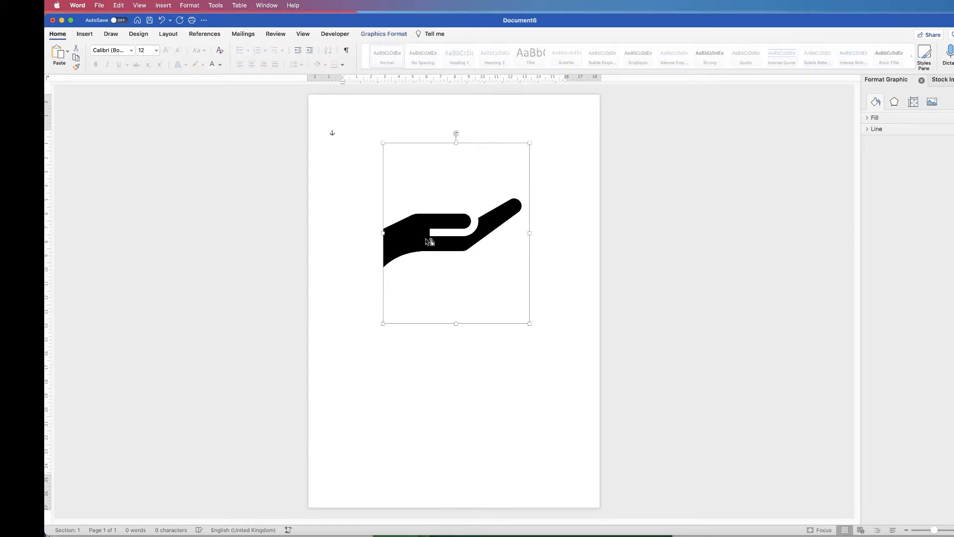
drag(427, 239, 445, 351)
click(381, 383)
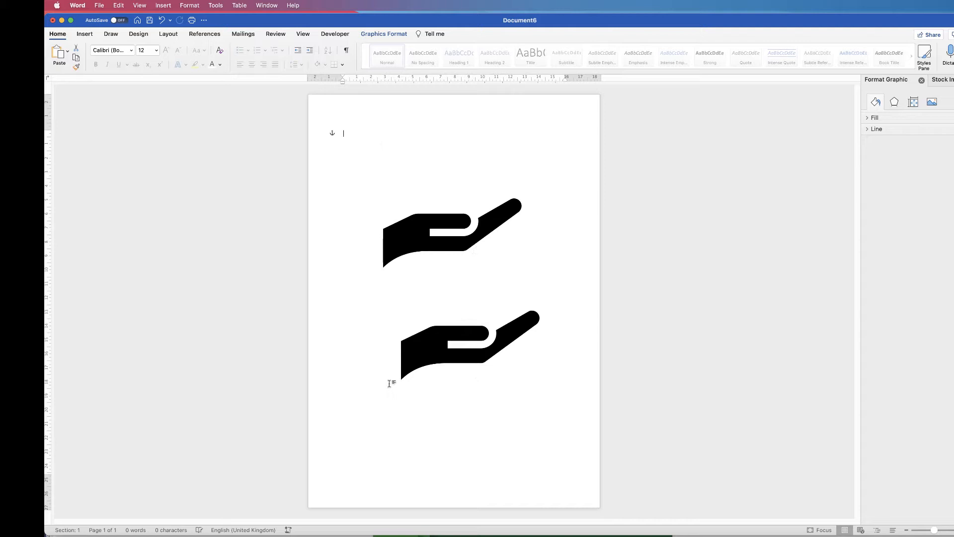
Step: Rotate the lower hand 90° counterclockwise so its fingers point up, and move it to the page's lower right
click(461, 354)
drag(474, 246, 397, 343)
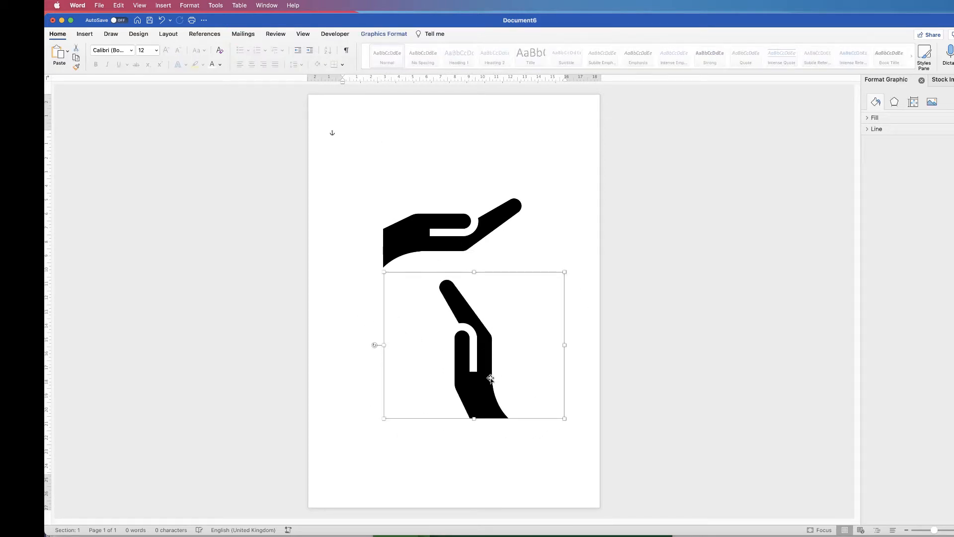
drag(491, 379, 523, 430)
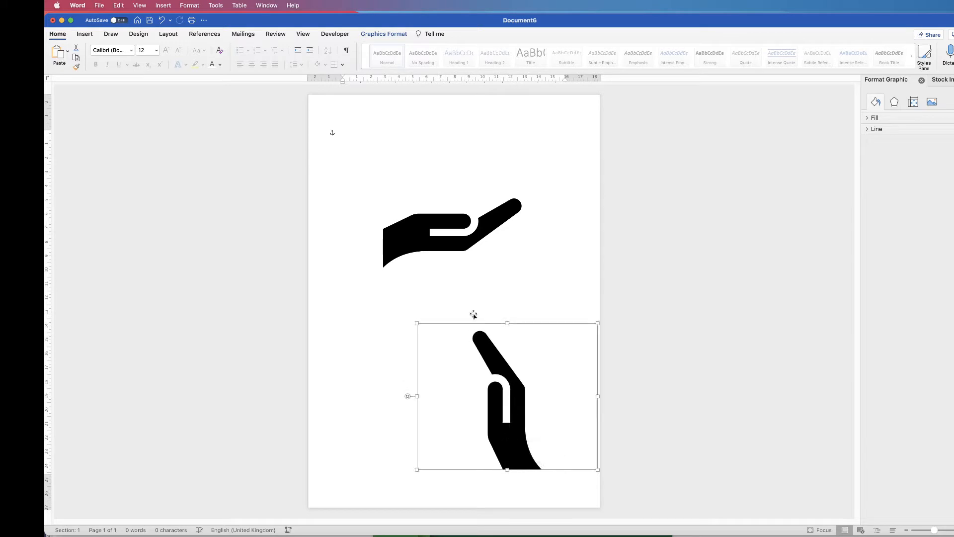
Step: Mirror the upper hand horizontally so its fingers point left, and place it fully within the page's upper half
click(421, 232)
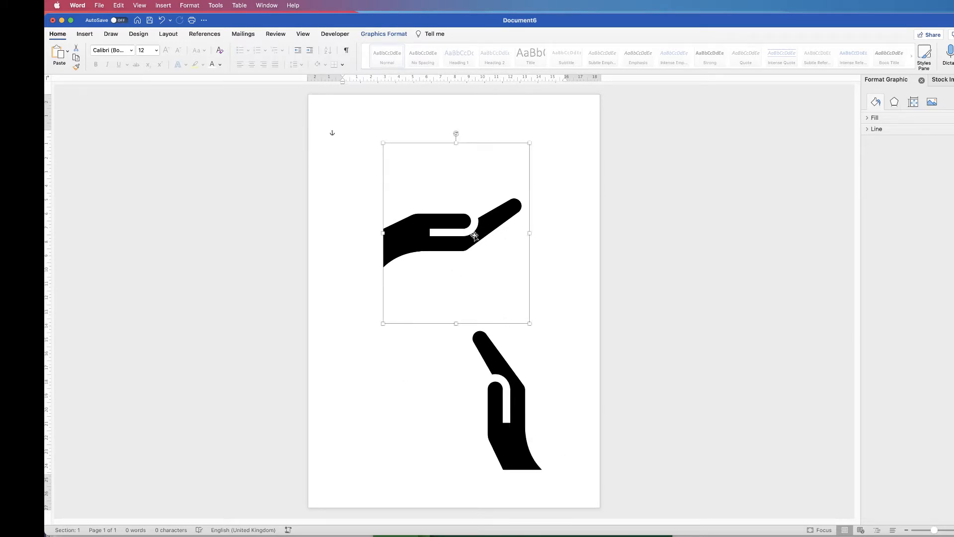
drag(475, 236, 521, 253)
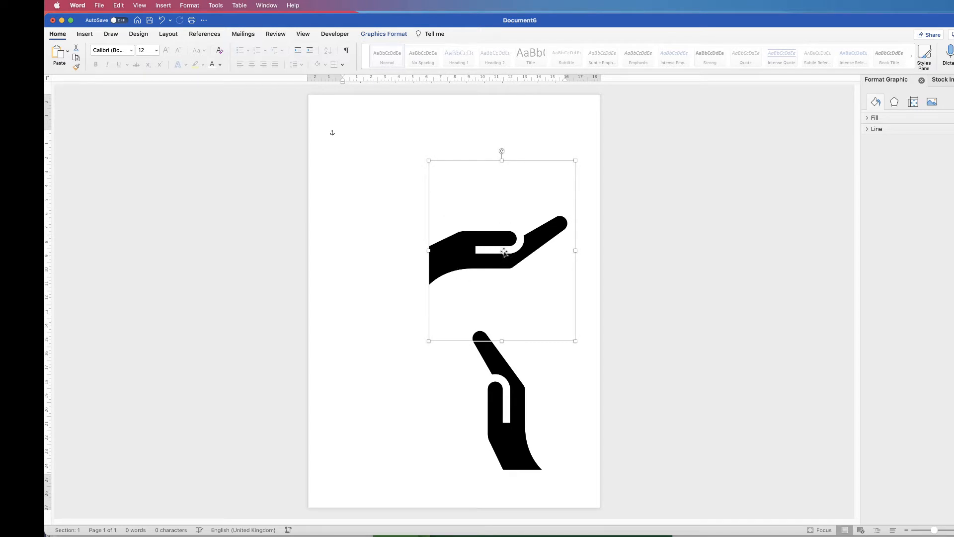
drag(575, 251, 575, 271)
click(397, 35)
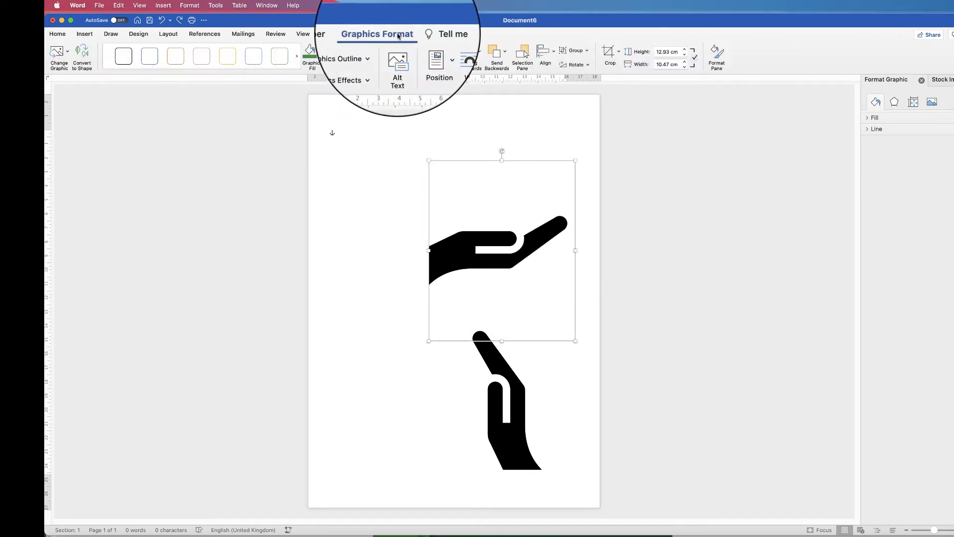
double_click(657, 66)
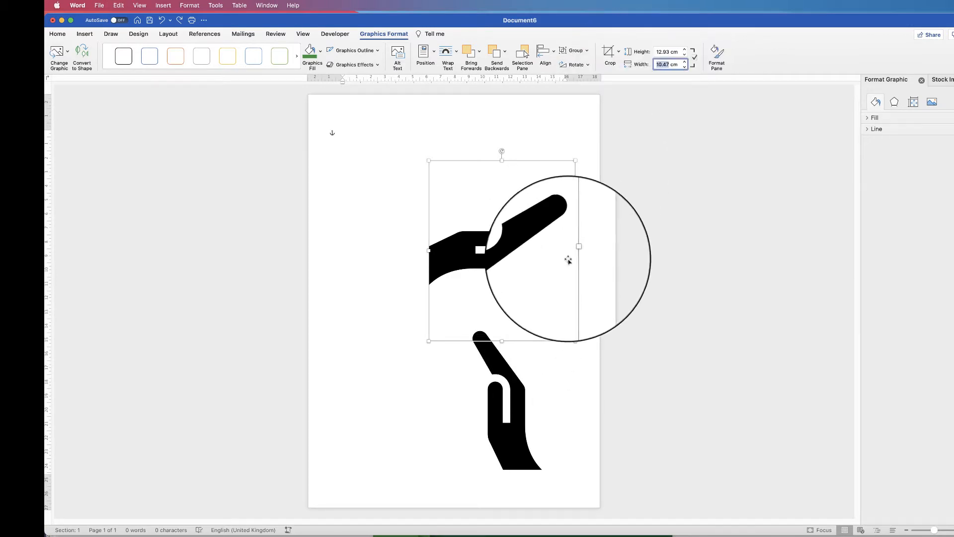
drag(575, 250, 303, 270)
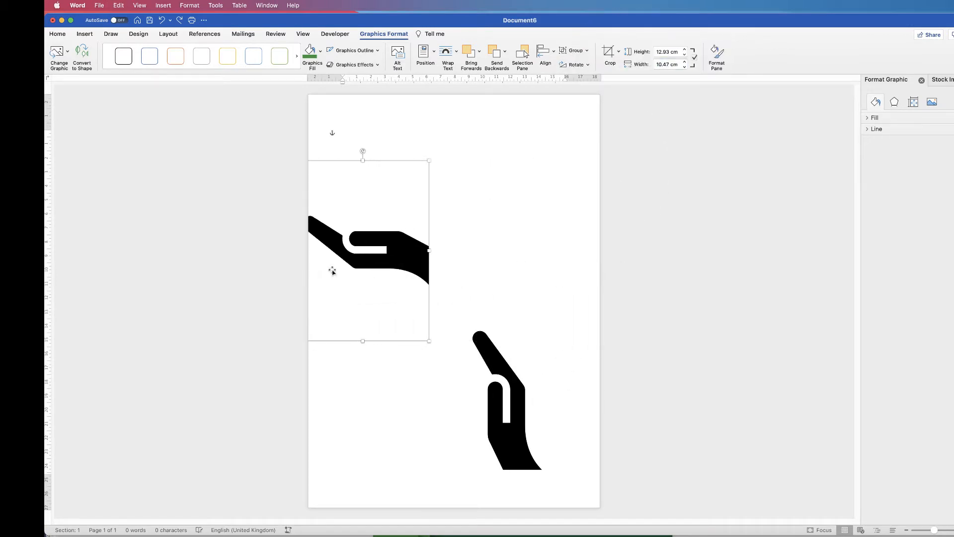
drag(376, 266, 473, 247)
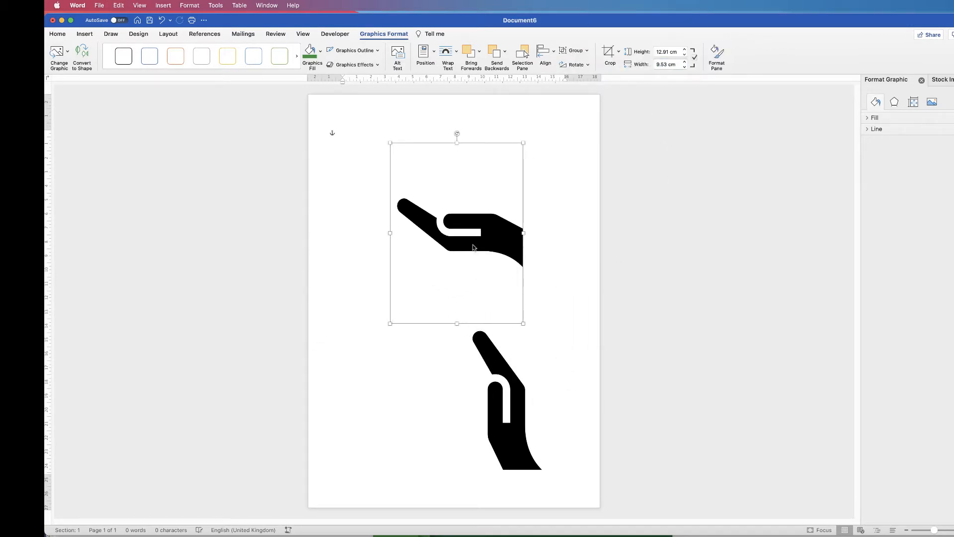
Step: Set the mirrored hand's width to 10.47 cm
double_click(657, 64)
drag(658, 64, 655, 64)
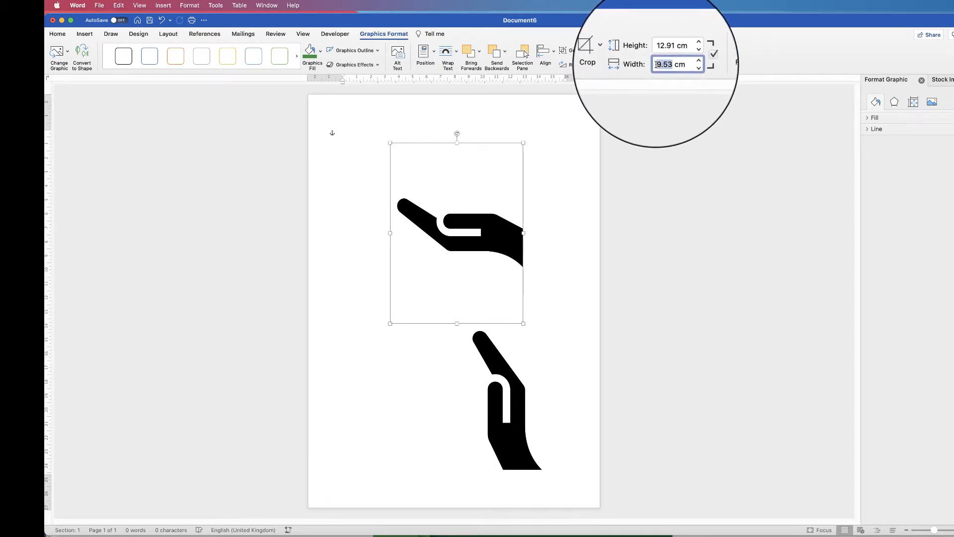
key(super+c)
text(10.47)
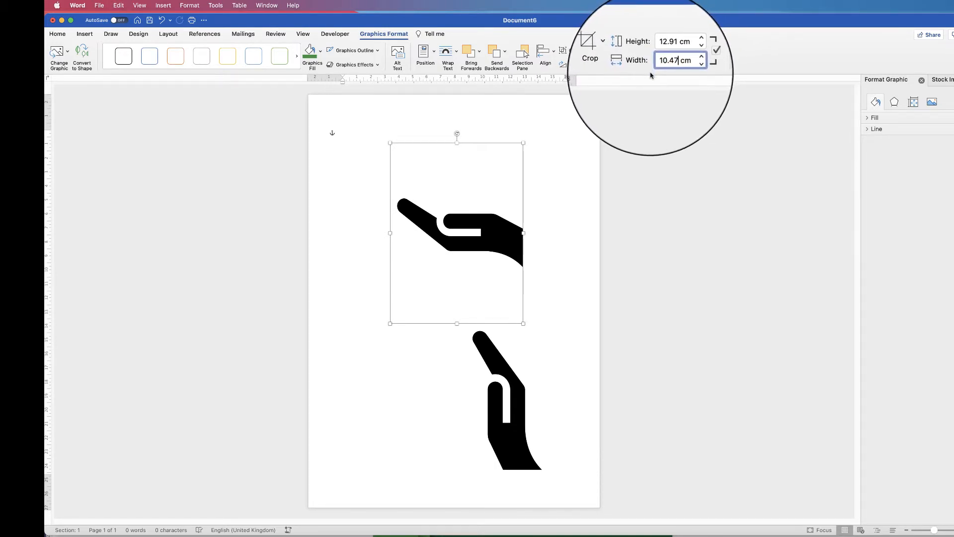
key(Return)
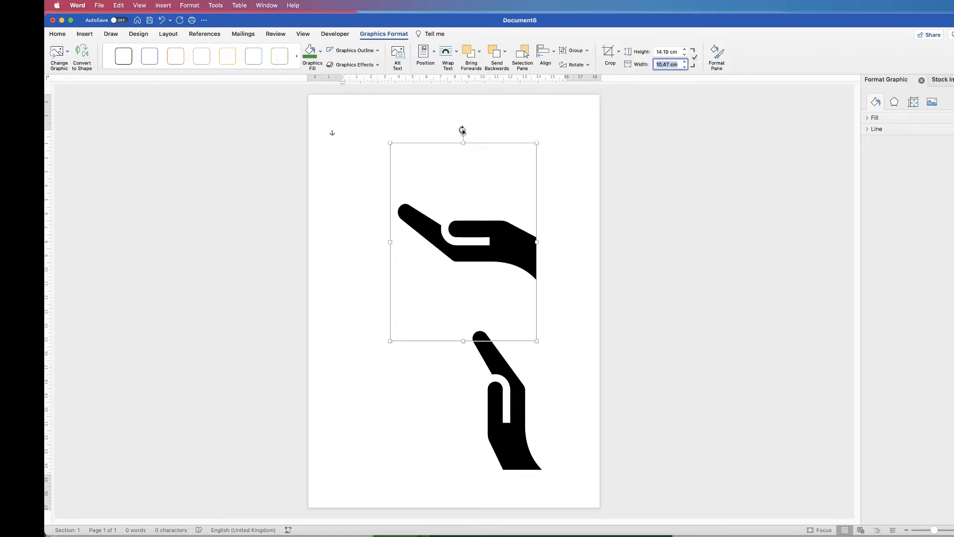
Step: Rotate the mirrored hand 90° clockwise and arrange both upright hands level, facing each other with a gap, in the page's lower half
drag(463, 133, 542, 245)
drag(466, 277, 404, 426)
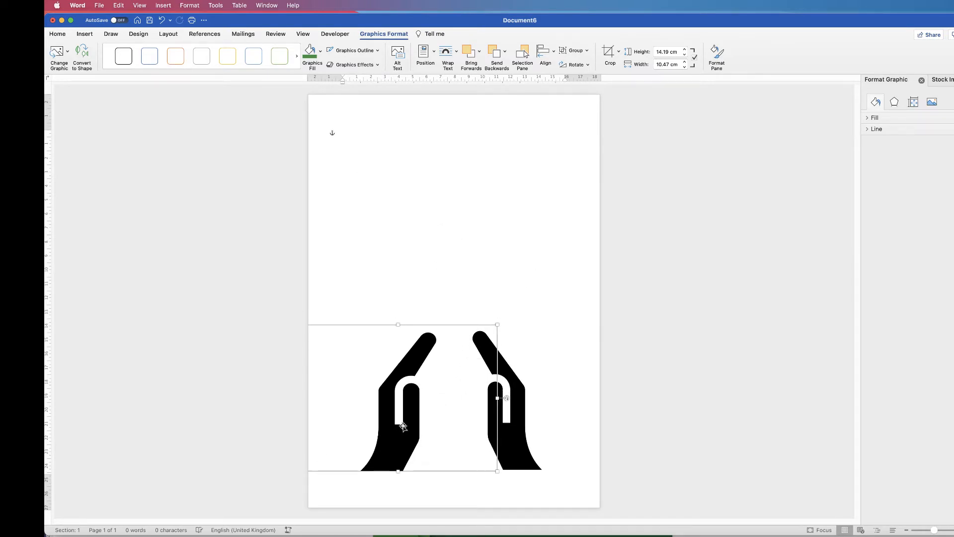
drag(512, 426, 527, 426)
drag(404, 416, 400, 371)
drag(517, 419, 522, 374)
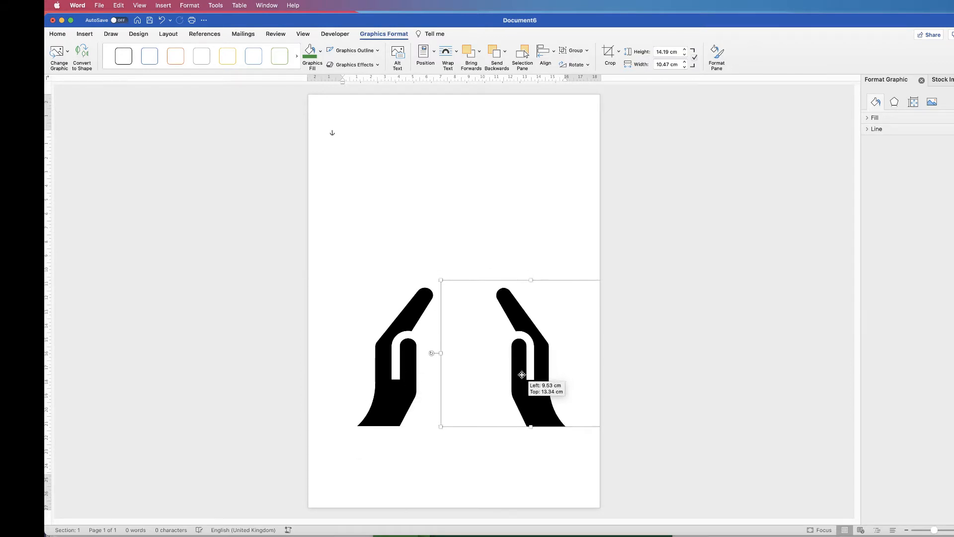
click(438, 201)
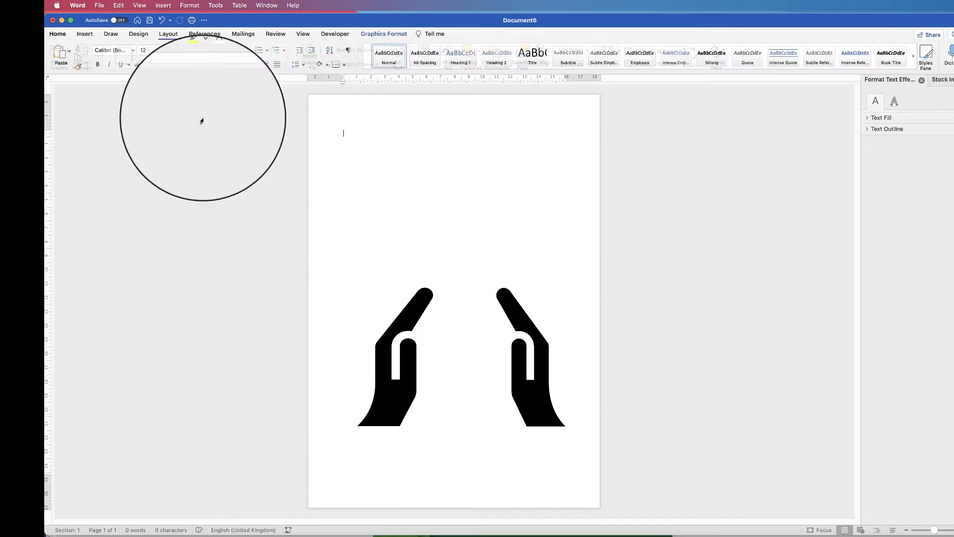
Step: Insert the stock icon of a leafy tree with visible roots, searching the icon library for "tree"
click(85, 34)
click(195, 52)
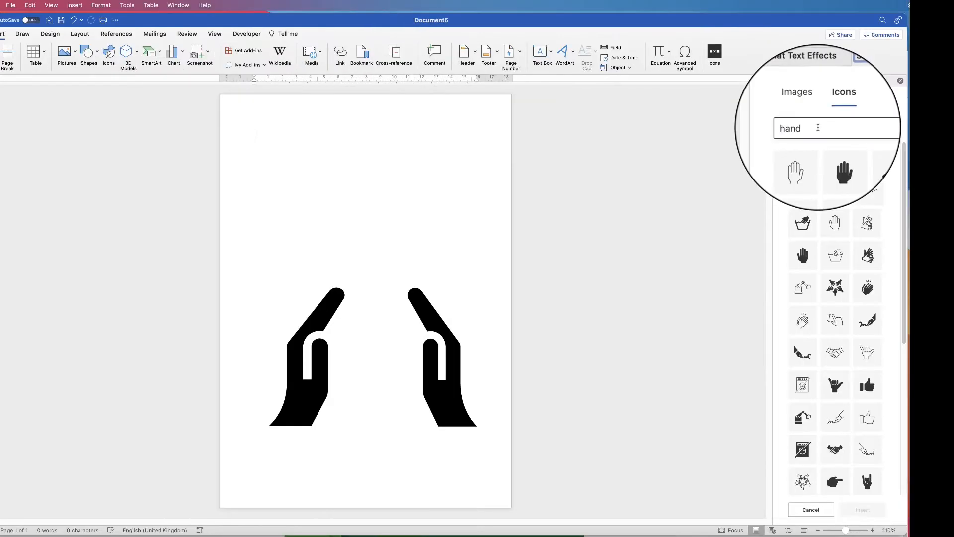
drag(818, 128, 777, 132)
text(tree)
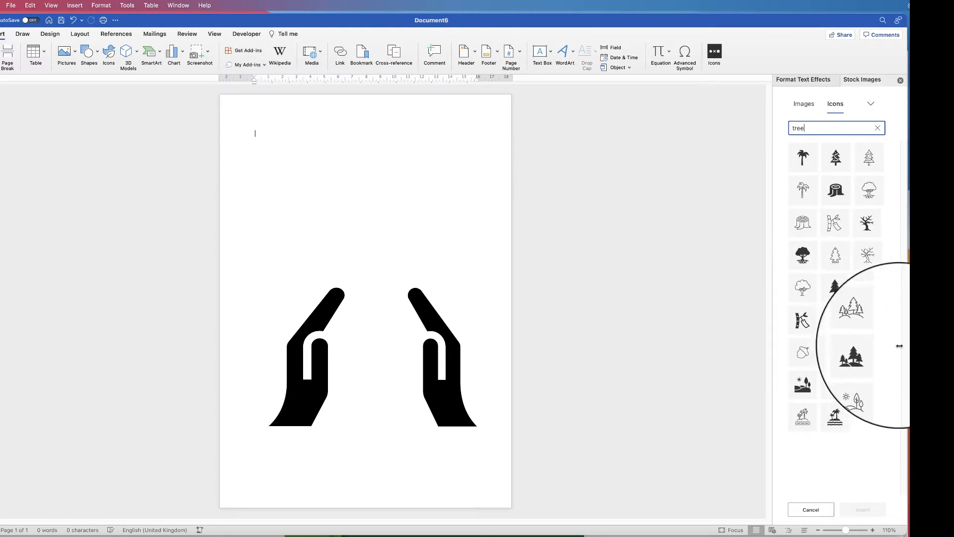
click(811, 248)
click(862, 509)
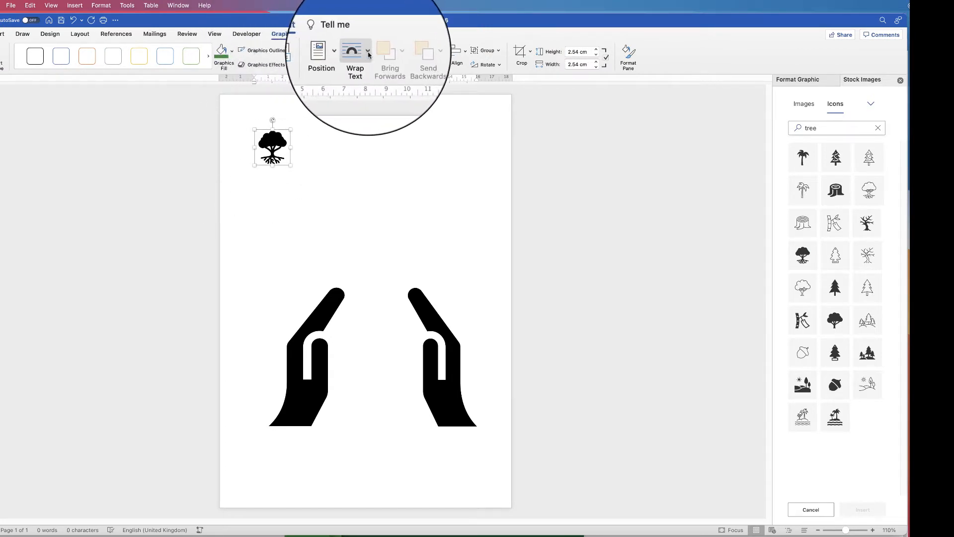
Step: Change the tree icon's text wrapping so it floats freely, and enlarge it proportionally to about 5.08 cm square
click(369, 55)
click(412, 142)
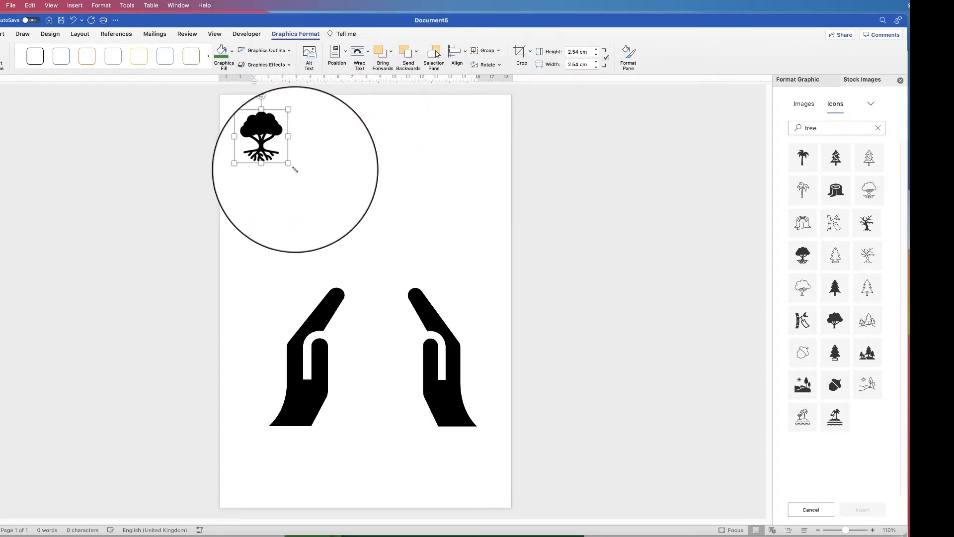
drag(293, 168, 326, 201)
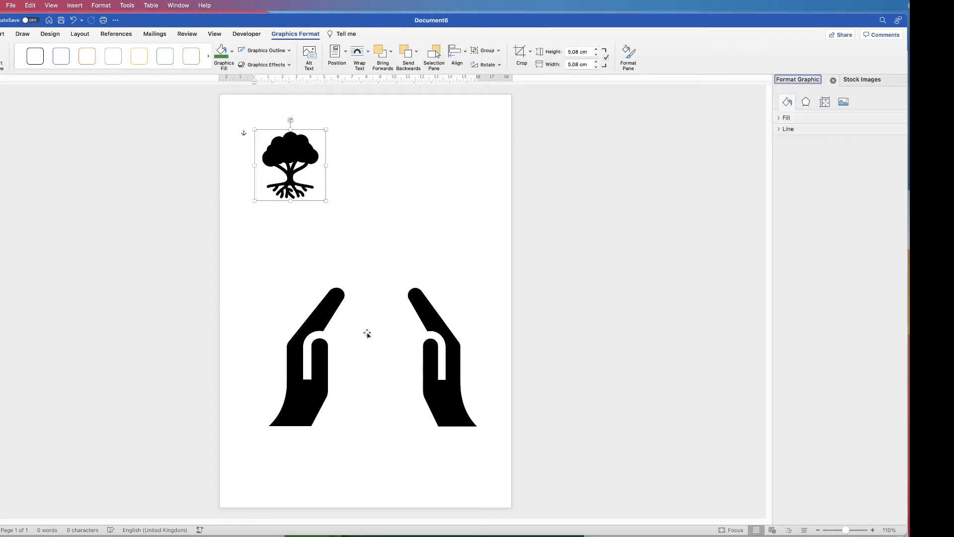
Step: Place the tree in the gap between the two hands and enlarge it to about 6.03 cm square
drag(289, 167, 376, 348)
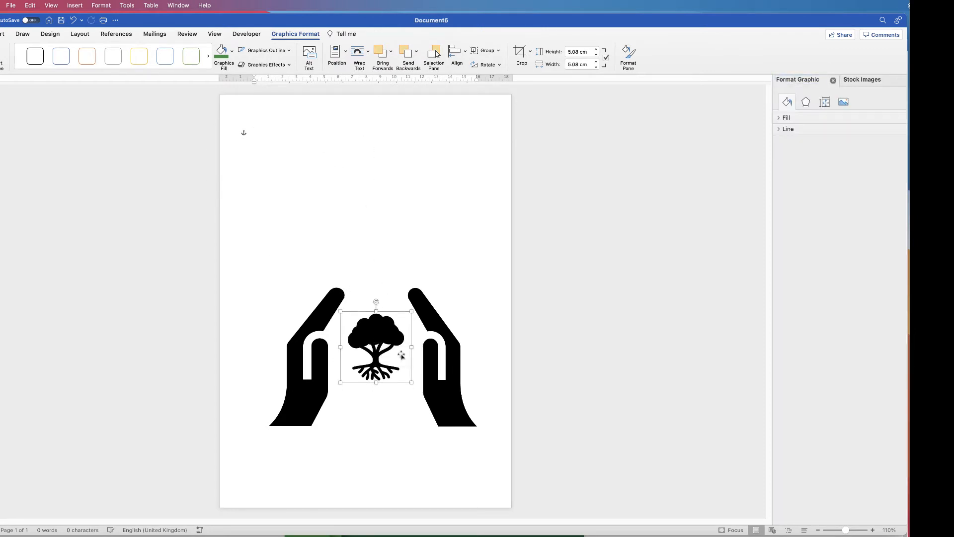
drag(411, 383, 420, 391)
drag(384, 349, 378, 349)
drag(413, 391, 419, 396)
drag(384, 344, 381, 345)
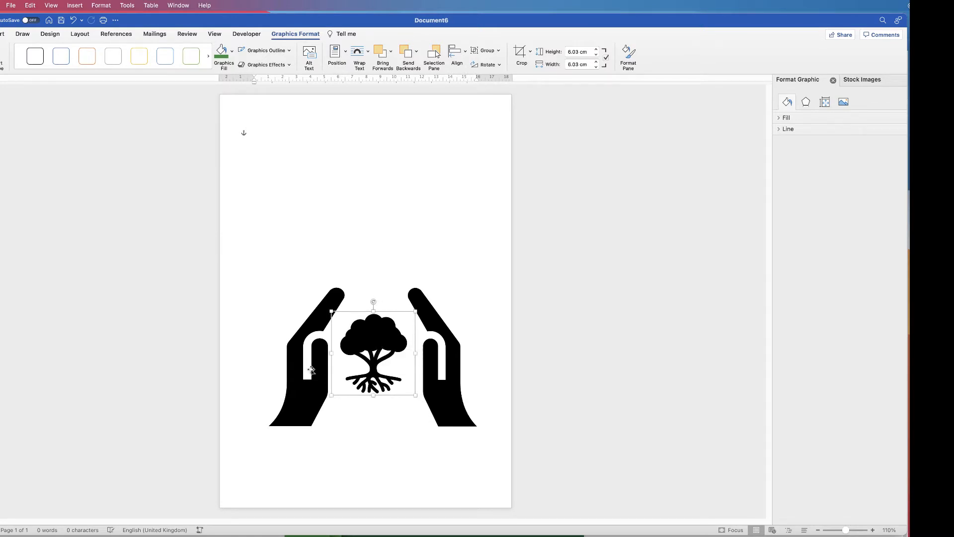
Step: Widen the gap between the hands, shifting both slightly lower and keeping them level, and enlarge the tree to about 6.35 cm square
drag(313, 369, 304, 373)
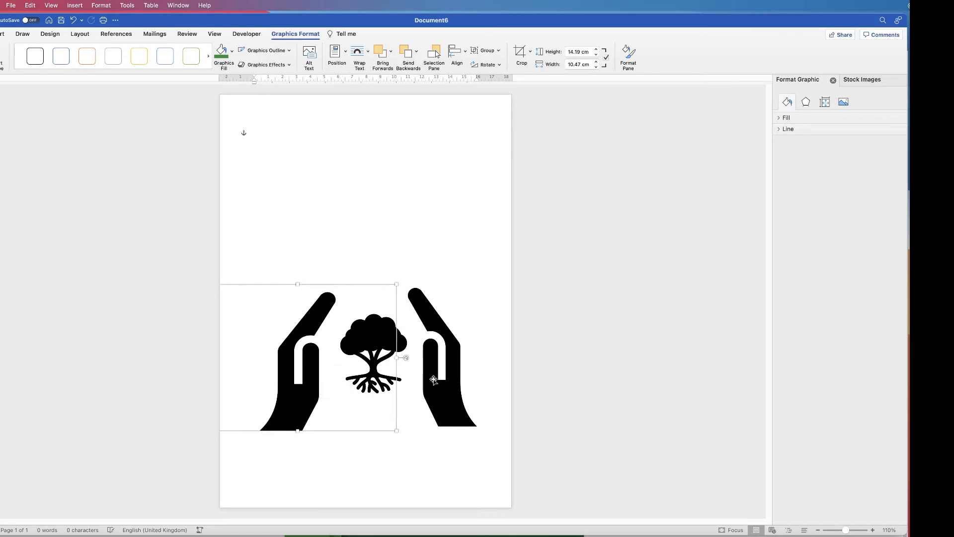
drag(434, 379, 430, 384)
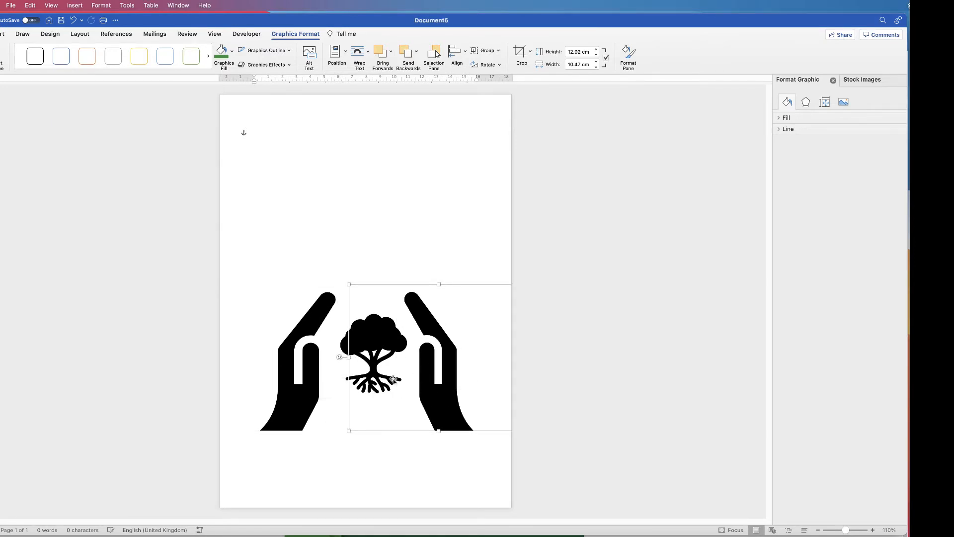
click(373, 348)
drag(331, 394, 326, 399)
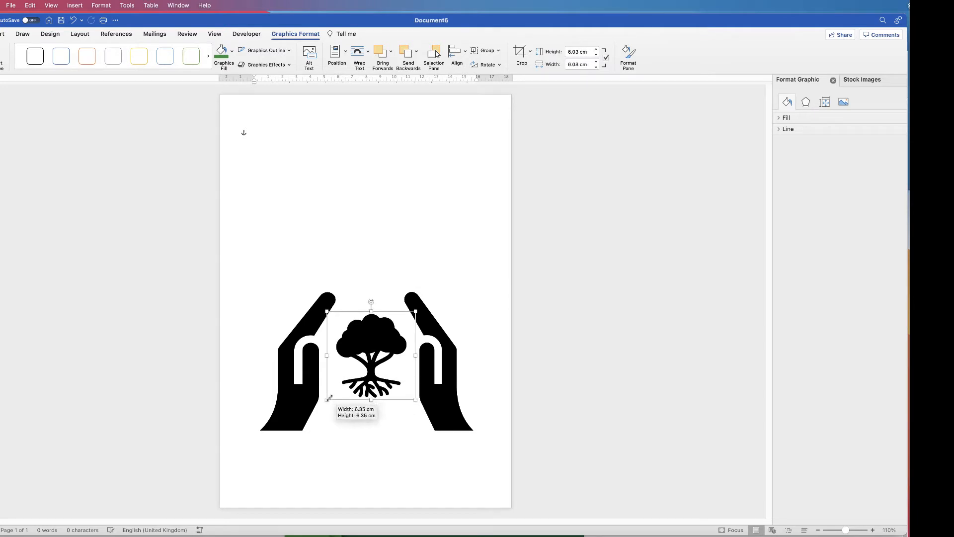
Step: Align the two hands to each other by their top edges and group them
click(437, 392)
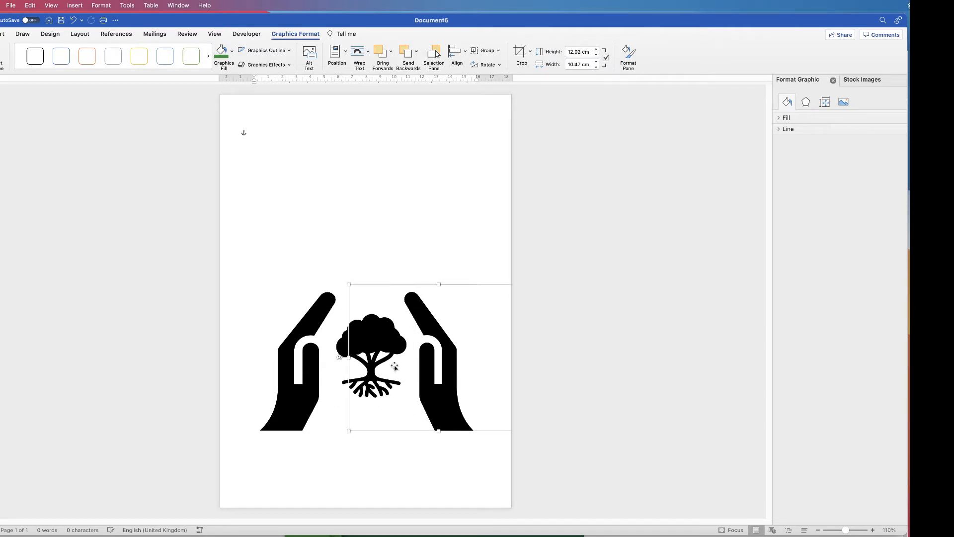
shift+click(293, 394)
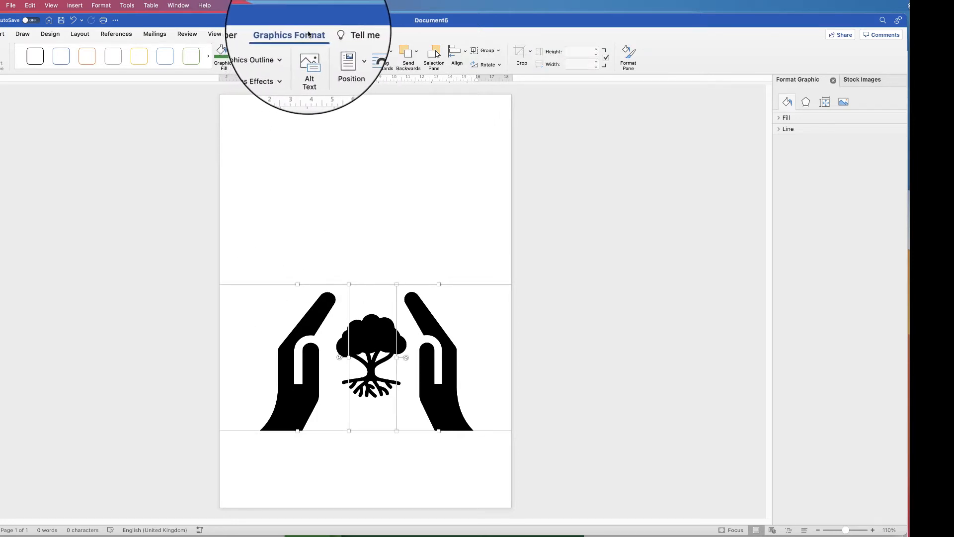
click(456, 52)
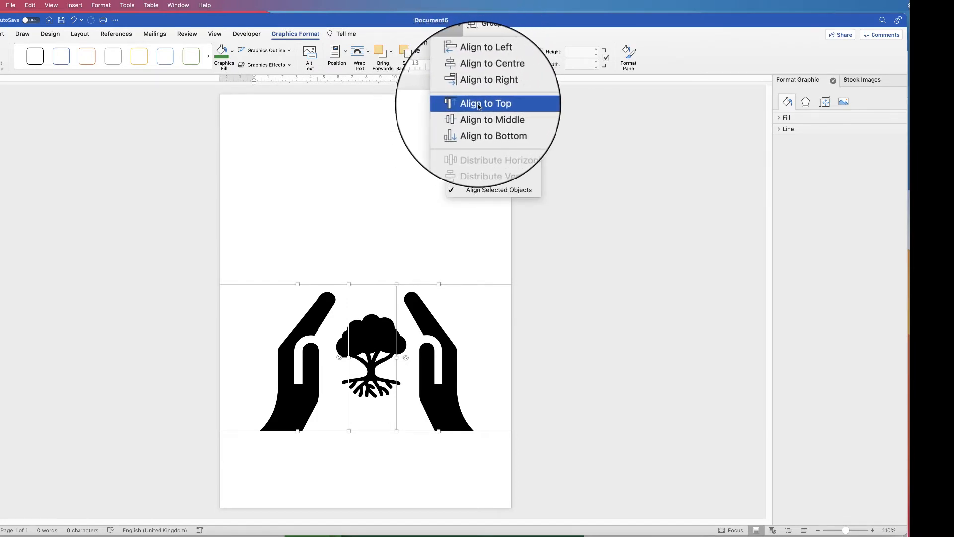
click(455, 105)
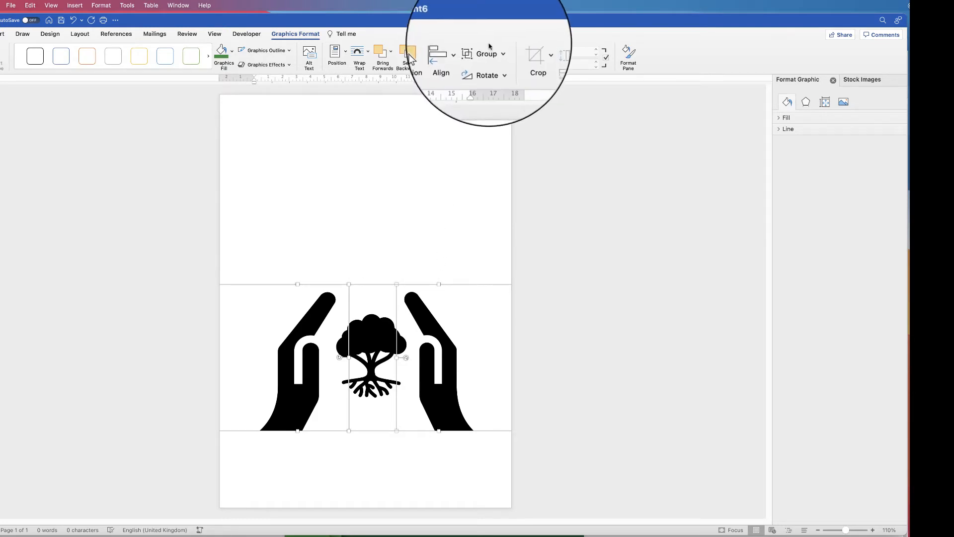
click(498, 51)
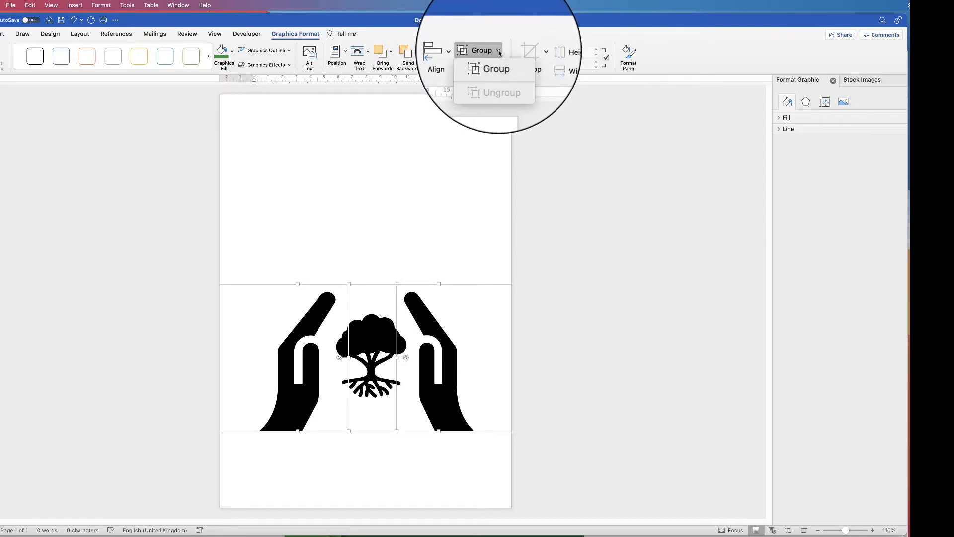
click(483, 62)
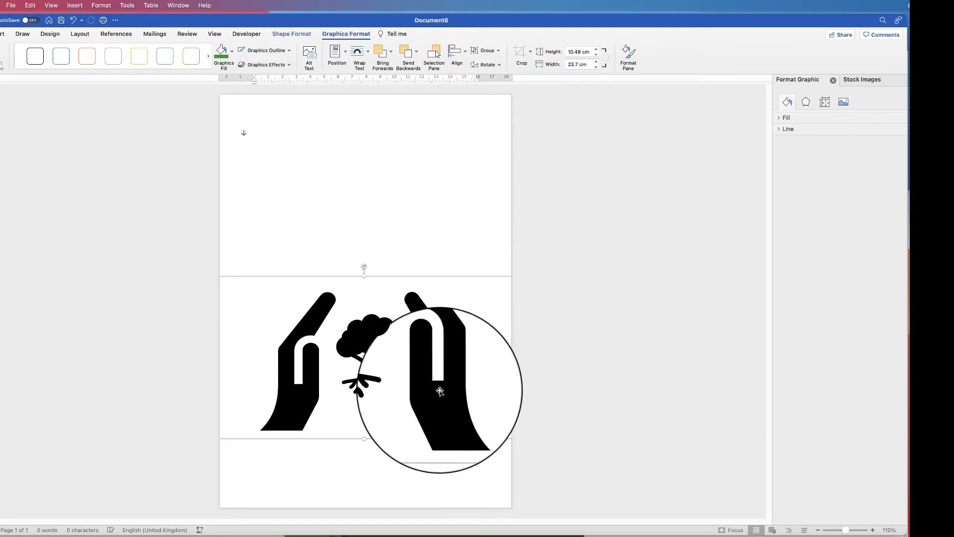
Step: Shift the grouped hands slightly lower and centre the group horizontally between the page margins
mouse_move(437, 390)
mouse_down()
mouse_move(435, 268)
mouse_move(446, 386)
mouse_move(435, 389)
mouse_move(440, 380)
mouse_move(433, 396)
mouse_up()
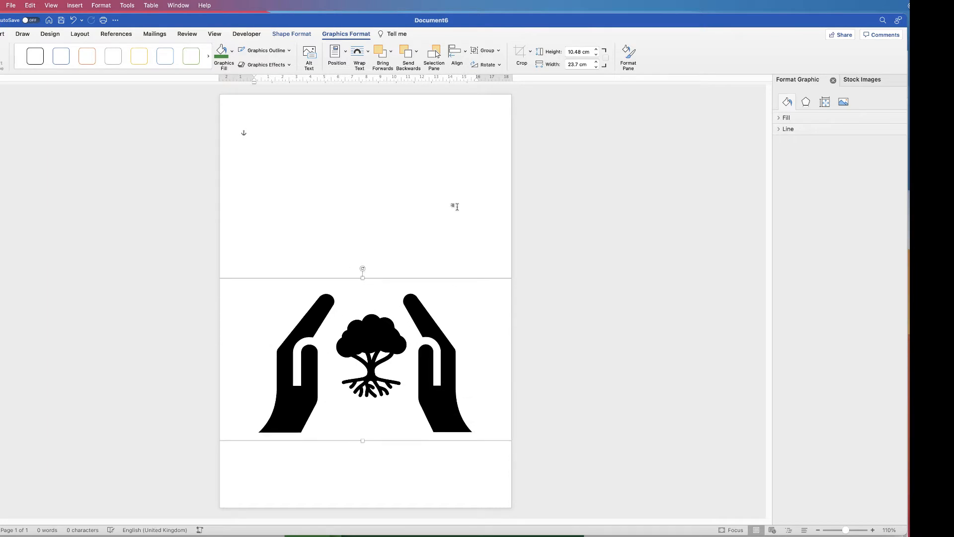
click(465, 51)
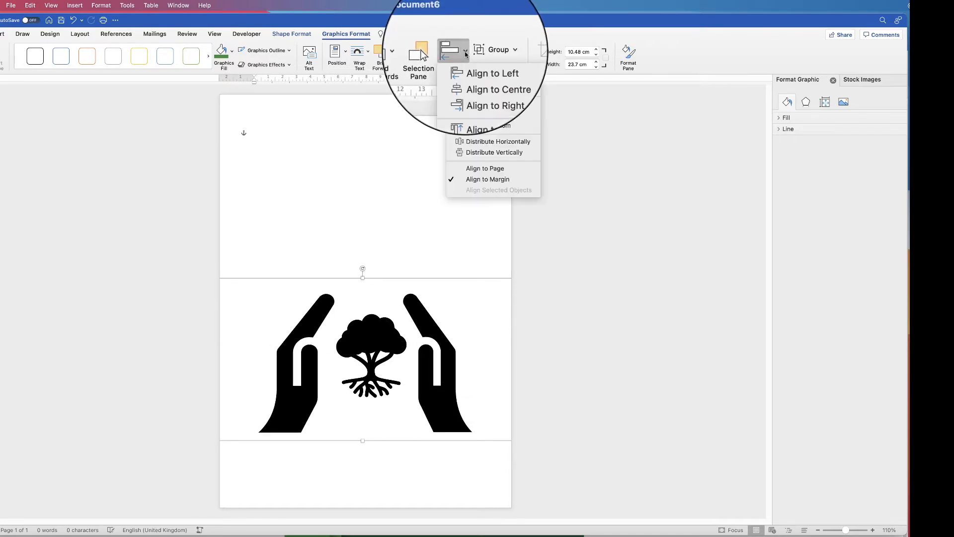
click(480, 83)
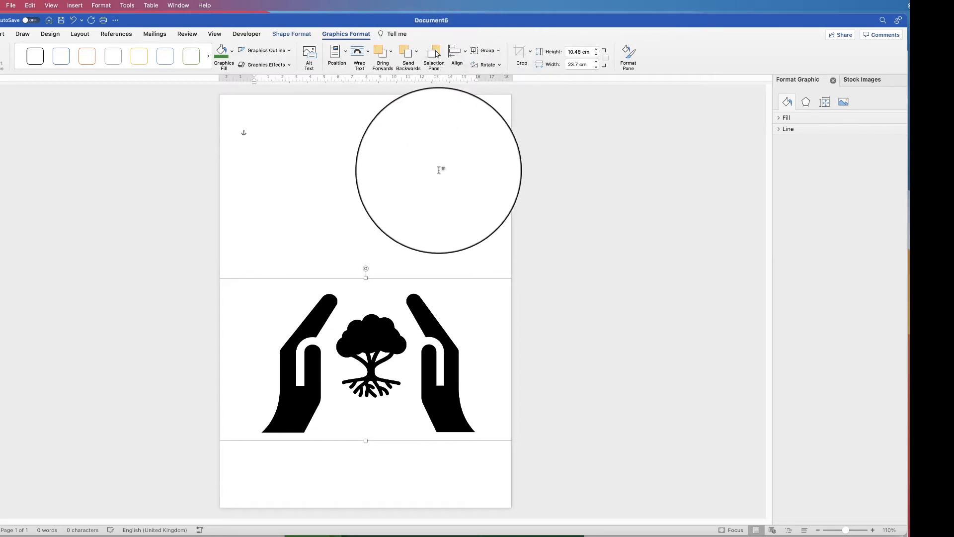
Step: Centre the tree horizontally between the page margins and deselect it
click(376, 342)
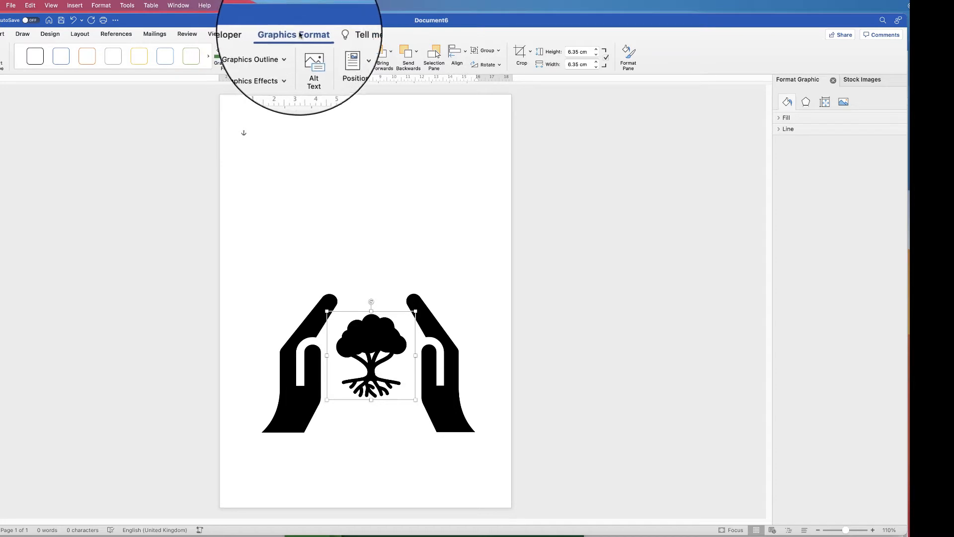
click(465, 51)
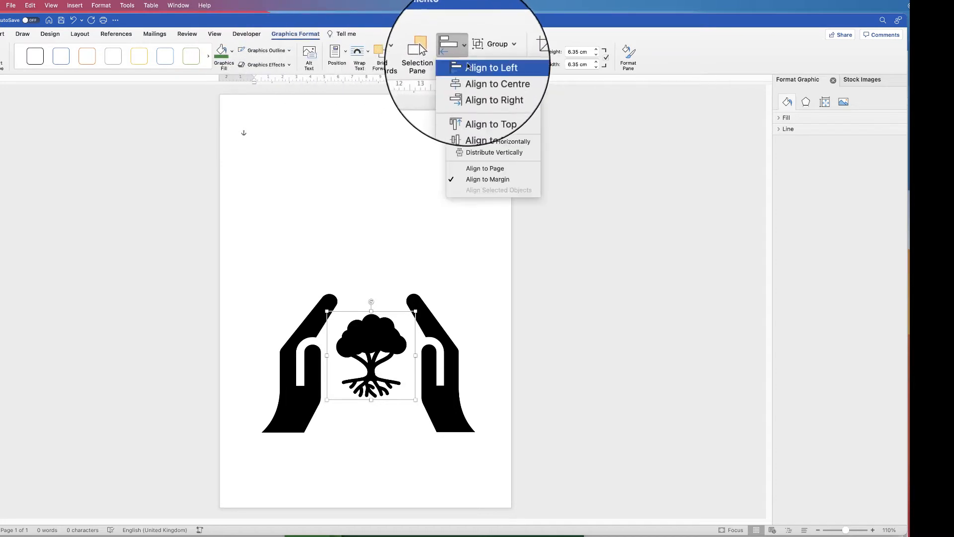
click(475, 74)
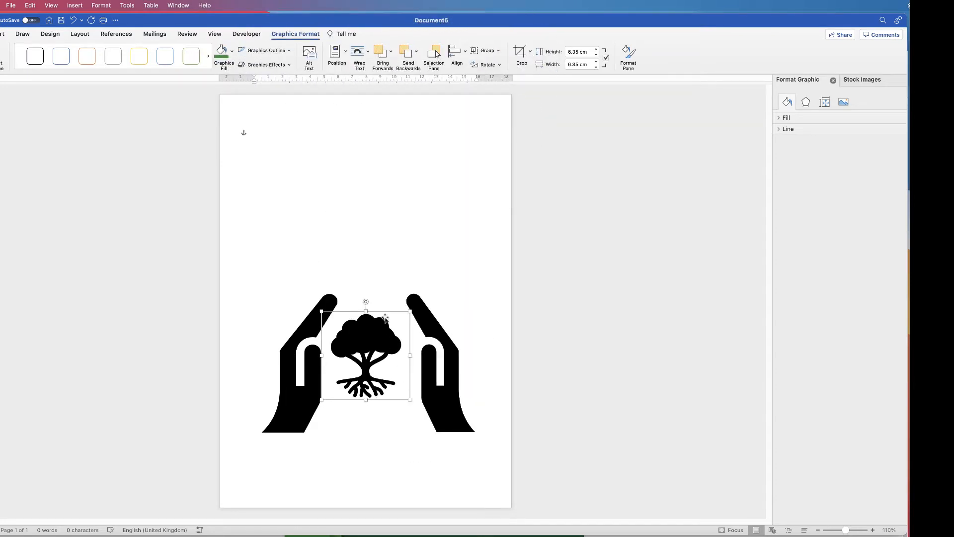
click(376, 192)
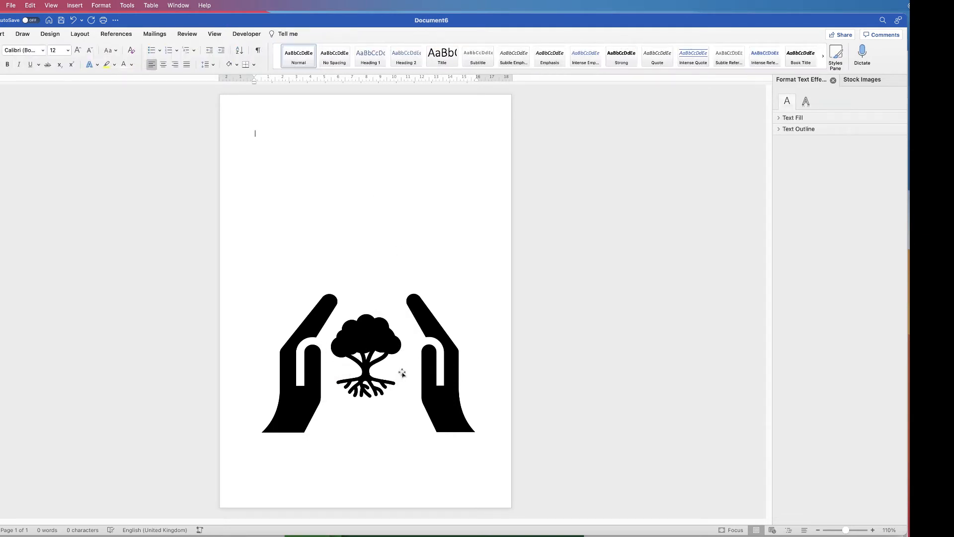
Step: Nudge the tree slightly to the right so it sits evenly between the two hands
click(371, 337)
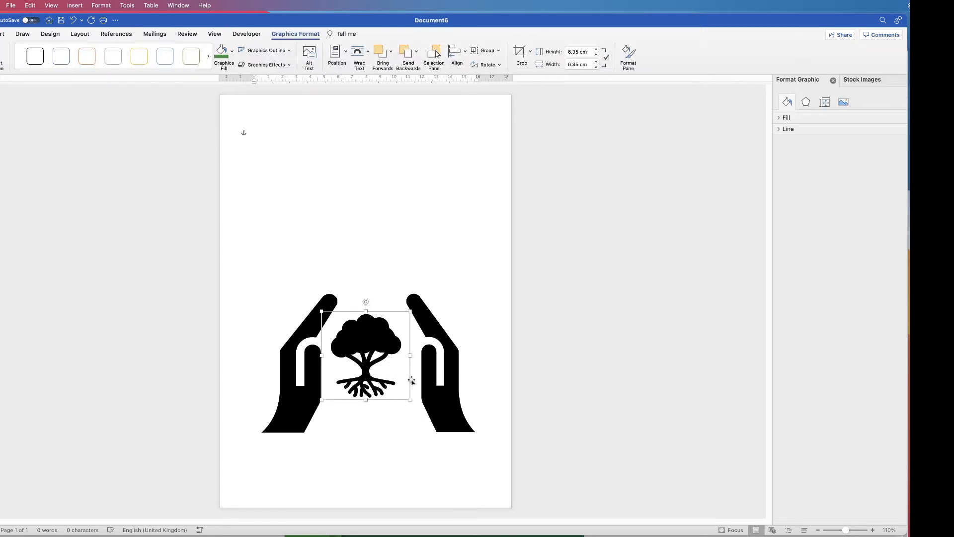
key(Right)
key(Right)
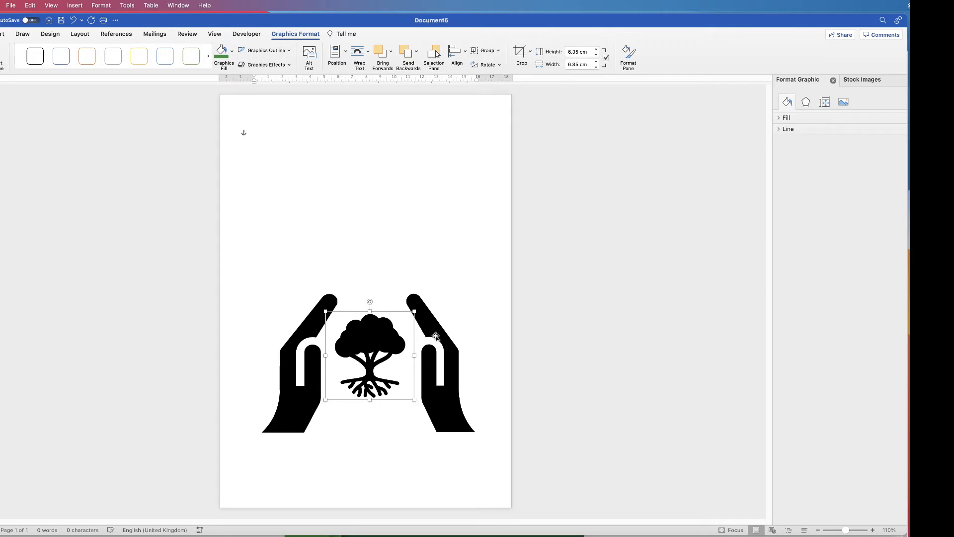
click(458, 393)
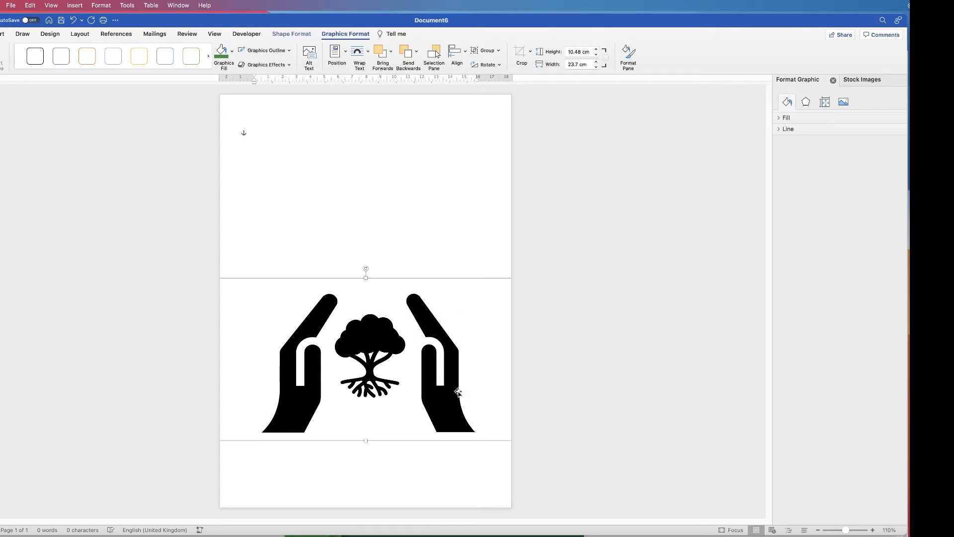
click(358, 152)
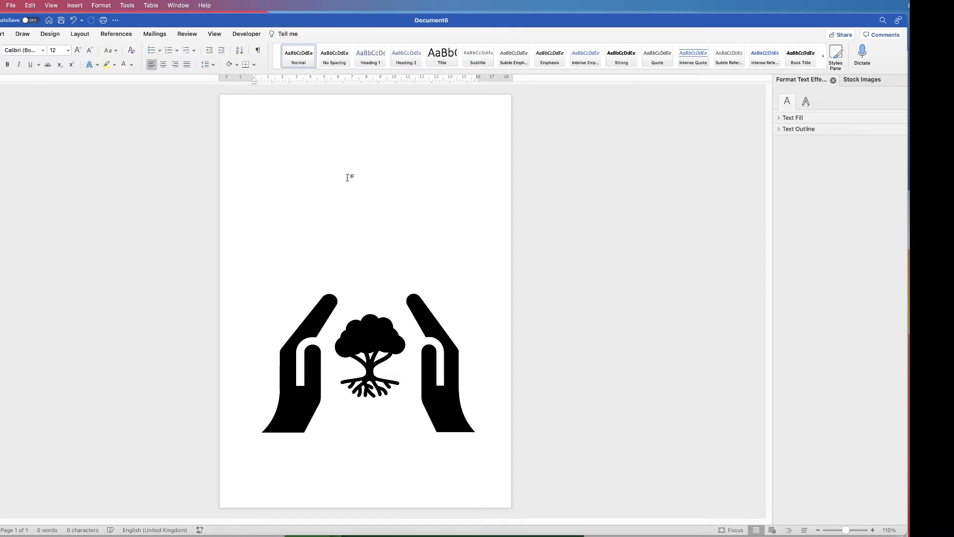
Step: Insert WordArt reading "PROTECT" in the plain black style above the hands
click(85, 35)
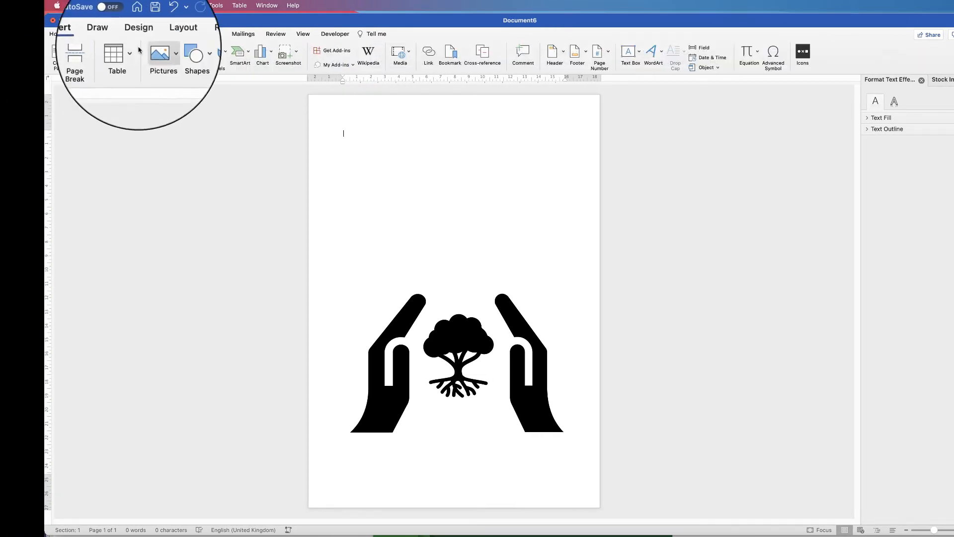
click(652, 52)
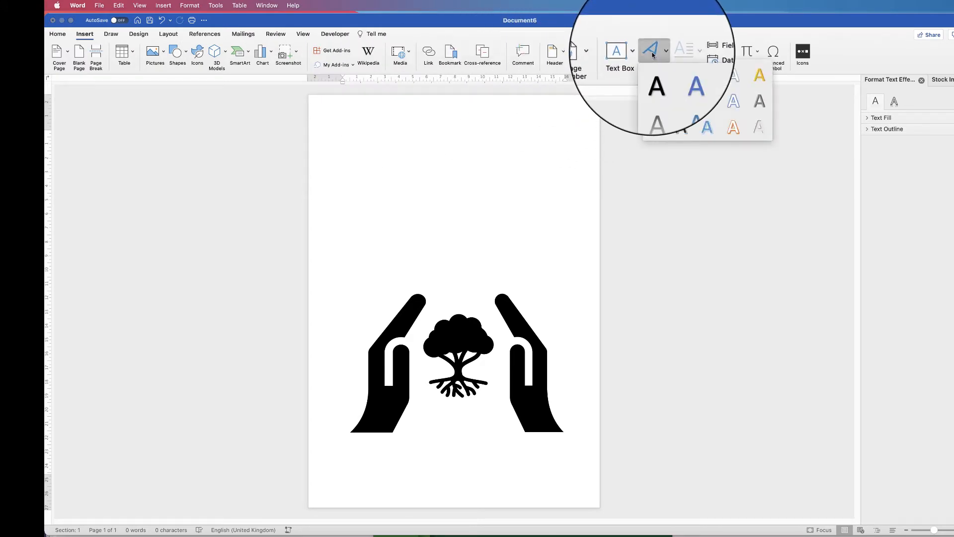
click(656, 80)
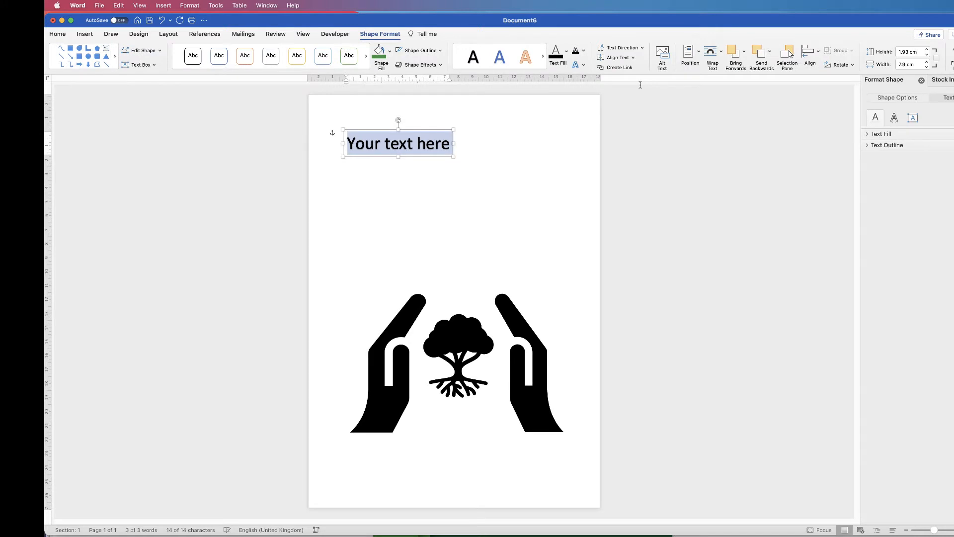
text(PROTECT)
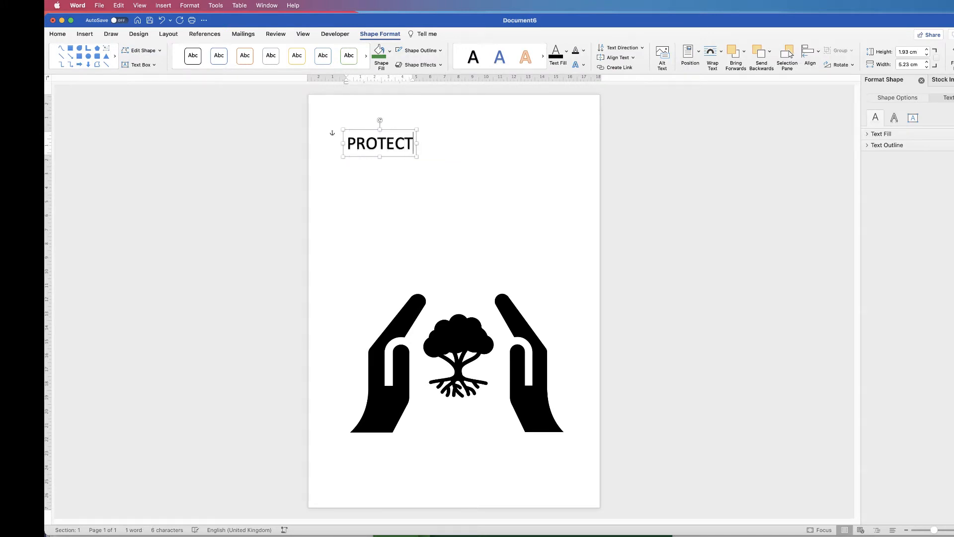
click(406, 180)
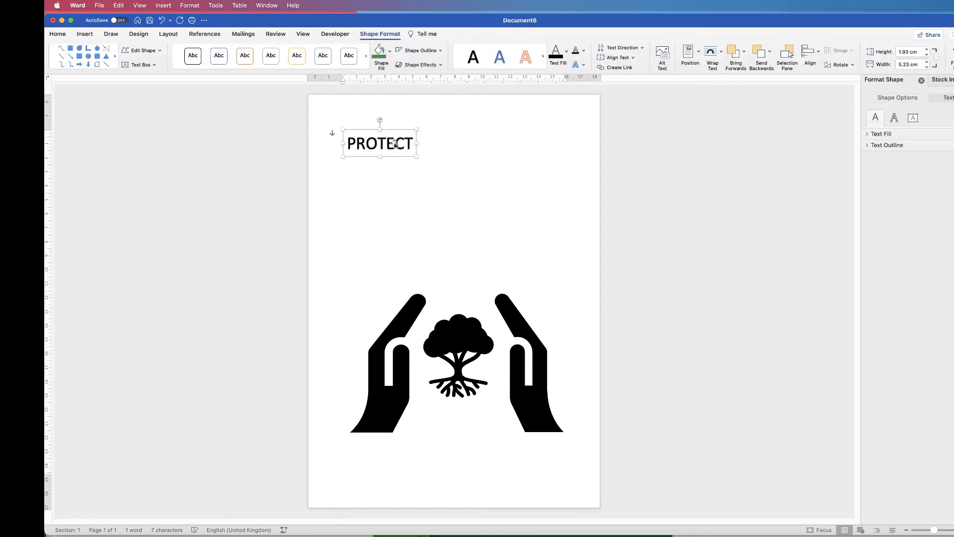
Step: Remove the shadow effect from the "PROTECT" WordArt text
click(396, 144)
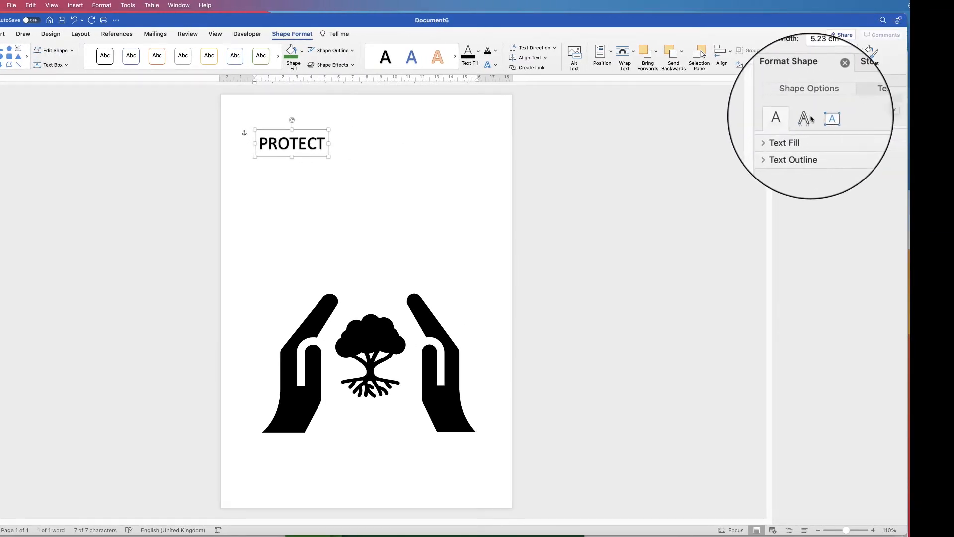
click(807, 118)
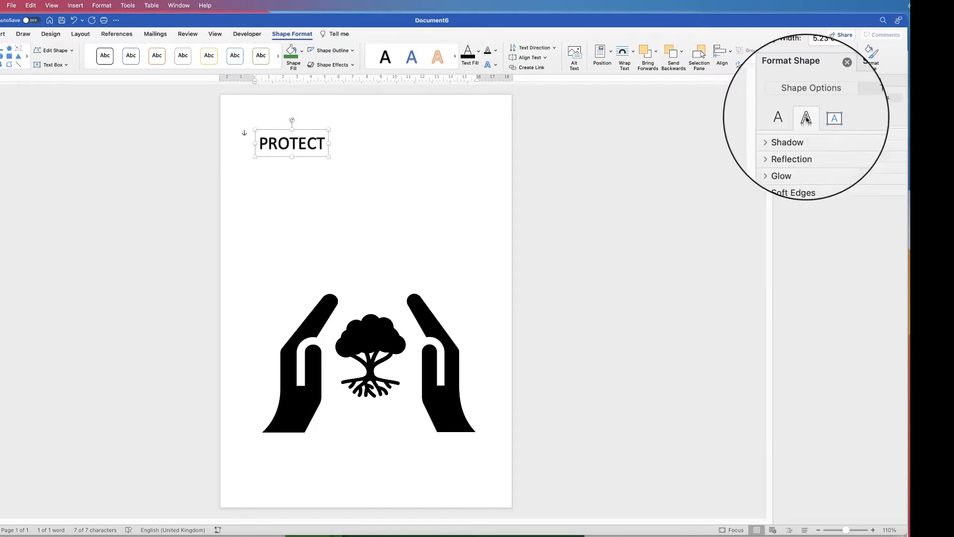
click(779, 135)
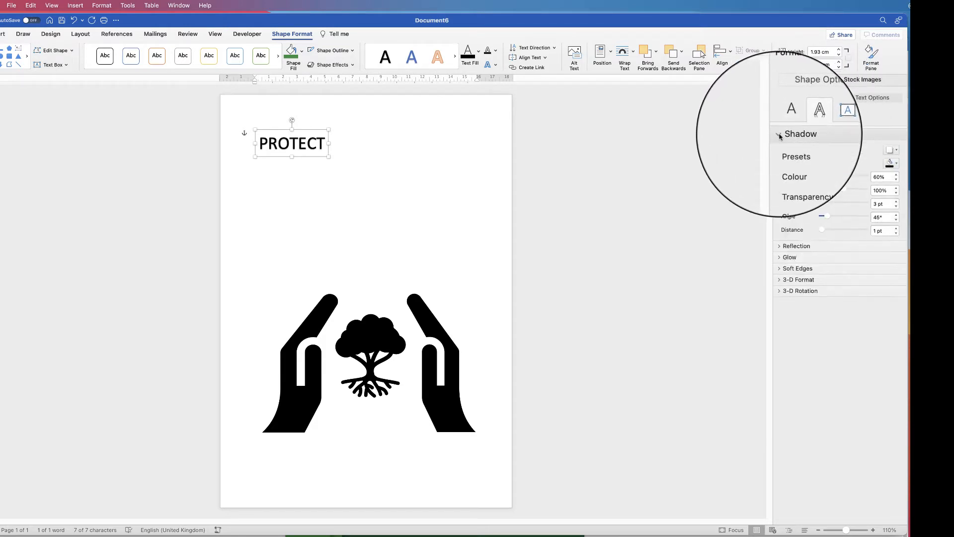
click(896, 150)
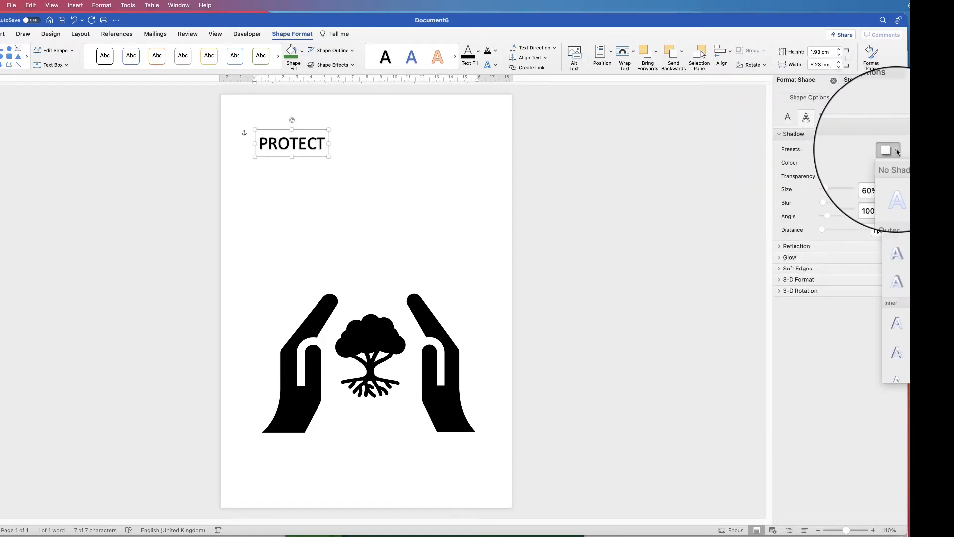
click(896, 193)
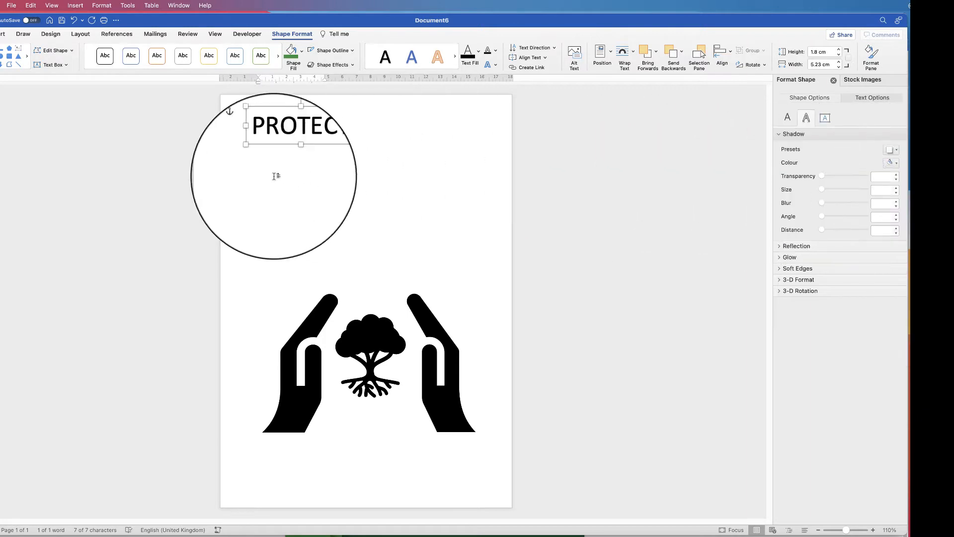
Step: Change the "PROTECT" text to the Futura font at size 72
double_click(289, 143)
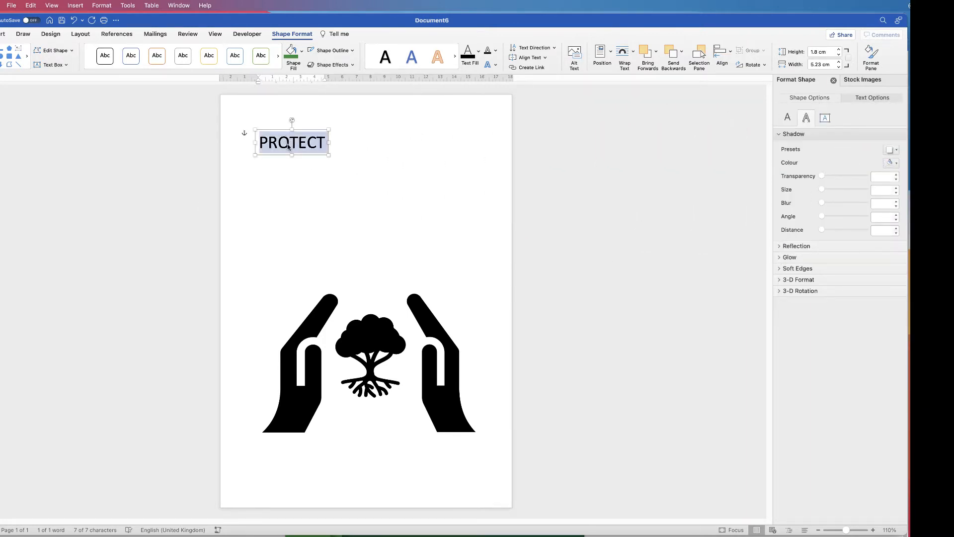
click(57, 37)
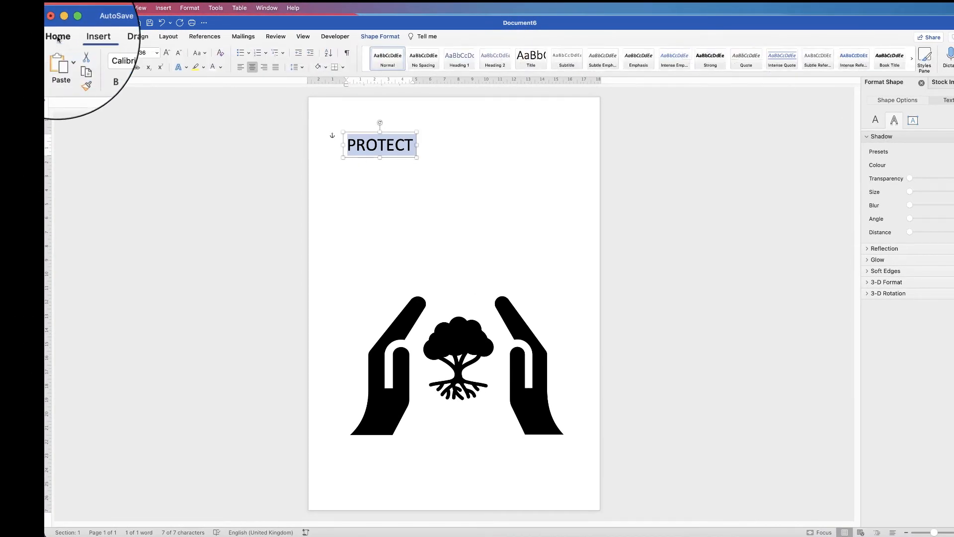
click(132, 54)
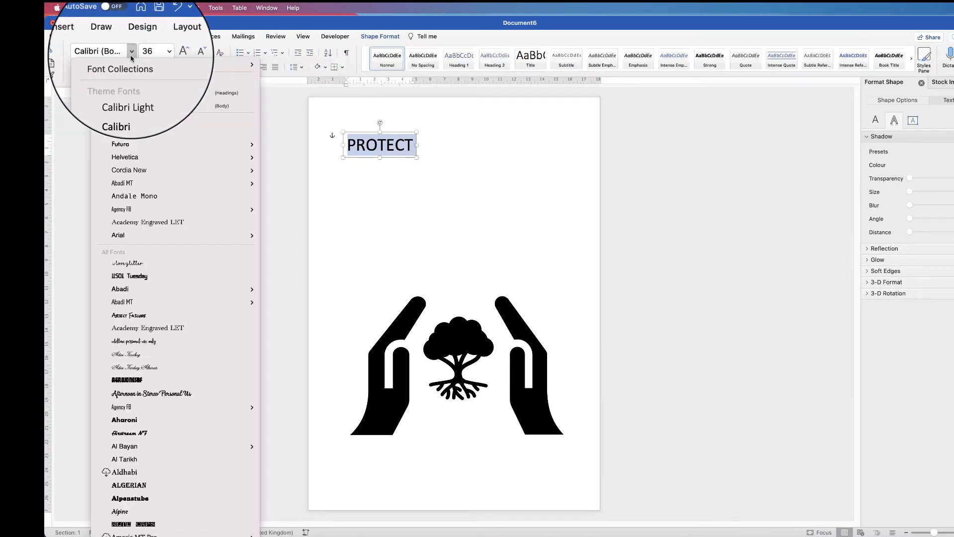
click(121, 144)
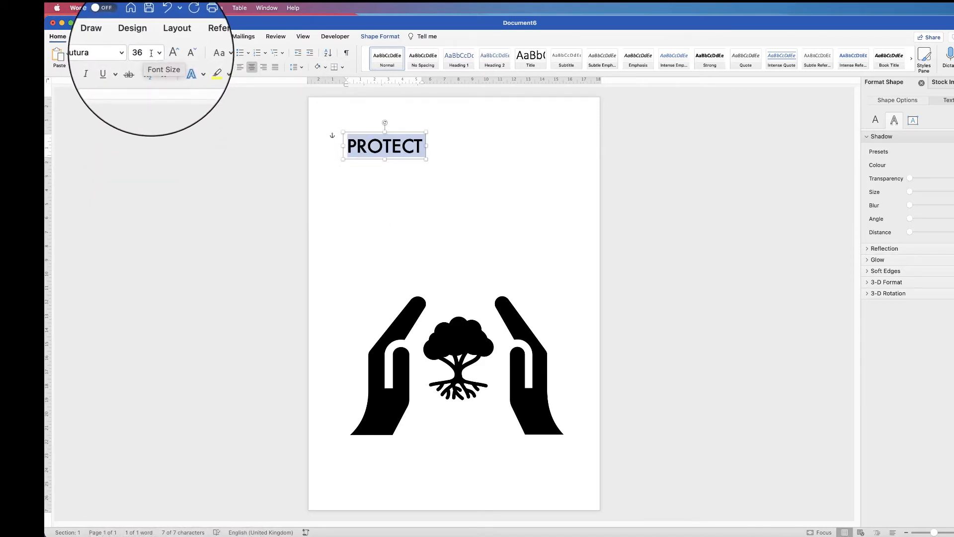
click(157, 53)
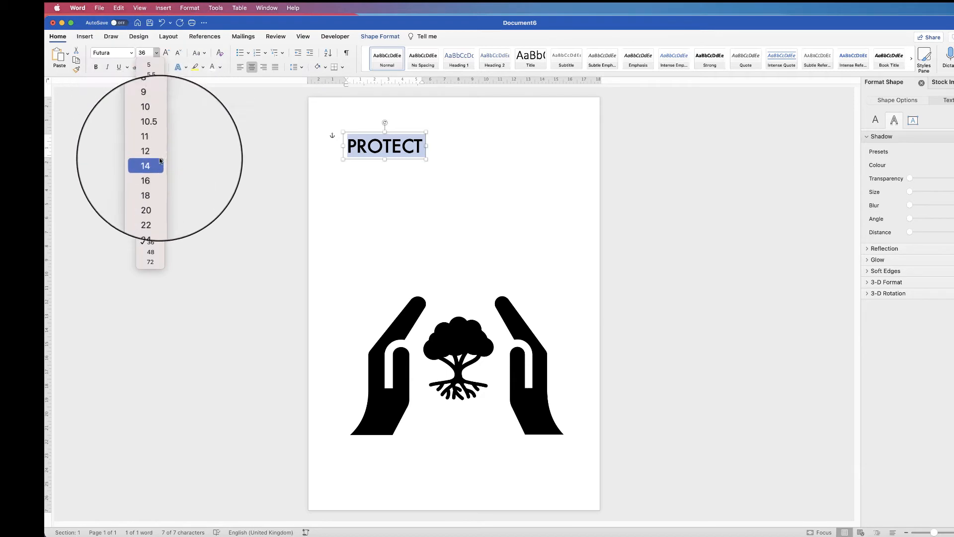
click(150, 261)
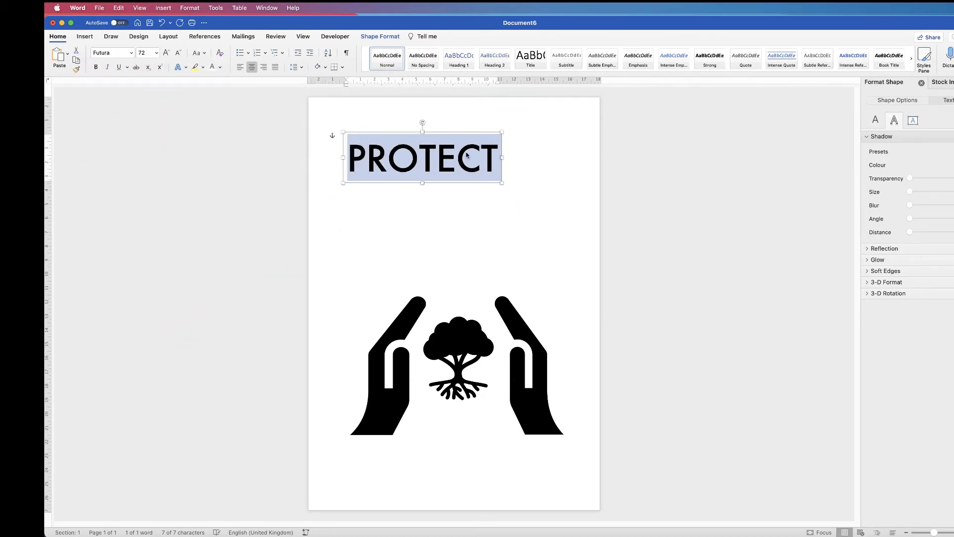
Step: Move the "PROTECT" WordArt to the middle of the page's upper area and place a copy directly below it, above the hands
click(523, 179)
drag(424, 162, 460, 159)
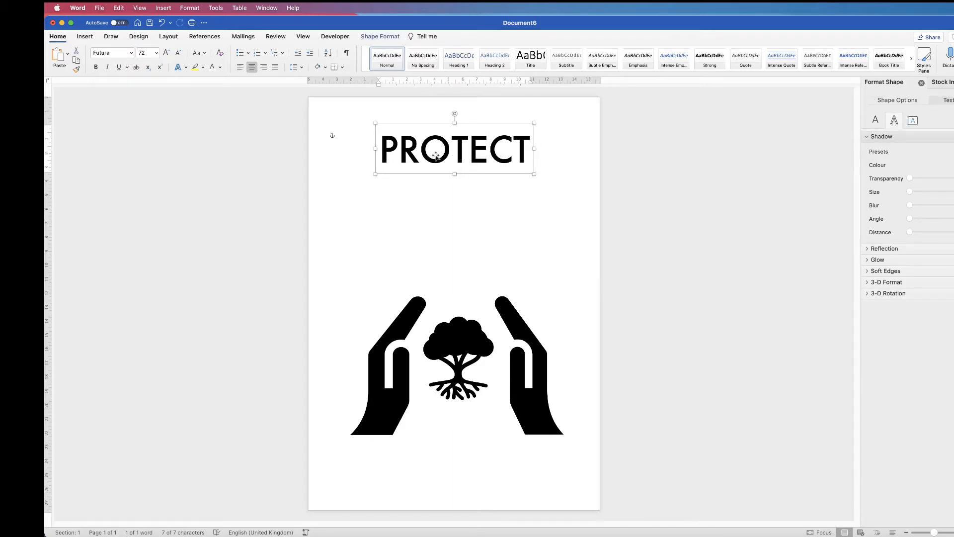
drag(461, 149, 461, 240)
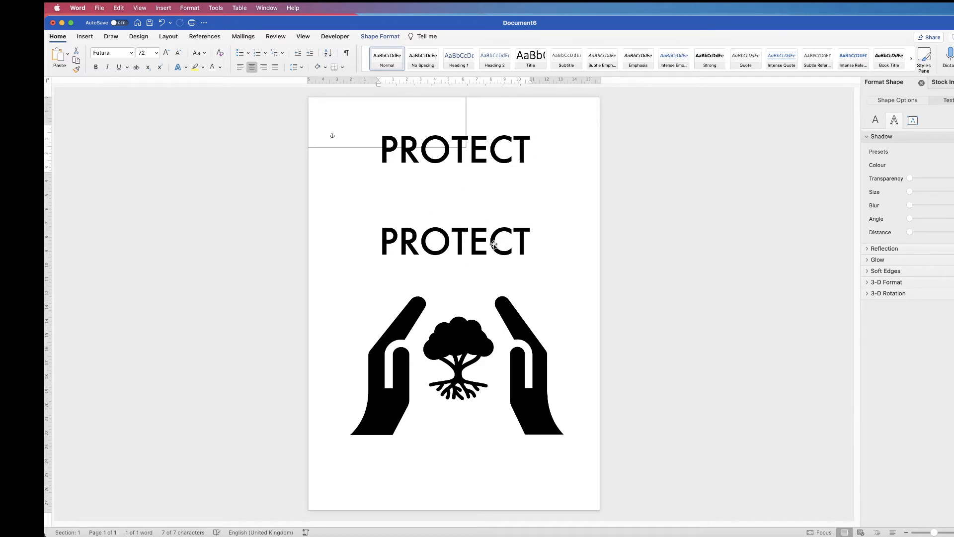
Step: Replace the text of the lower "PROTECT" copy with "ENVIRONMENT"
click(481, 191)
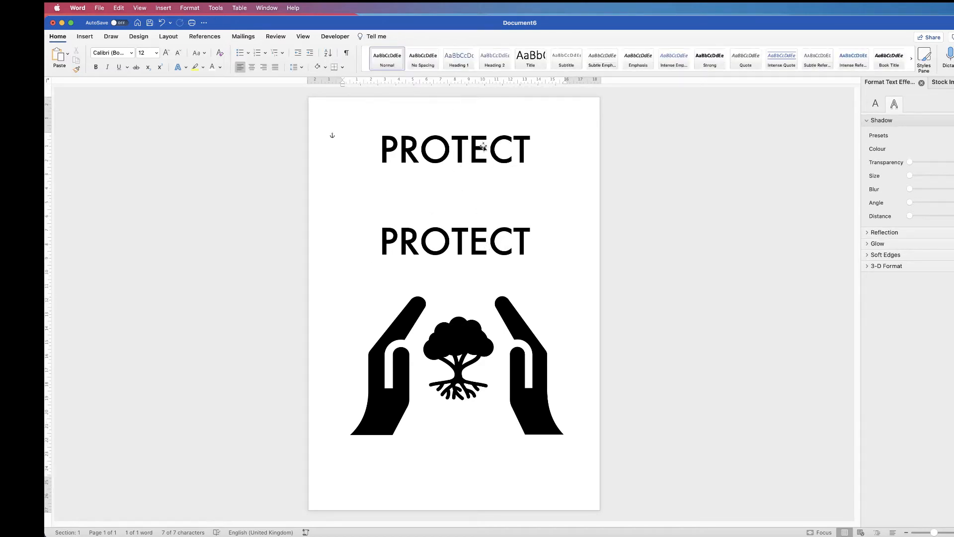
click(457, 247)
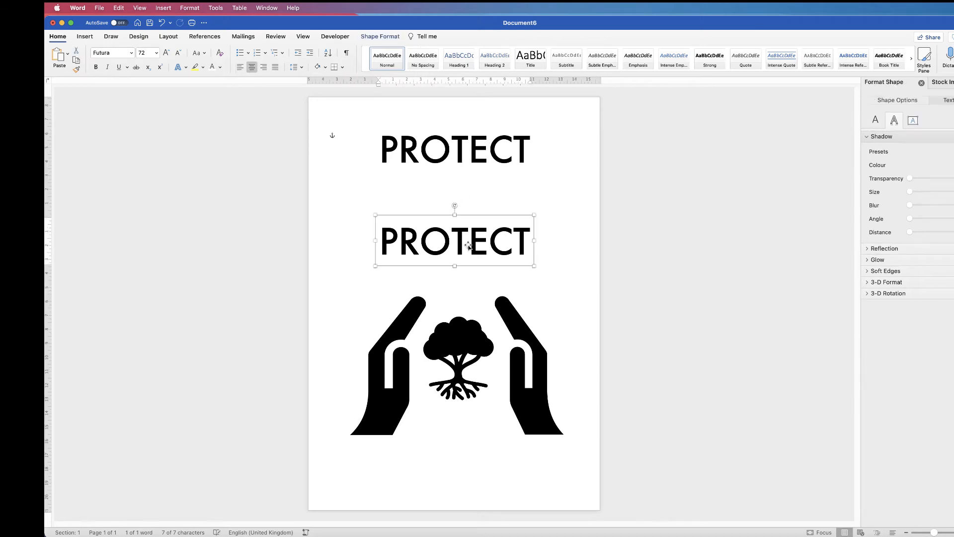
double_click(471, 247)
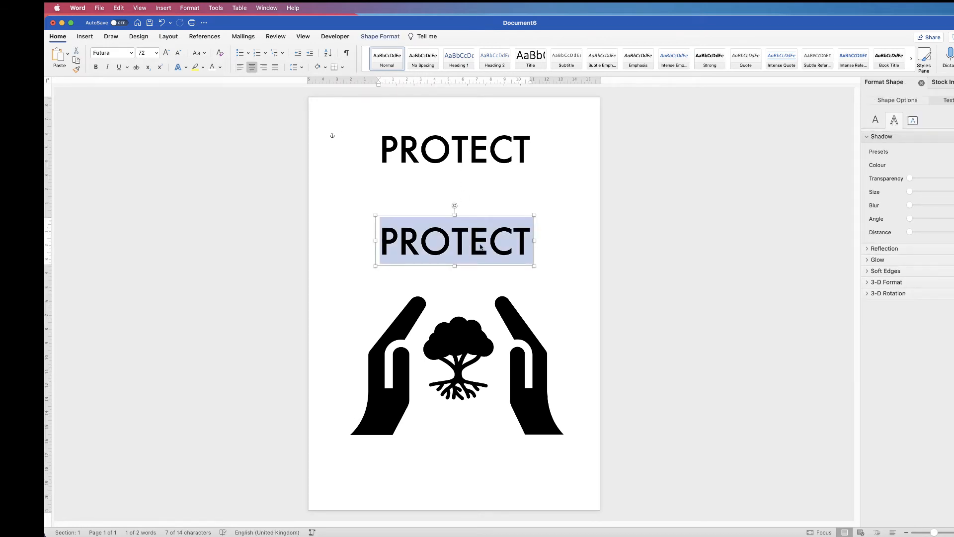
text(ENVIRONMENT)
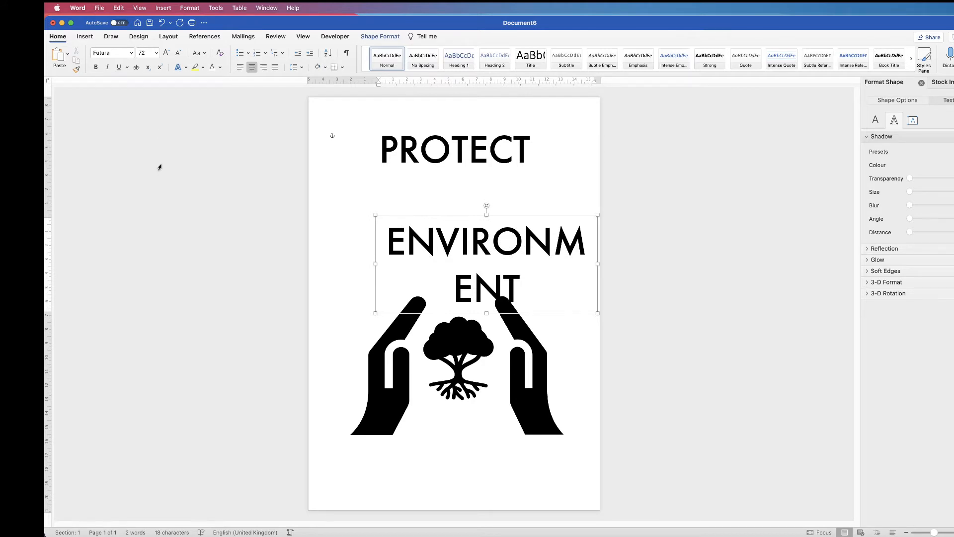
Step: Set the "ENVIRONMENT" text to size 48 and place a copy of it just below "PROTECT"
key(super+a)
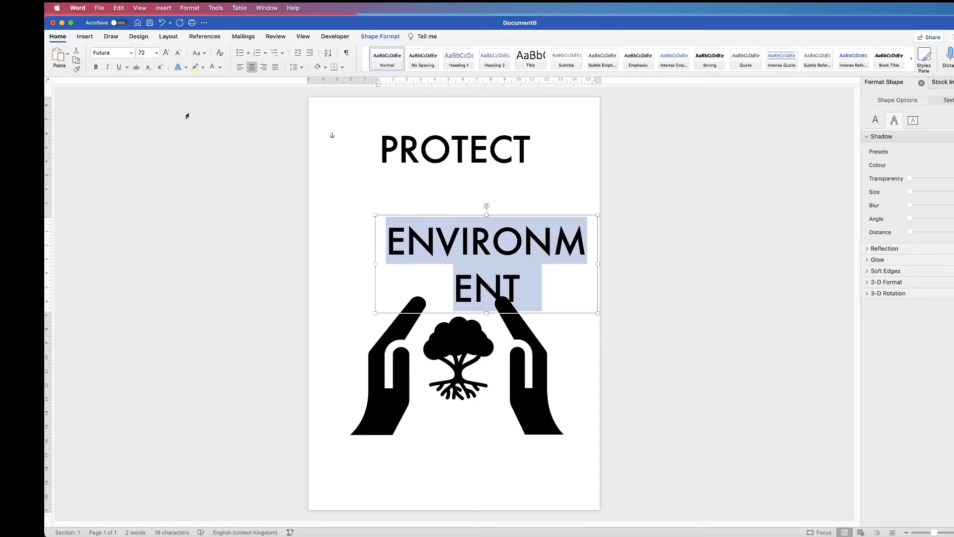
click(144, 52)
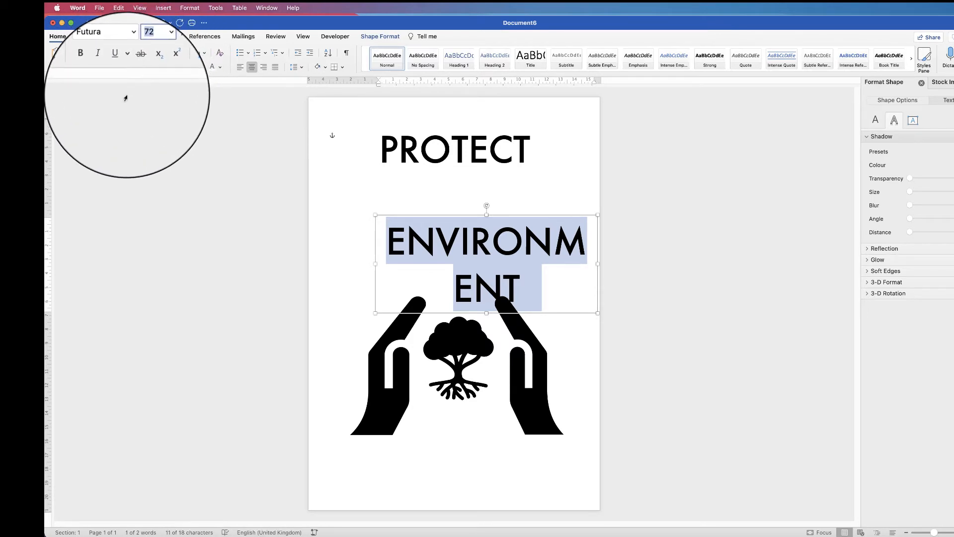
text(48)
key(Return)
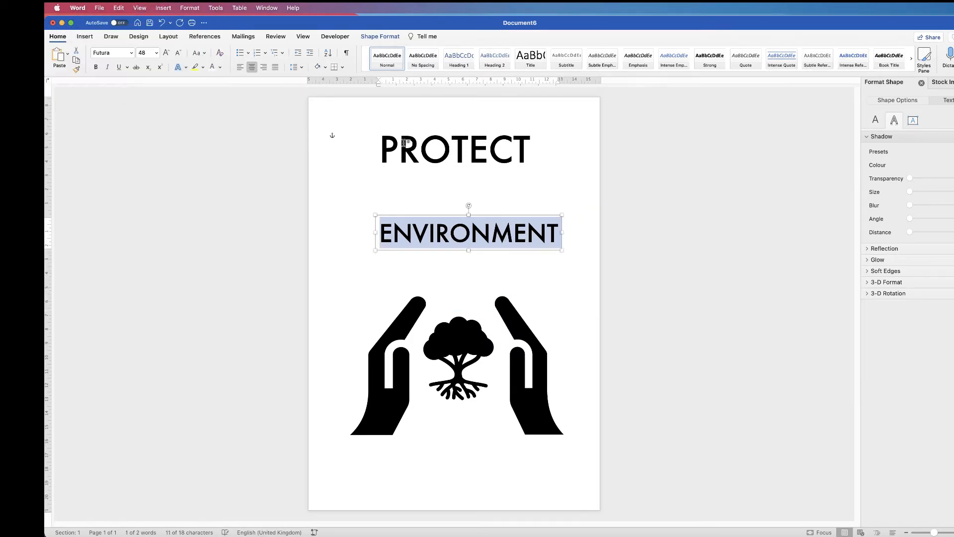
drag(481, 233, 474, 197)
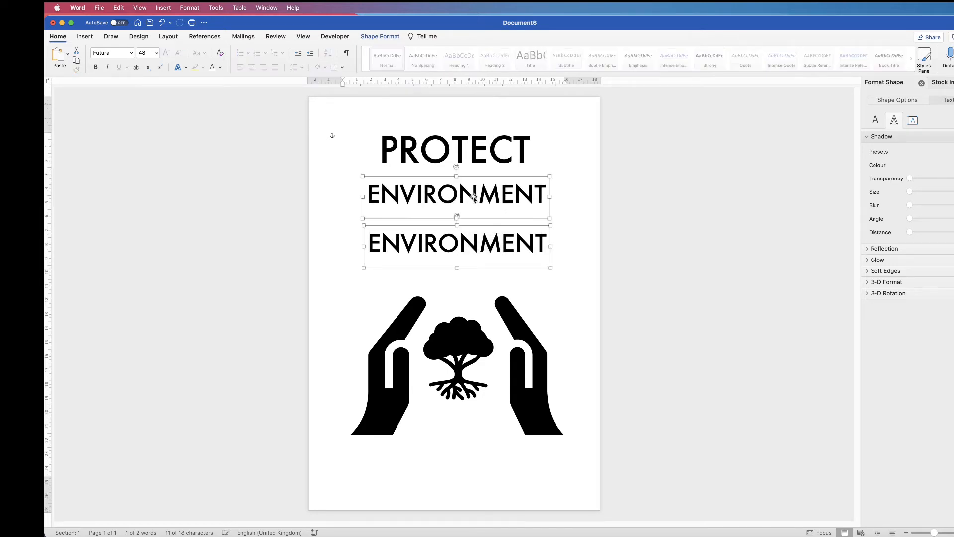
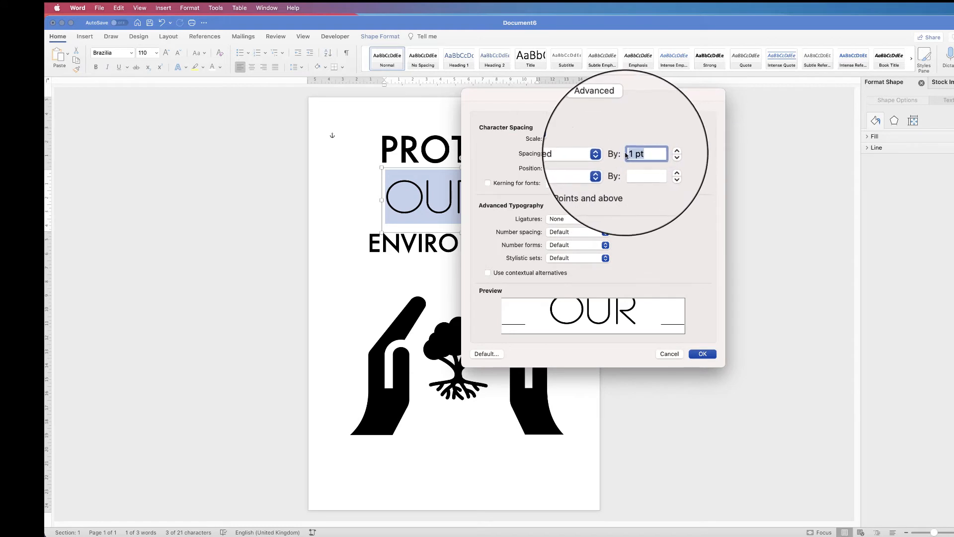
Step: Expand the character spacing of "OUR" by 30 pt and centre the text within its box
text(30)
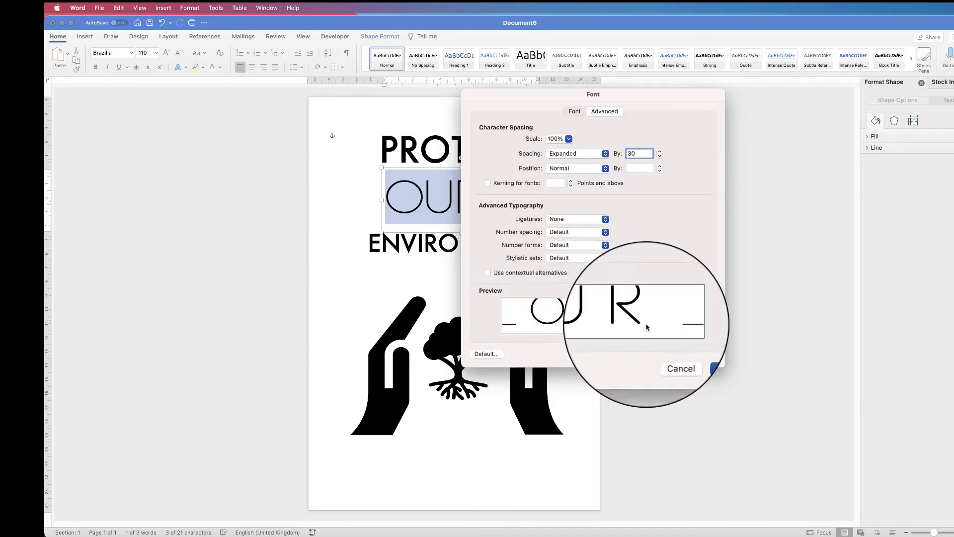
click(703, 353)
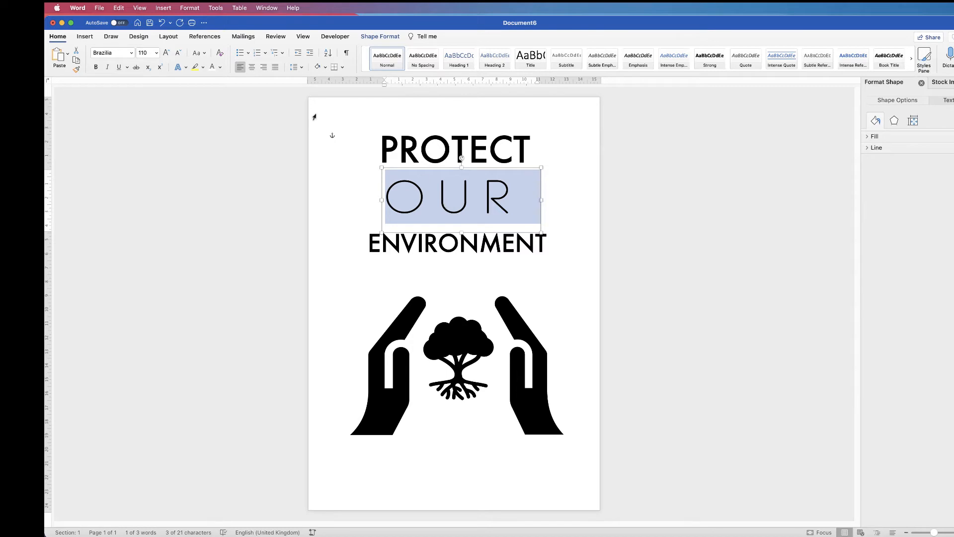
click(252, 67)
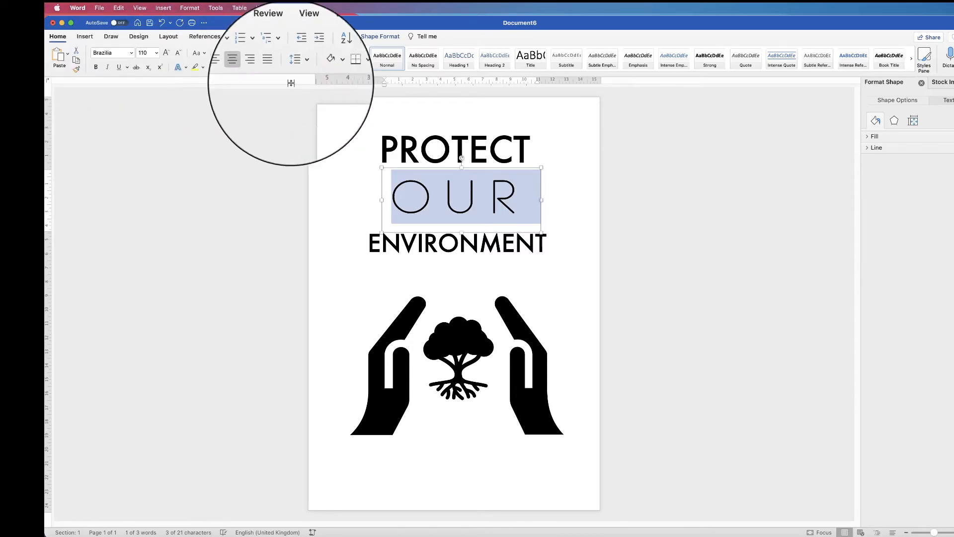
Step: Check that "PROTECT" is centred in its text box and apply centred text alignment to "ENVIRONMENT"
click(412, 145)
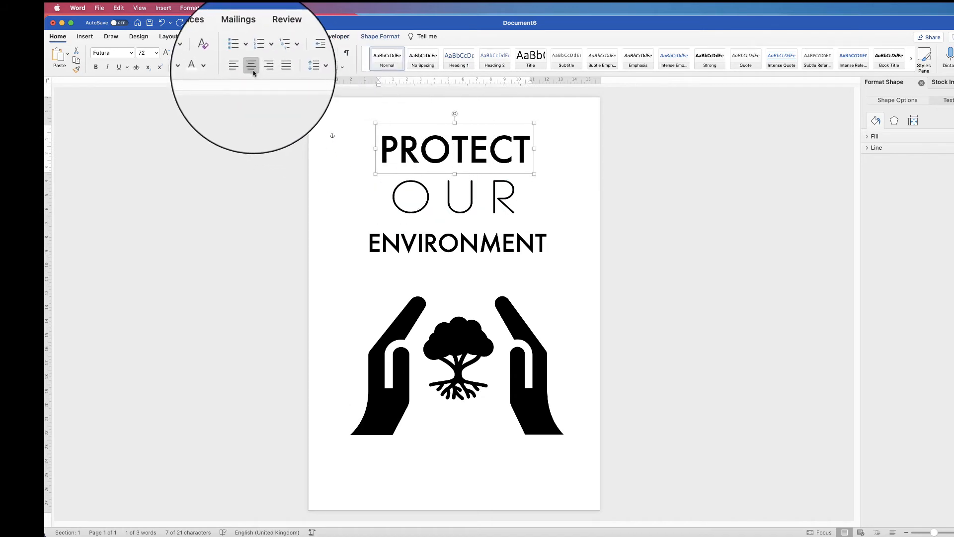
click(412, 242)
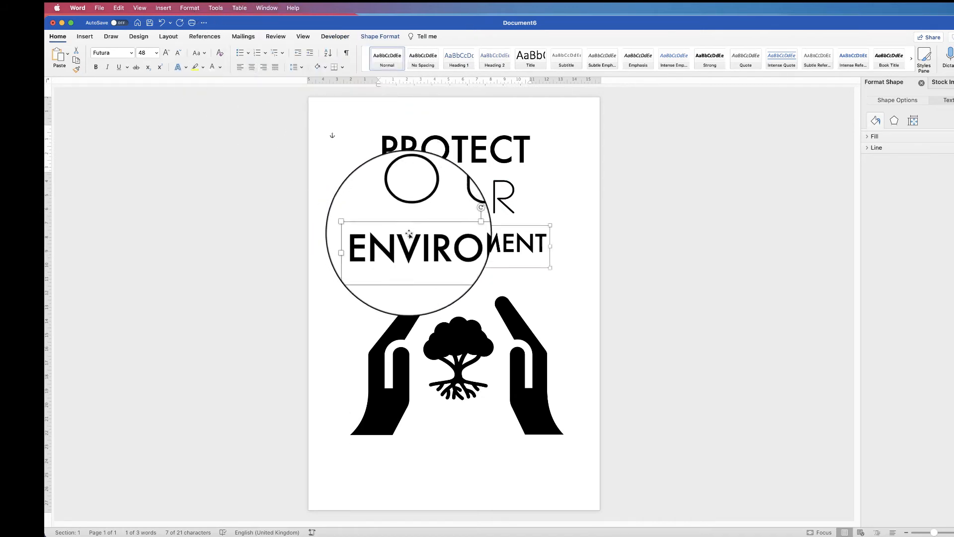
click(251, 68)
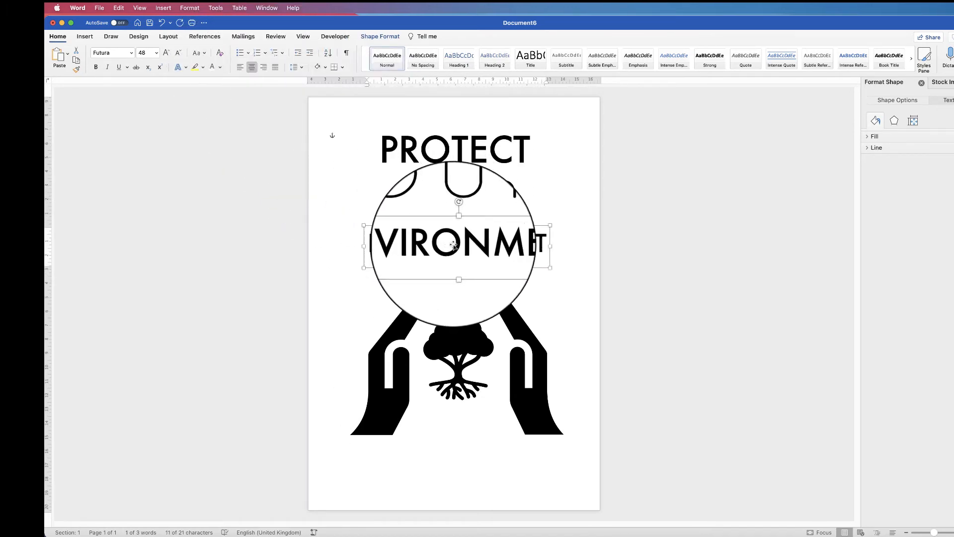
Step: Centre the "PROTECT", "OUR" and "ENVIRONMENT" WordArt boxes horizontally between the page margins
click(461, 147)
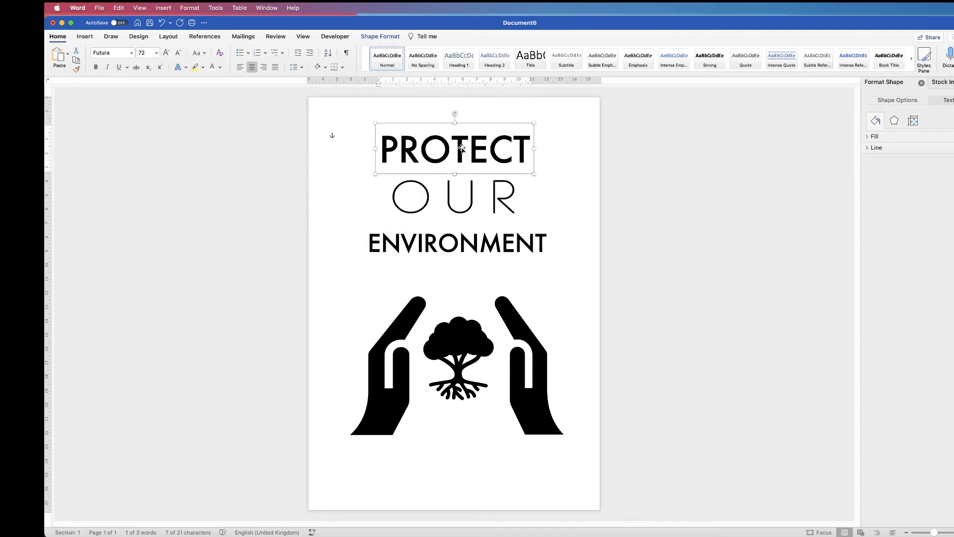
click(383, 38)
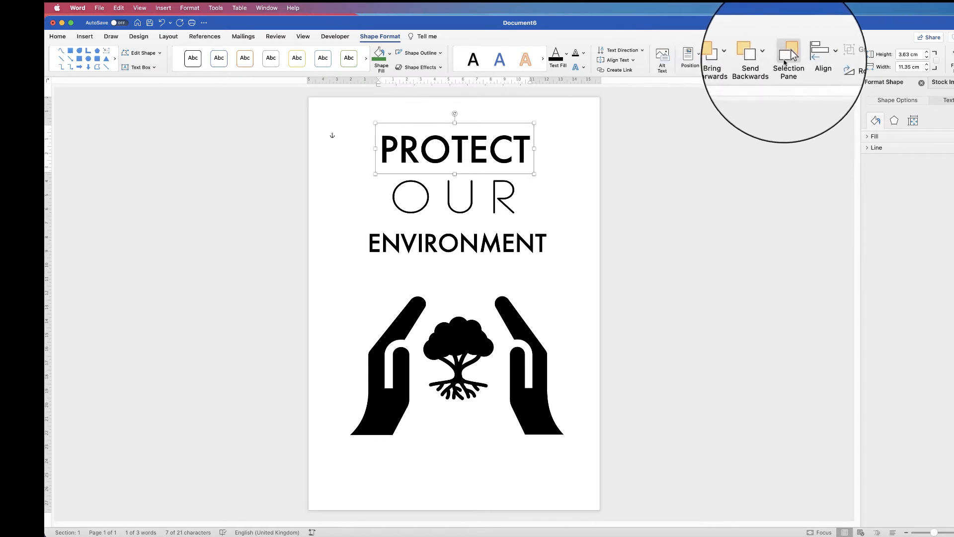
click(812, 56)
click(826, 93)
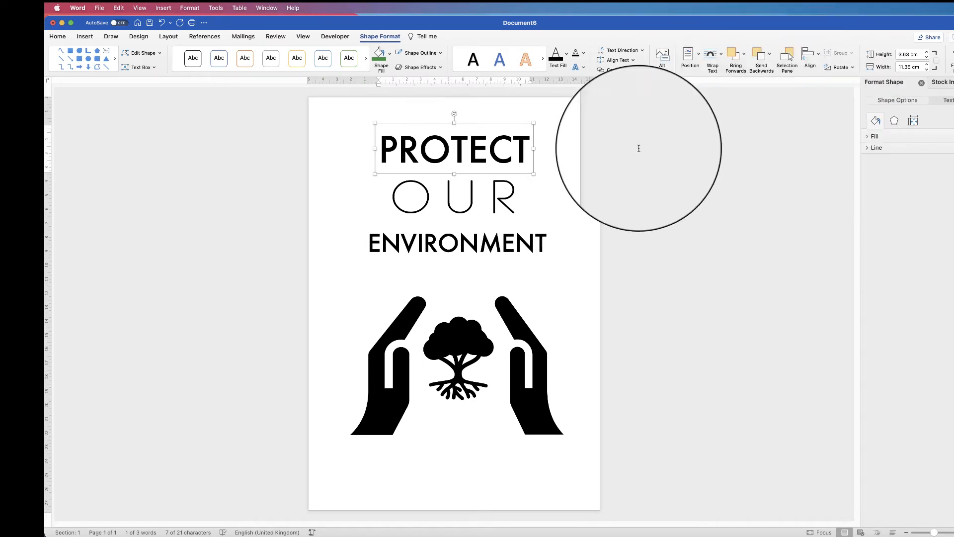
click(483, 197)
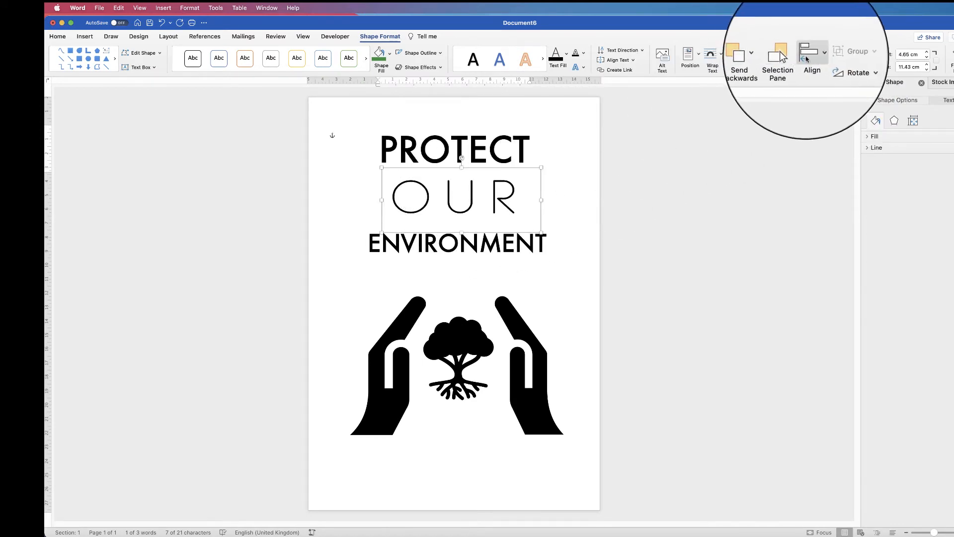
click(811, 55)
click(826, 93)
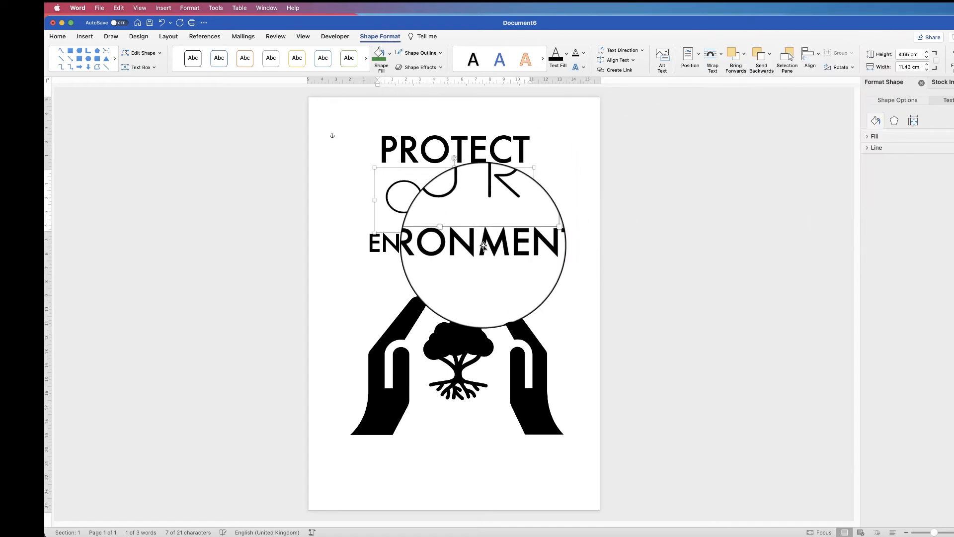
click(457, 244)
click(816, 55)
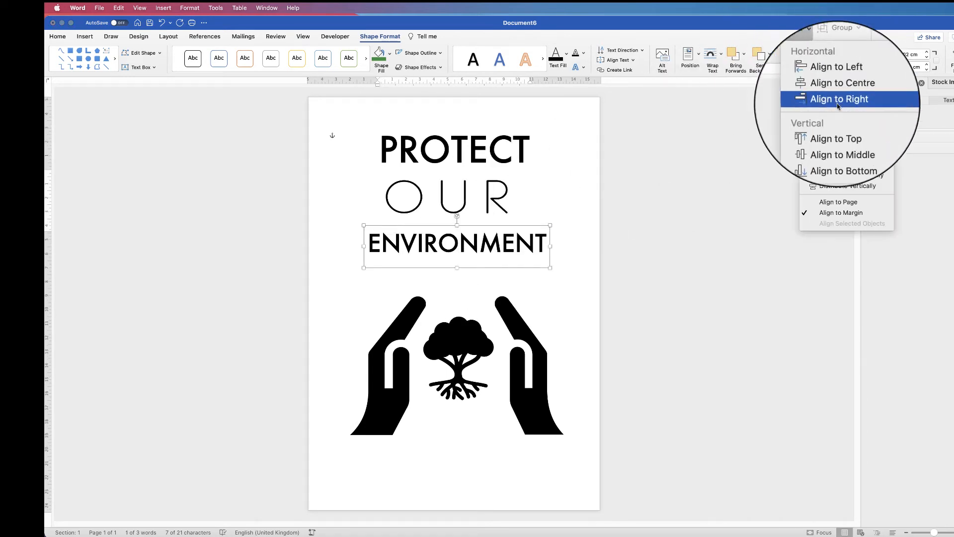
click(825, 93)
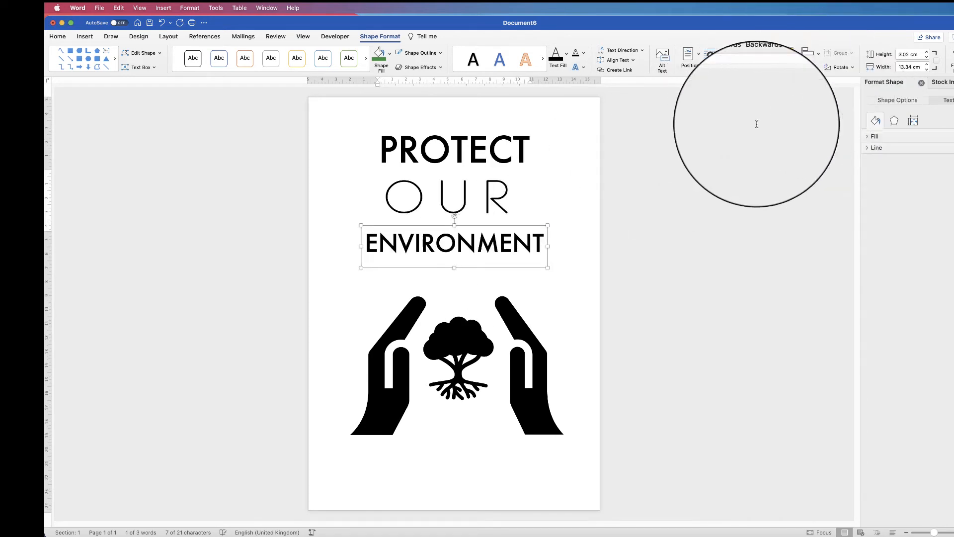
Step: Search the stock icons for "LEAF" and insert the solid single leaf icon into the document
click(469, 282)
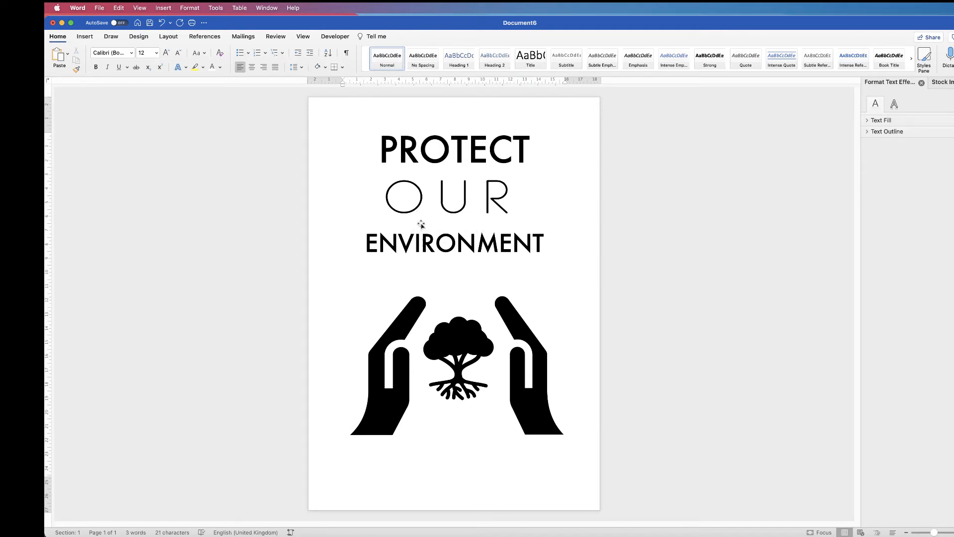
click(85, 36)
click(197, 59)
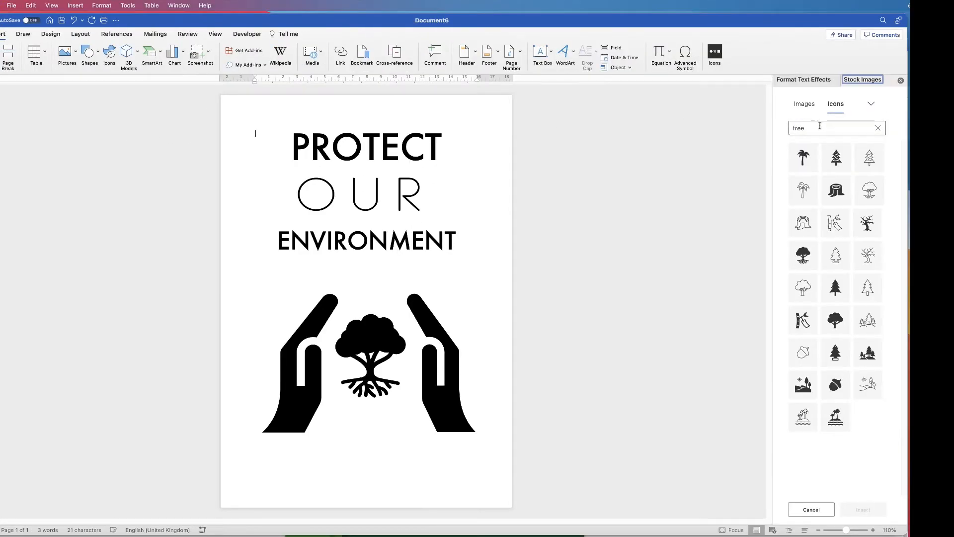
drag(819, 125, 798, 128)
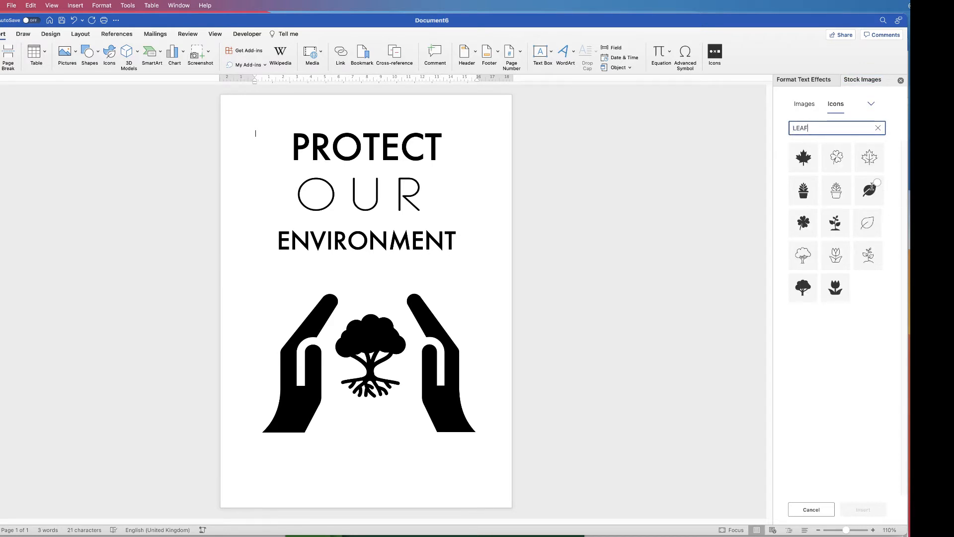
click(870, 190)
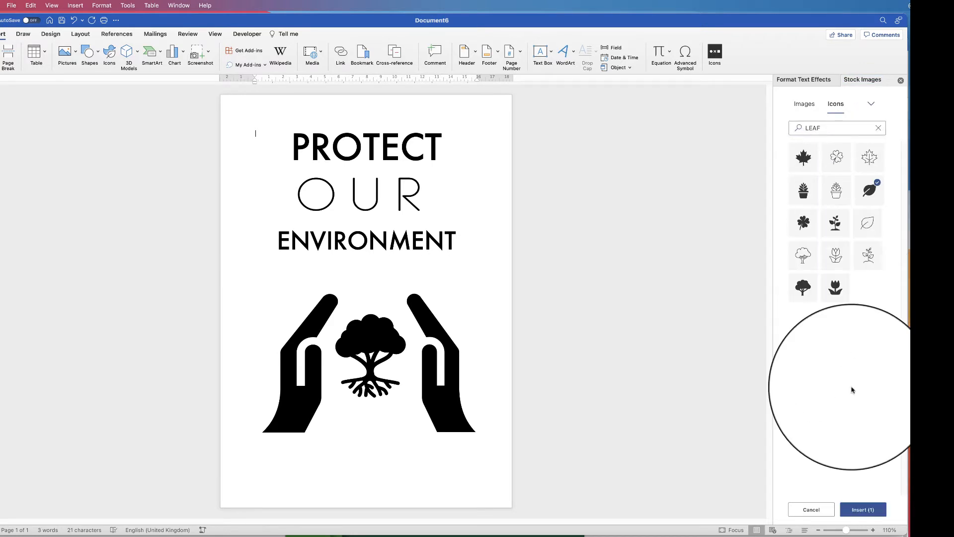
click(862, 509)
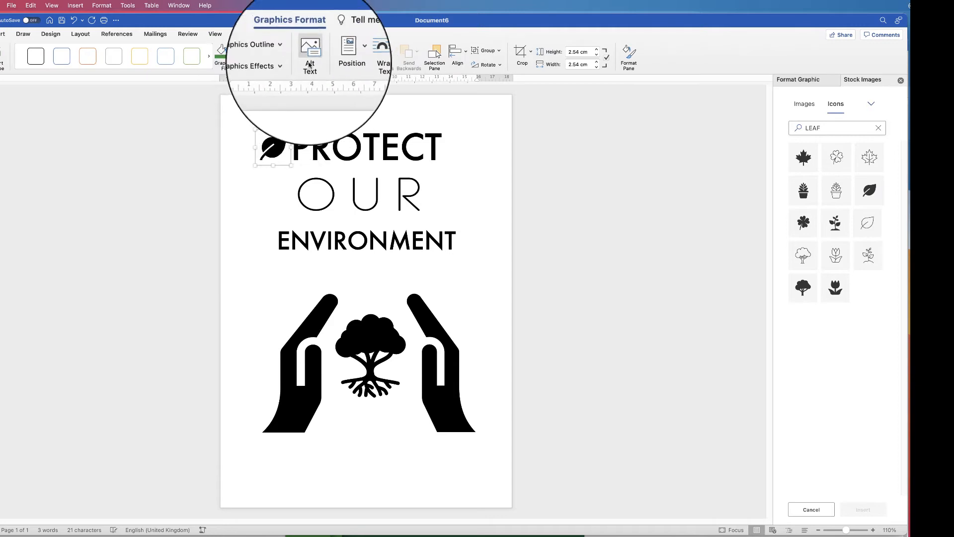
Step: Set the leaf's text wrapping to In Front of Text, shrink it to about 1.29 cm and place it above the "I" of "ENVIRONMENT"
click(368, 54)
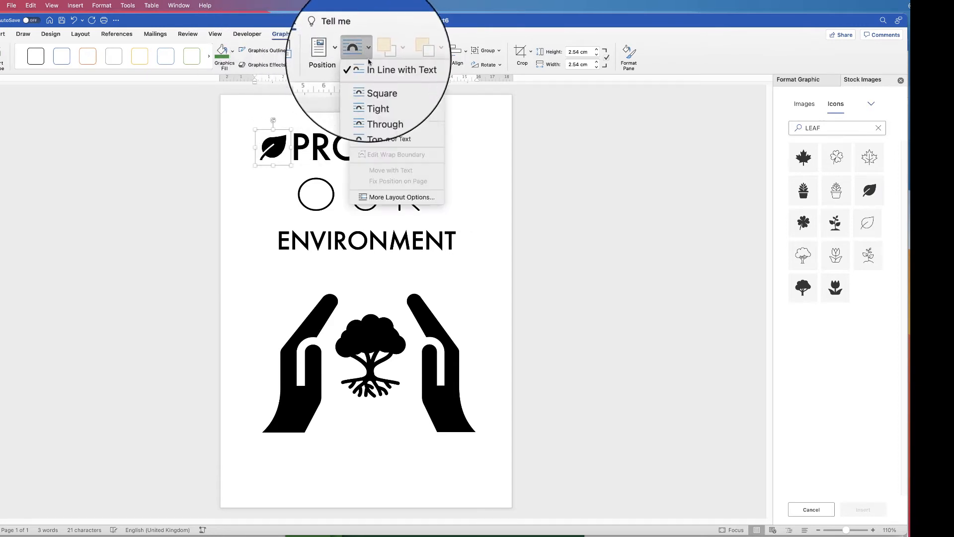
click(393, 134)
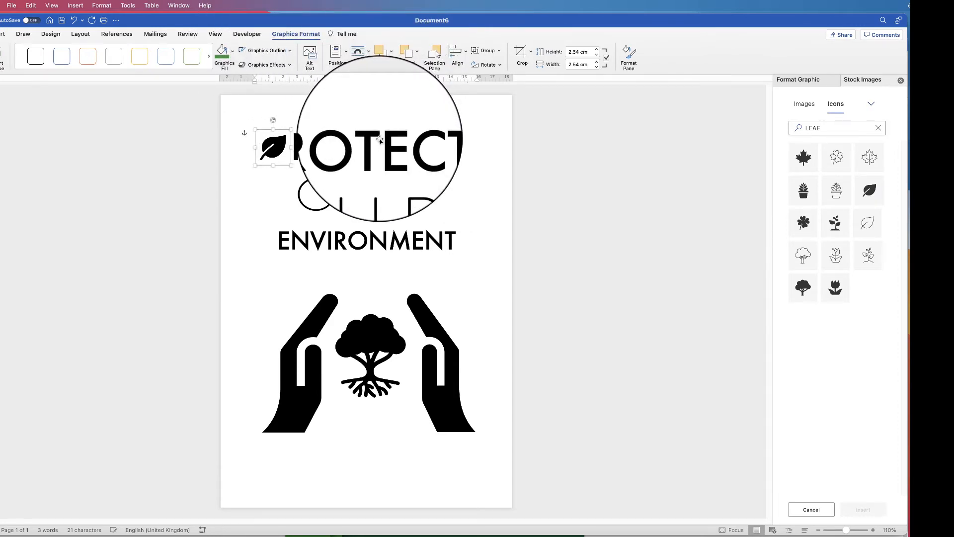
drag(291, 129, 335, 225)
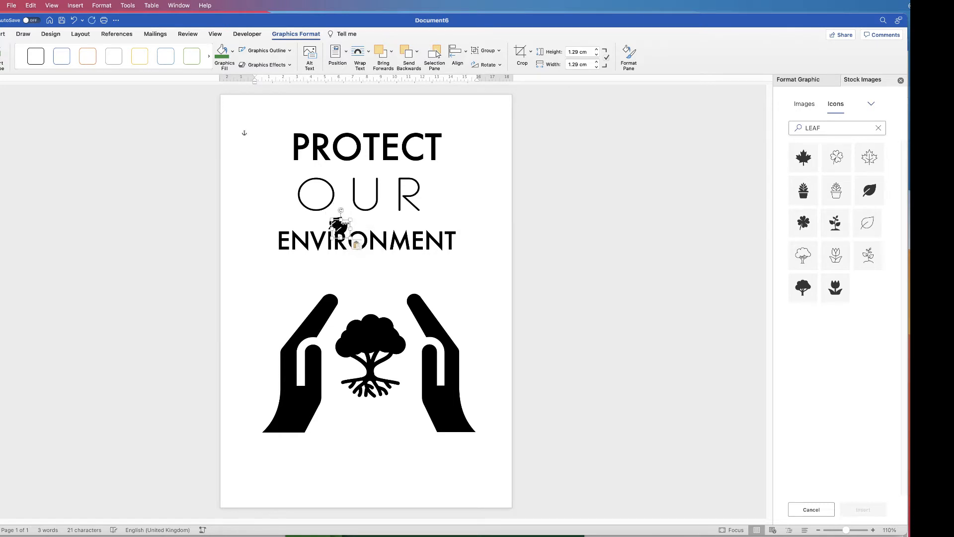
Step: Mirror a copy of the leaf at about 1.21 cm wide and place it beside the original to form a leaf pair
drag(341, 230, 254, 213)
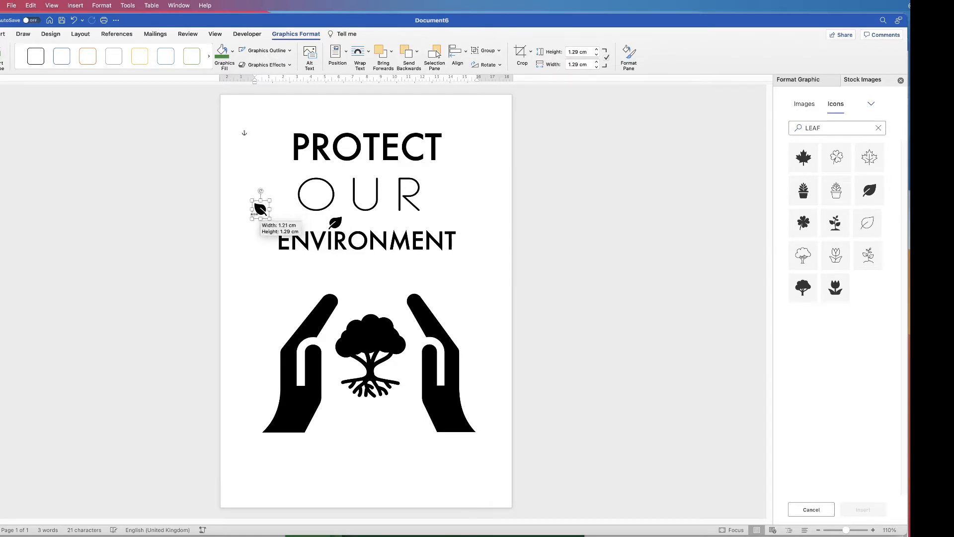
drag(257, 210, 323, 223)
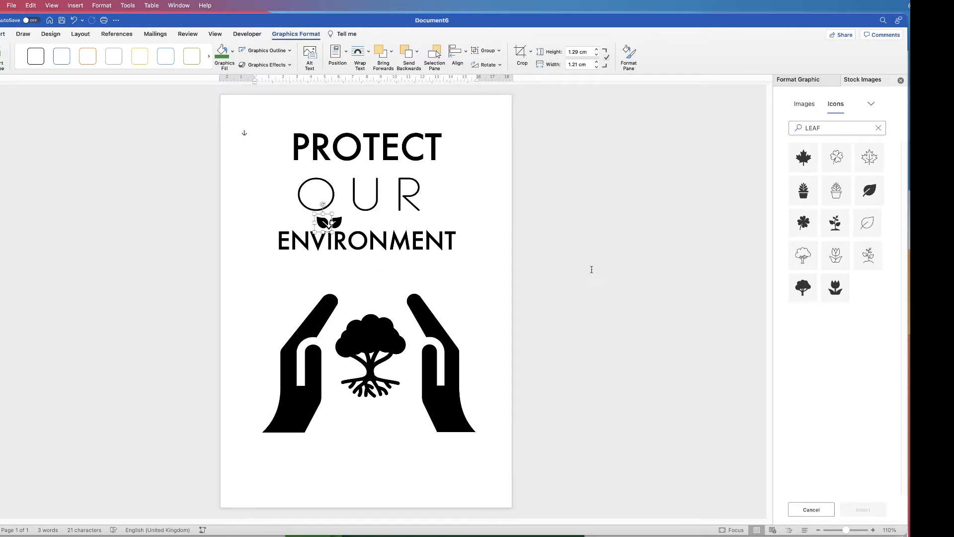
Step: Ungroup the graphic containing the two hands and the tree
click(436, 413)
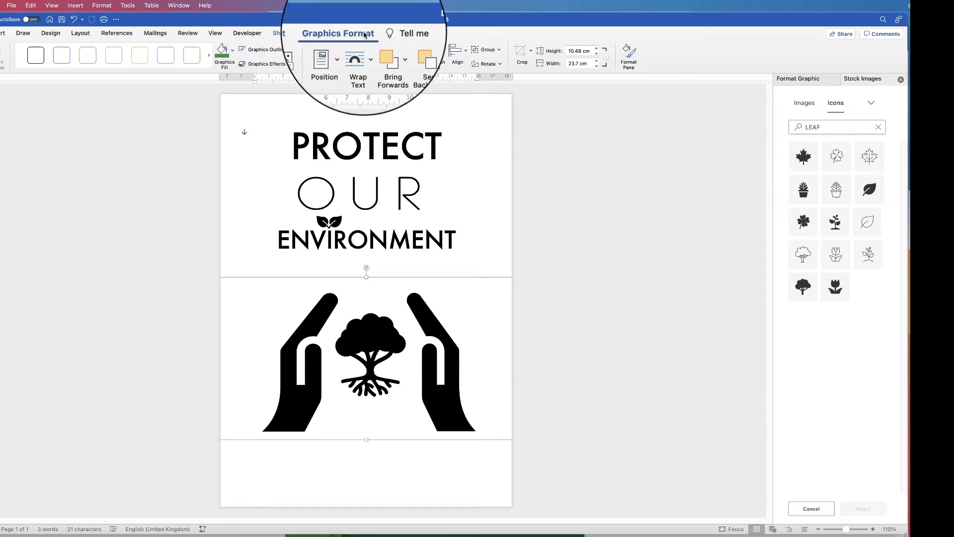
click(495, 50)
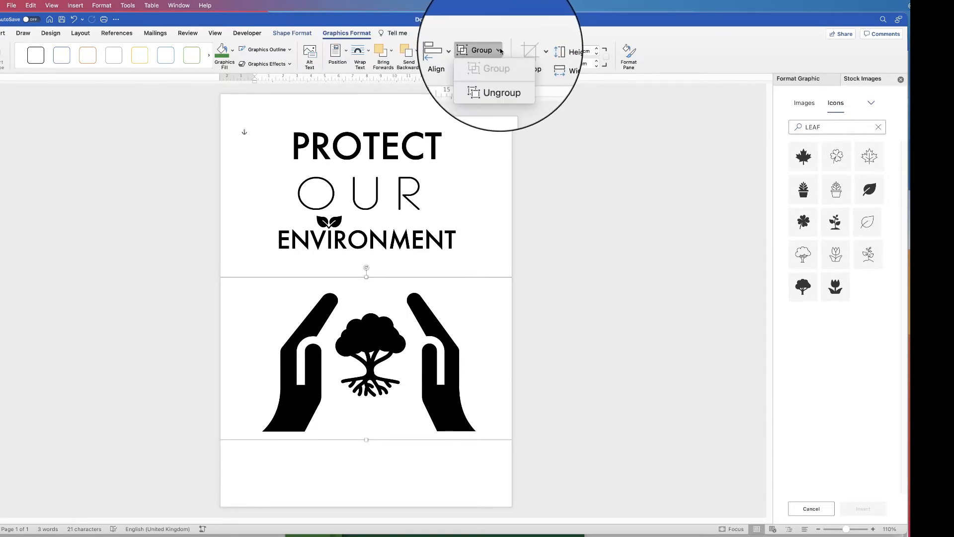
click(492, 72)
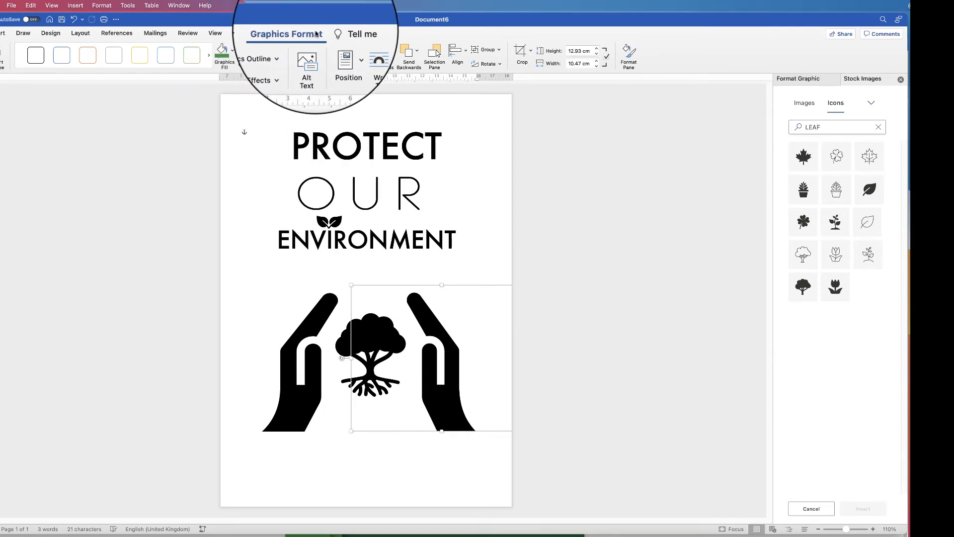
Step: Fill both hands with the dark green from the recent colours
click(232, 51)
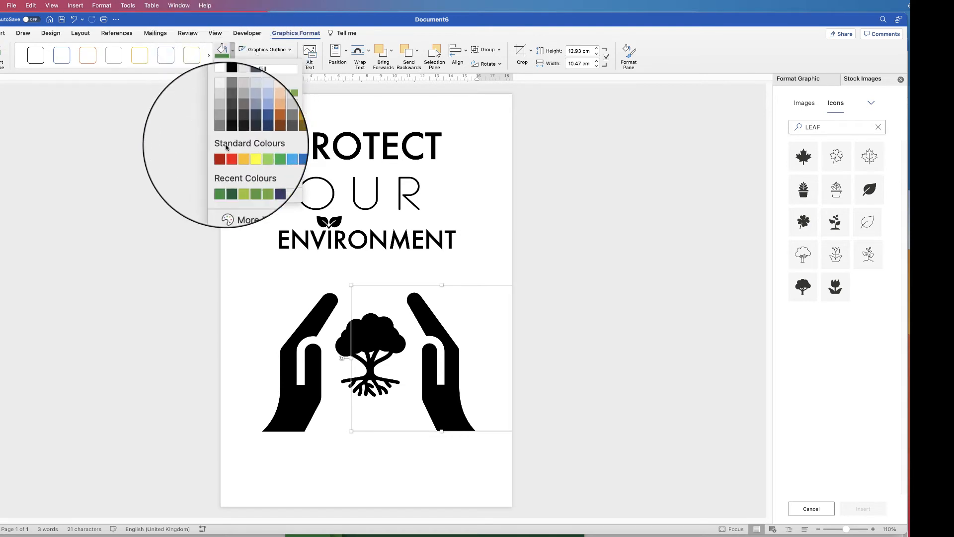
click(229, 178)
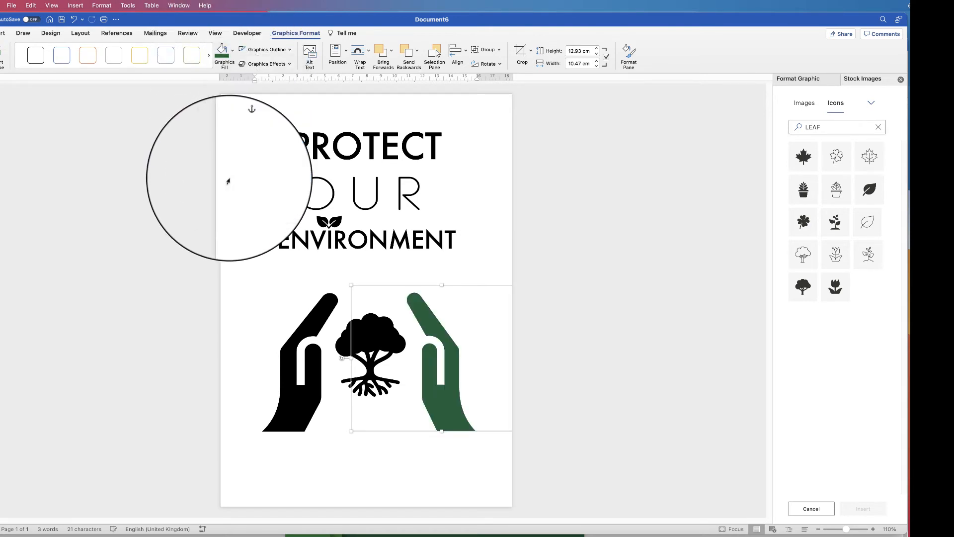
click(315, 326)
click(222, 51)
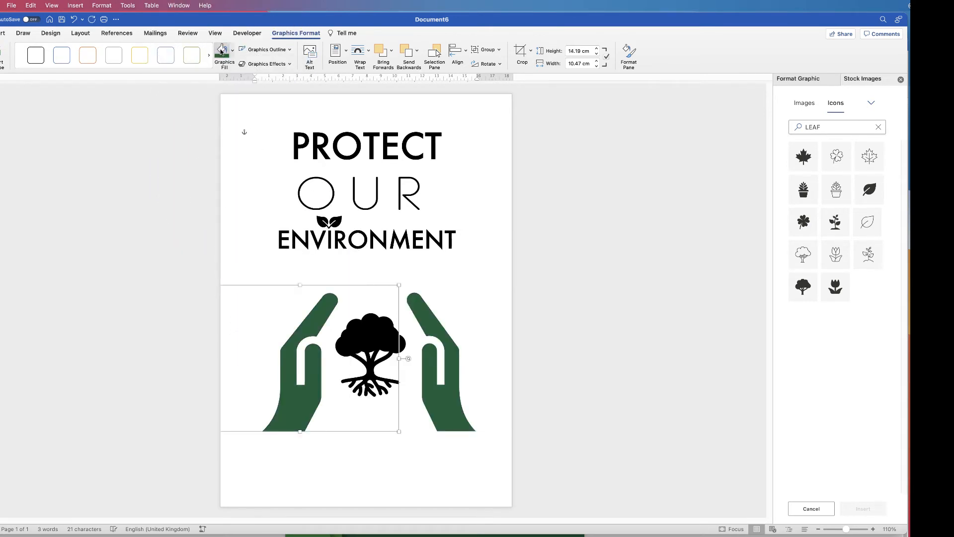
Step: Give the right hand an outer shadow offset to the bottom left at 135°, with 4 pt blur and 5 pt distance
click(456, 389)
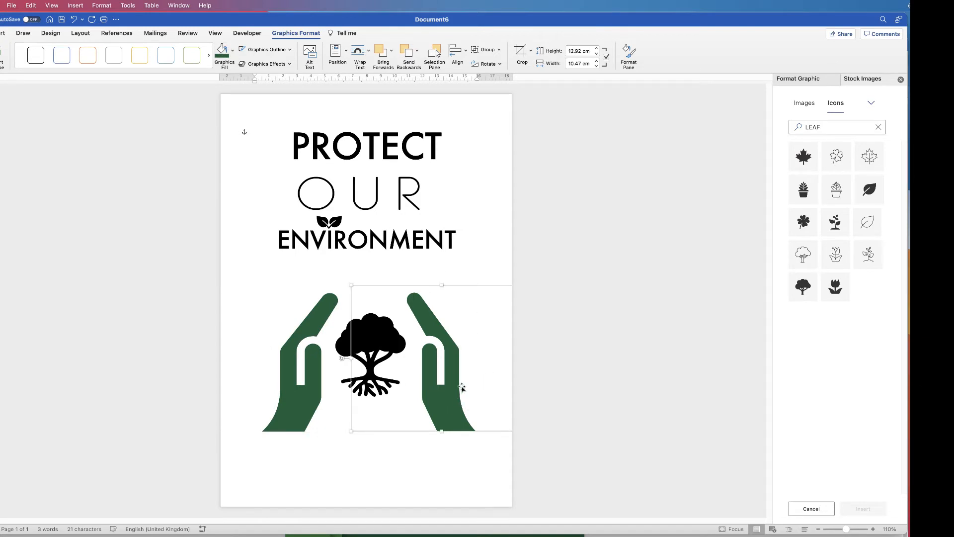
click(797, 79)
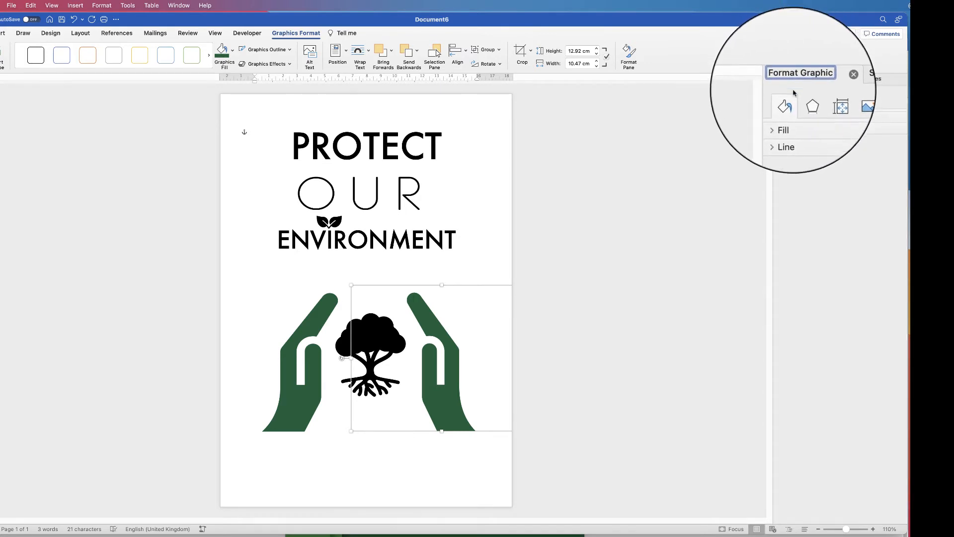
click(807, 103)
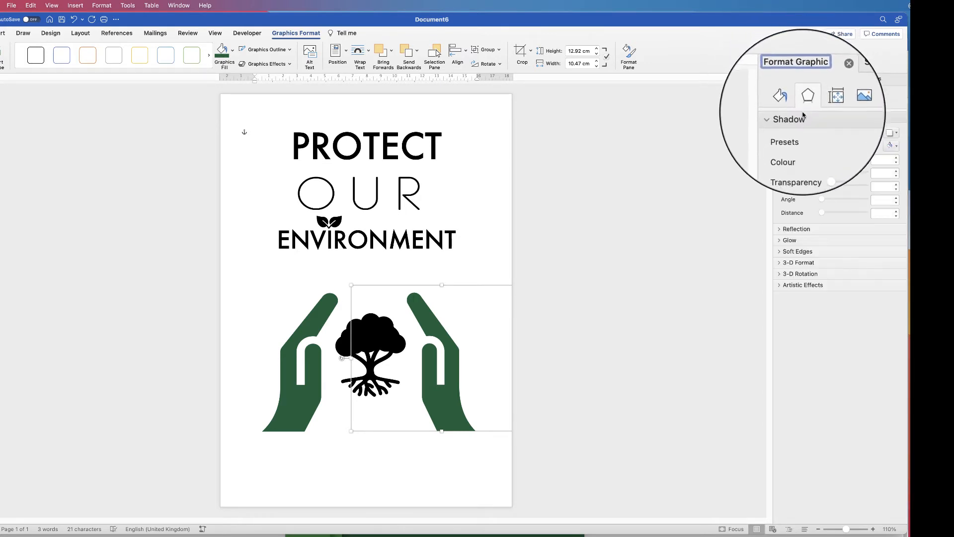
drag(907, 101, 856, 110)
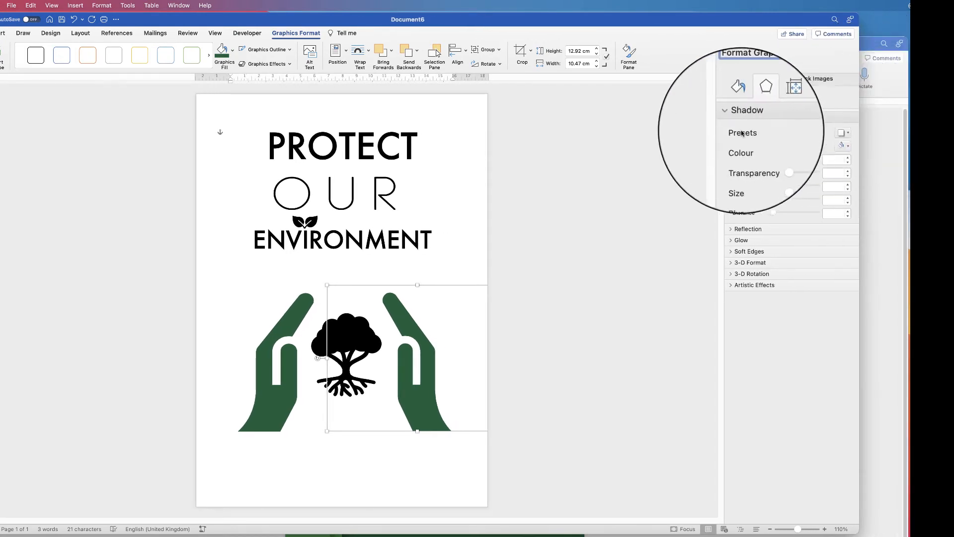
click(849, 135)
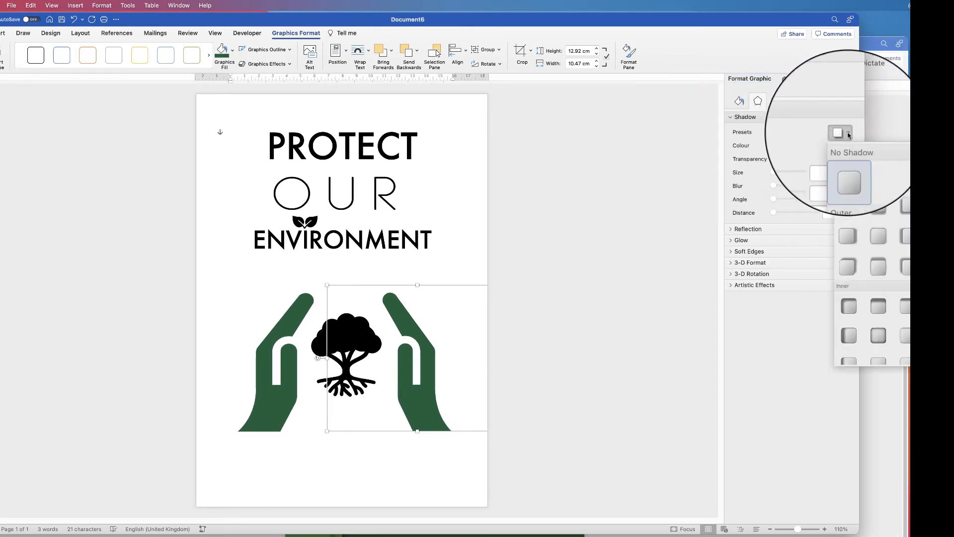
click(903, 211)
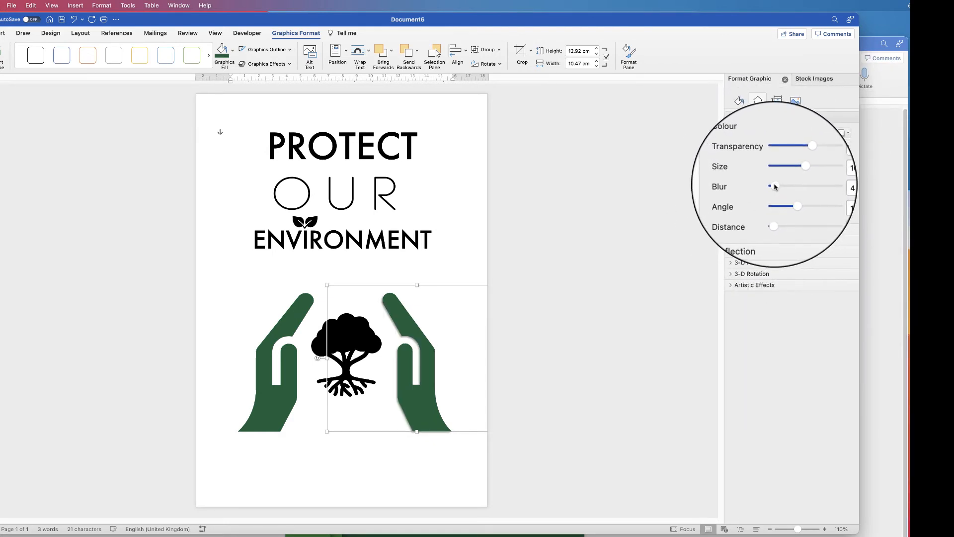
drag(774, 188, 777, 186)
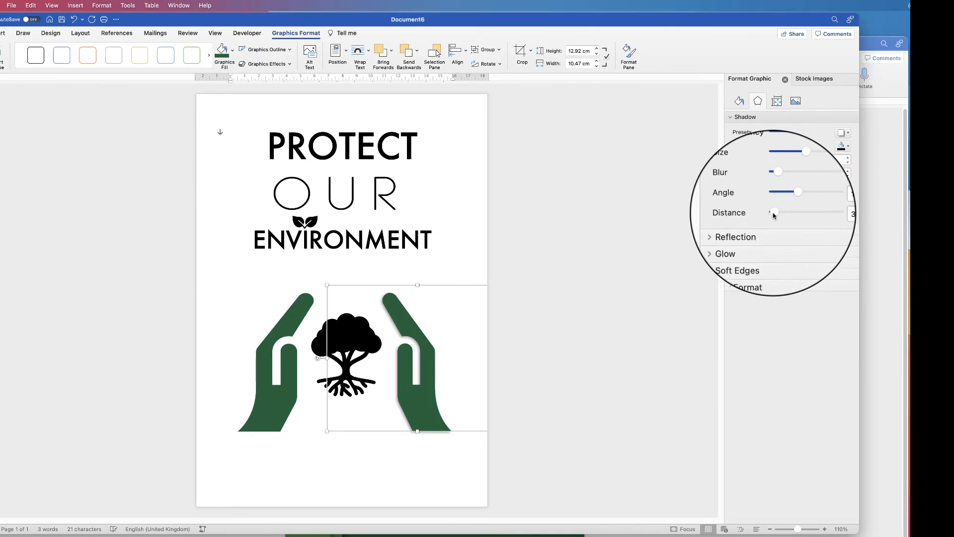
drag(773, 213, 775, 215)
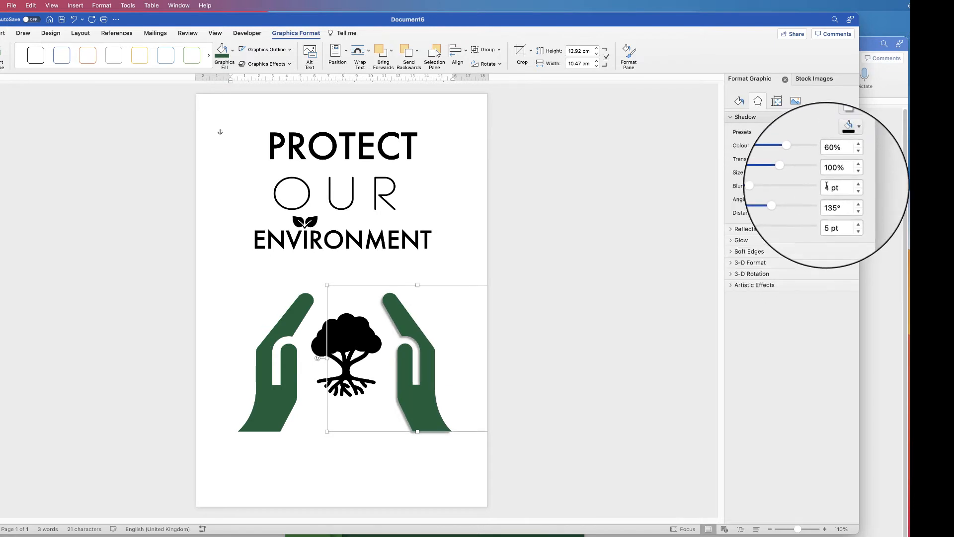
Step: Give the left hand an outer shadow offset to the bottom right at 45°, with a distance of 5 pt
click(289, 370)
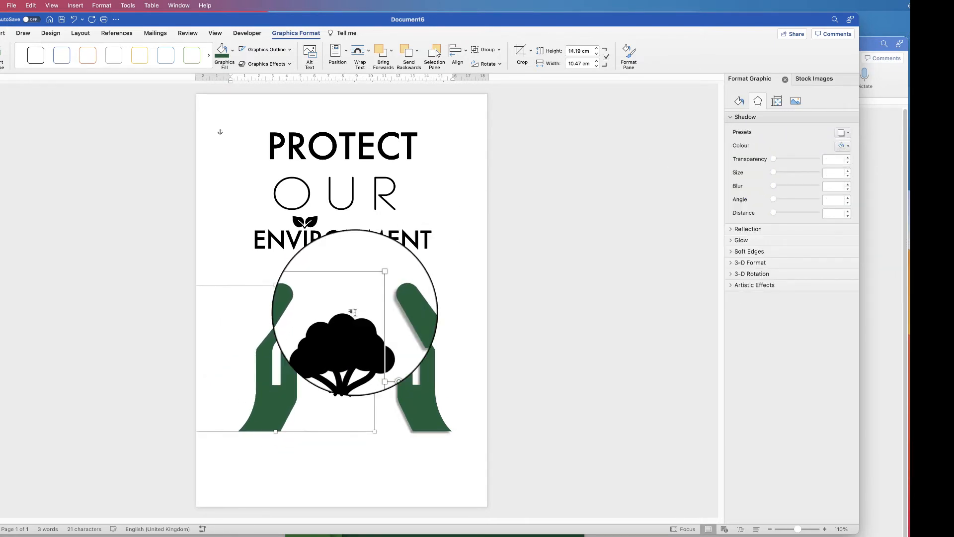
click(846, 129)
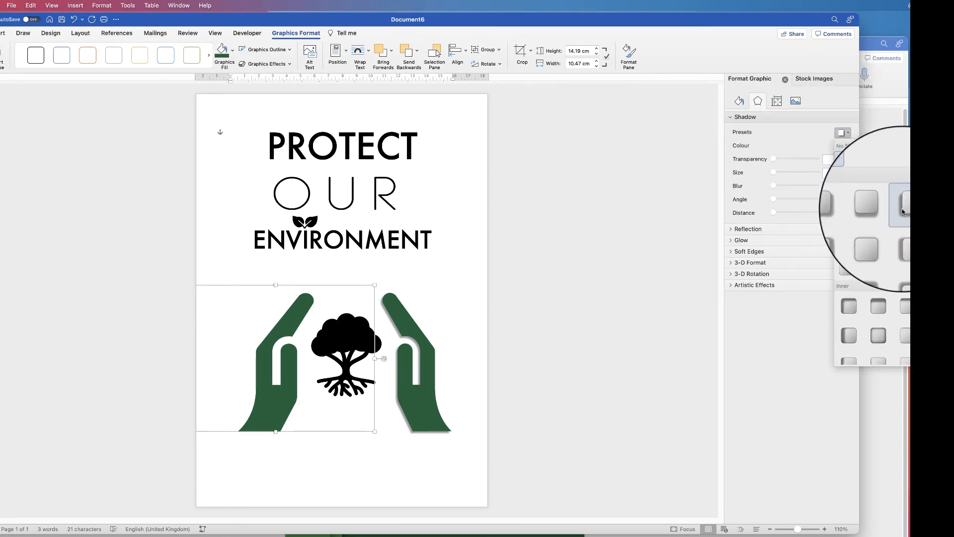
click(849, 209)
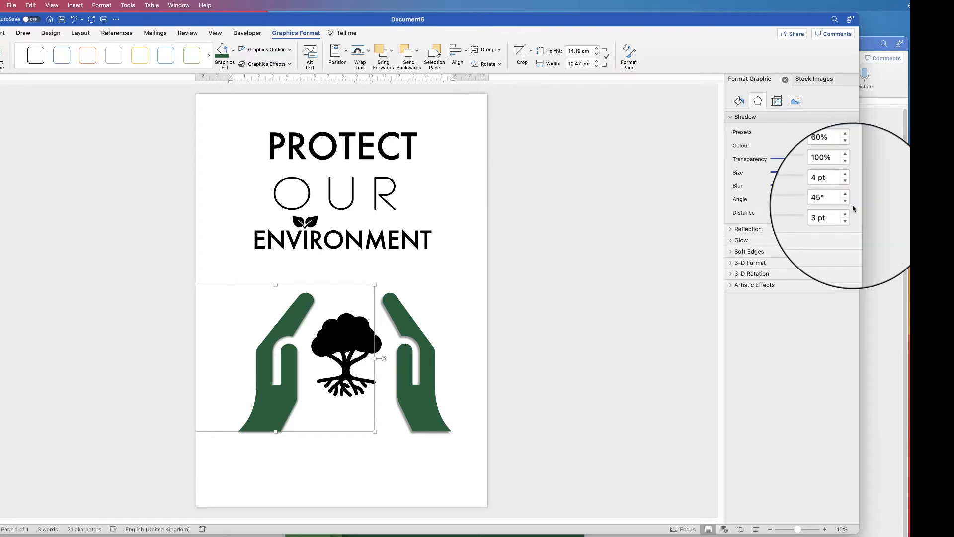
double_click(829, 213)
text(5)
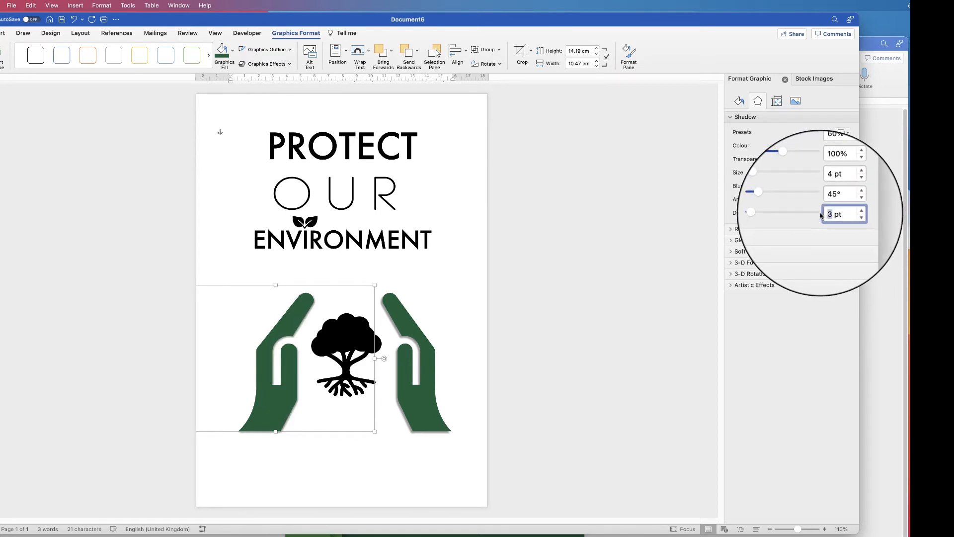
key(Return)
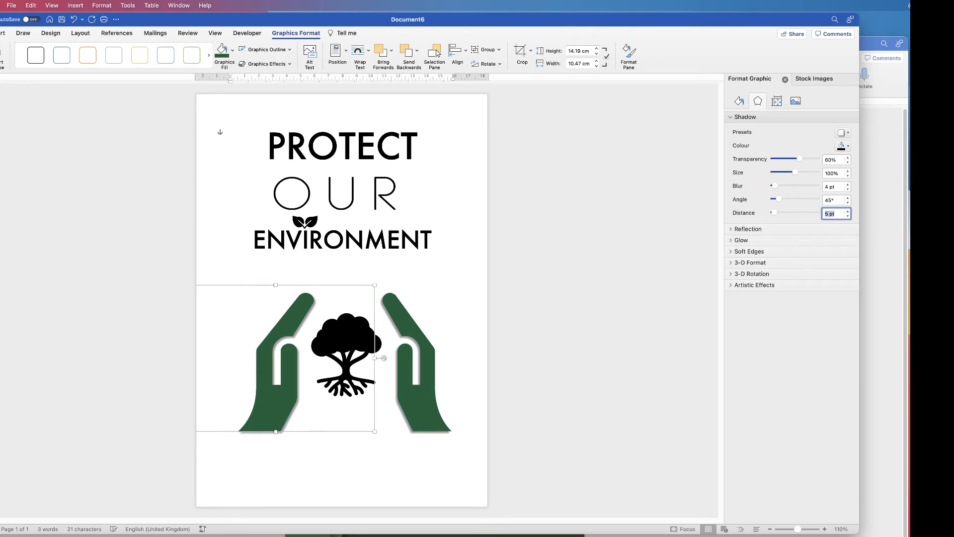
Step: Fill the tree and both leaves with light green, and give the tree an outer shadow offset straight down at 90°
click(344, 385)
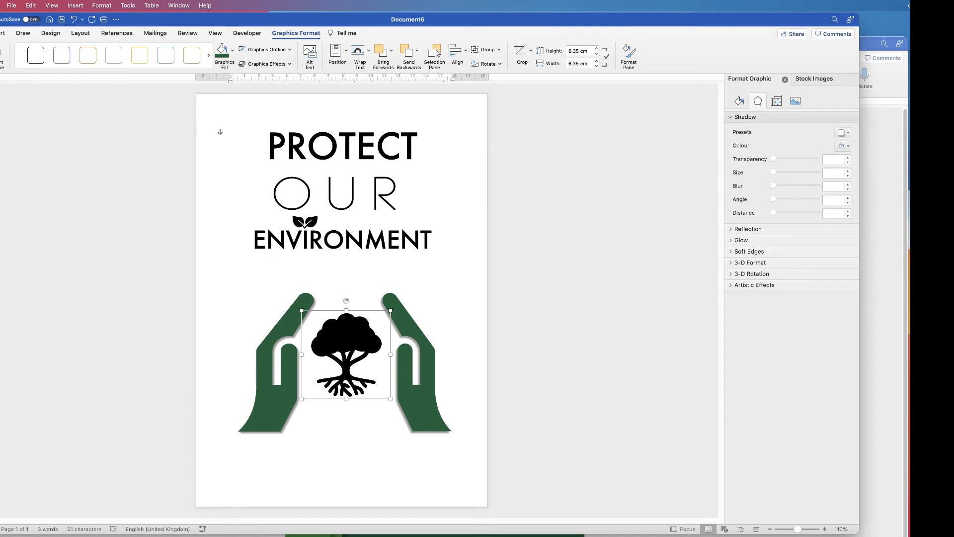
click(232, 50)
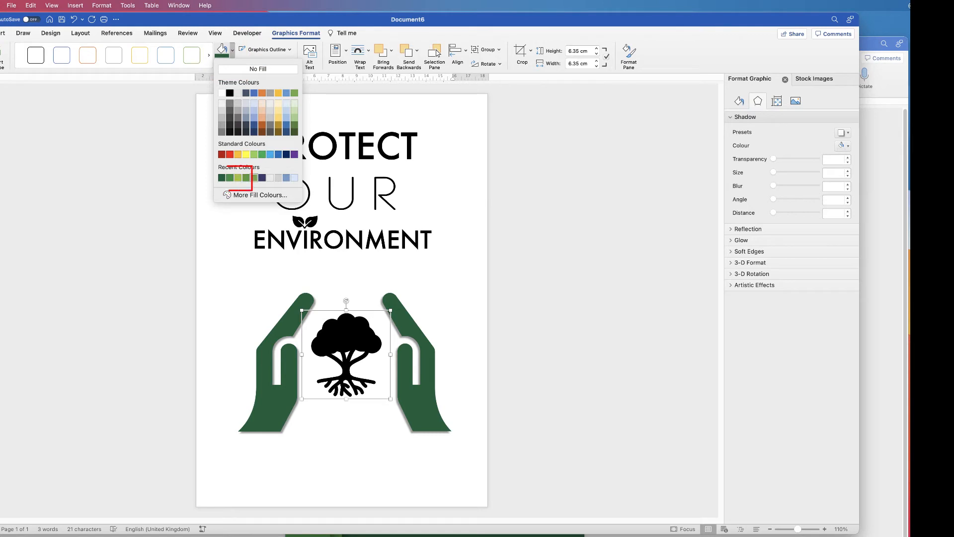
click(238, 177)
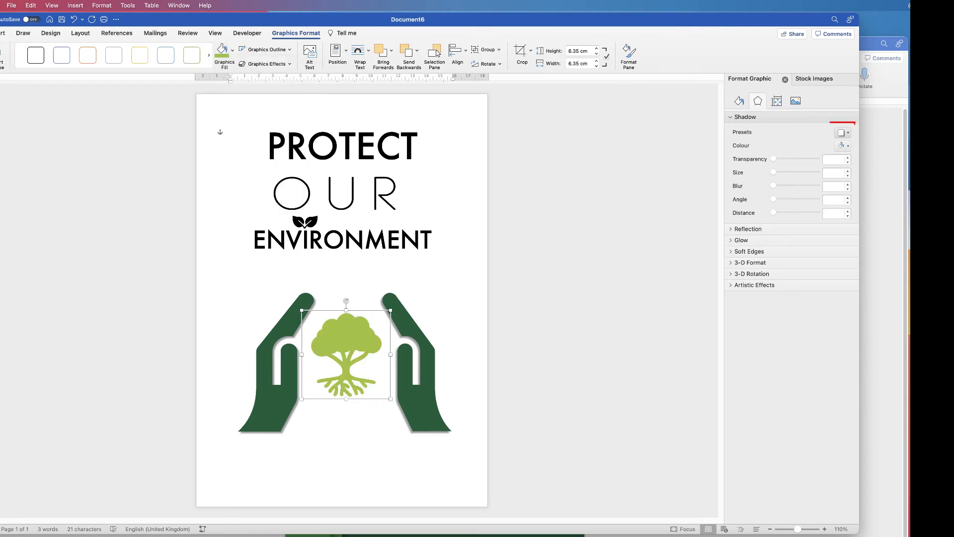
click(844, 133)
click(879, 205)
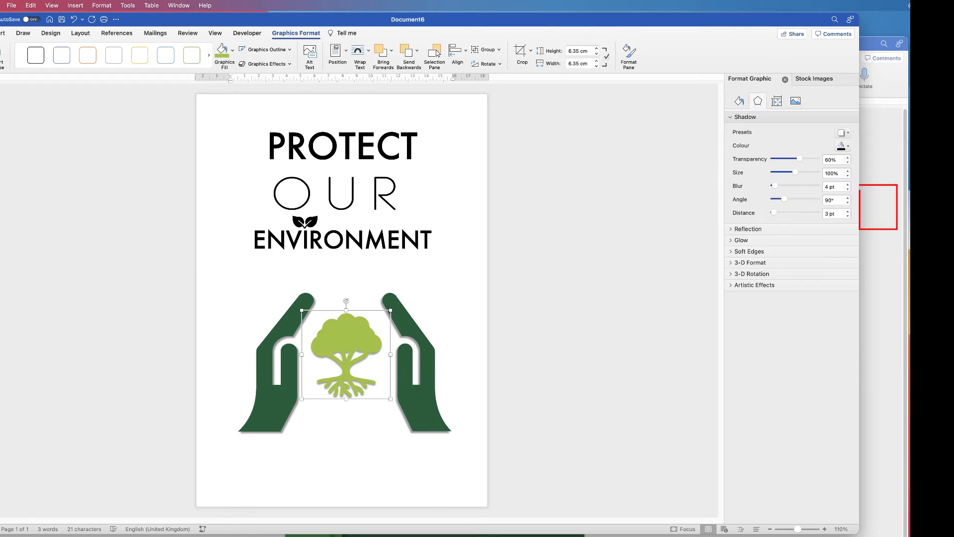
click(305, 222)
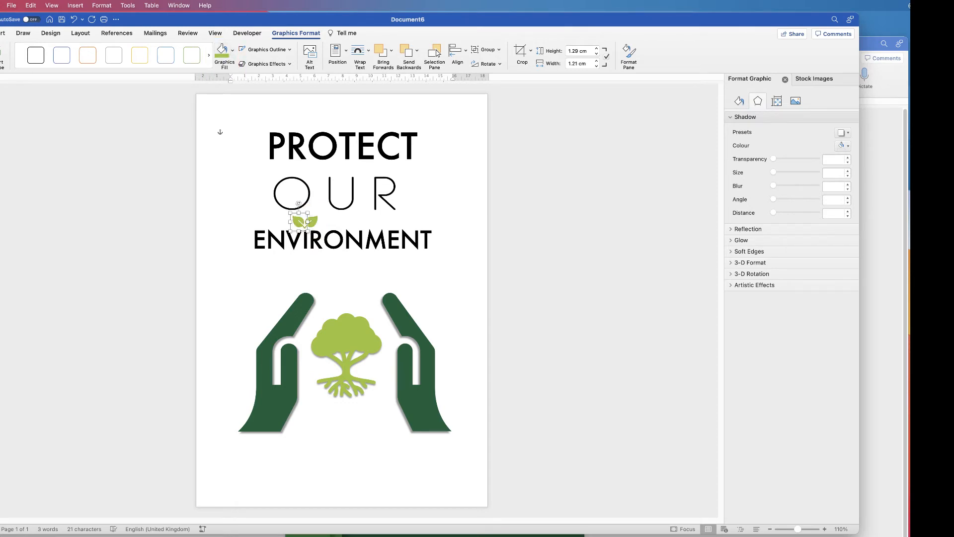
Step: Enlarge the right hand proportionally to a width of 12.11 cm and reposition it beside the tree
click(402, 320)
drag(327, 285, 299, 262)
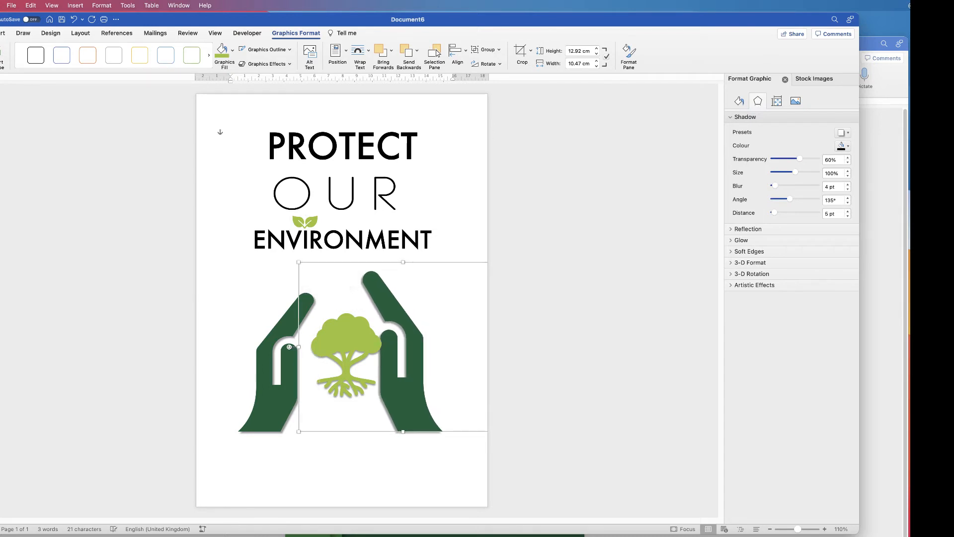
drag(407, 393, 422, 401)
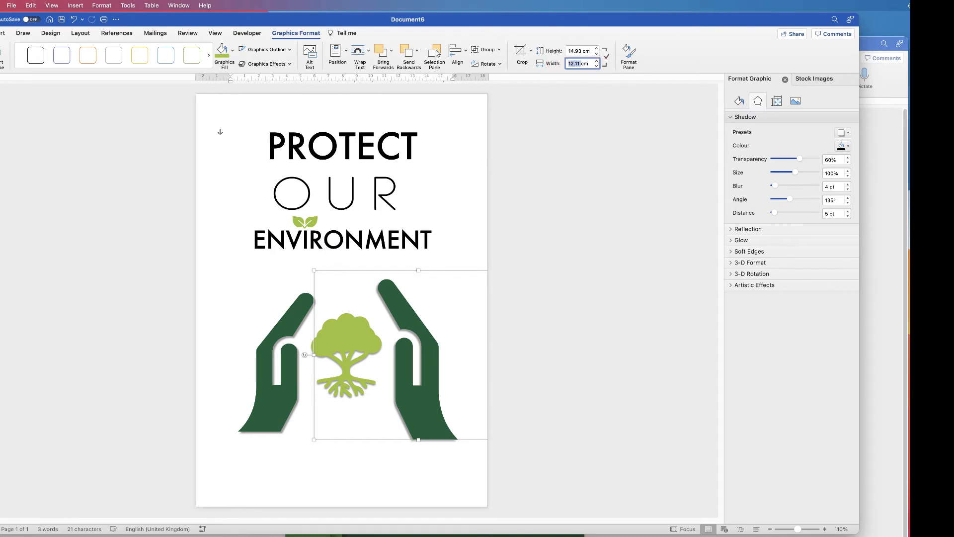
Step: Set the left hand's width to 12.11 cm and move it level with the right hand
click(272, 403)
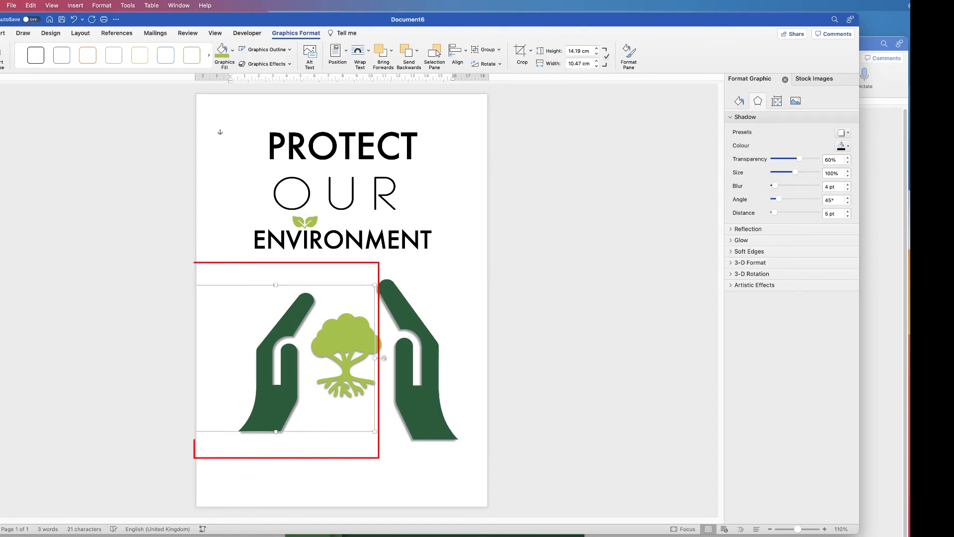
click(582, 64)
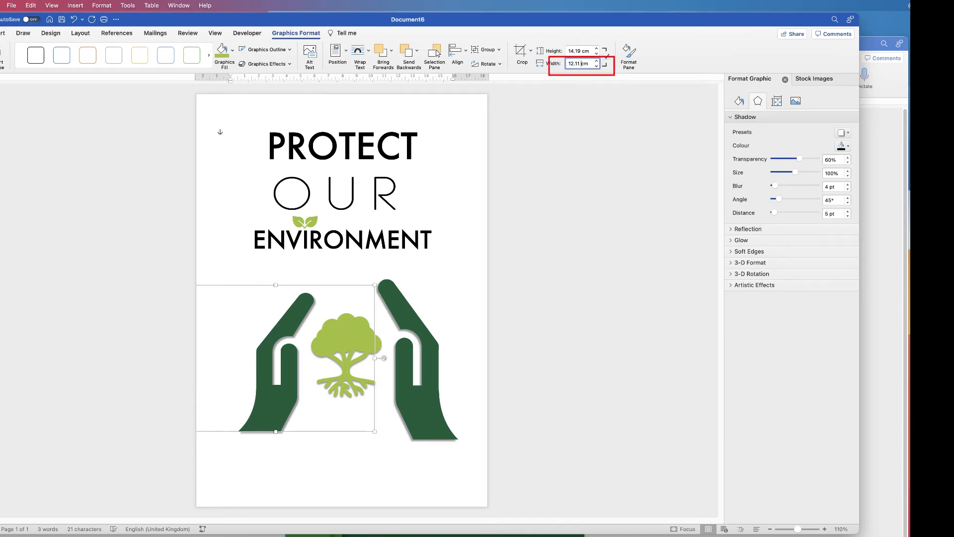
key(Return)
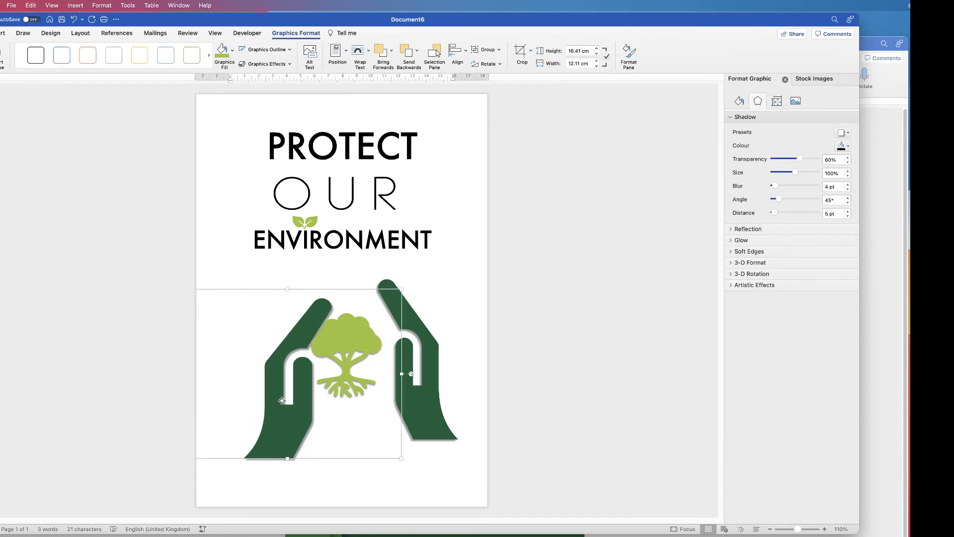
drag(281, 400, 269, 380)
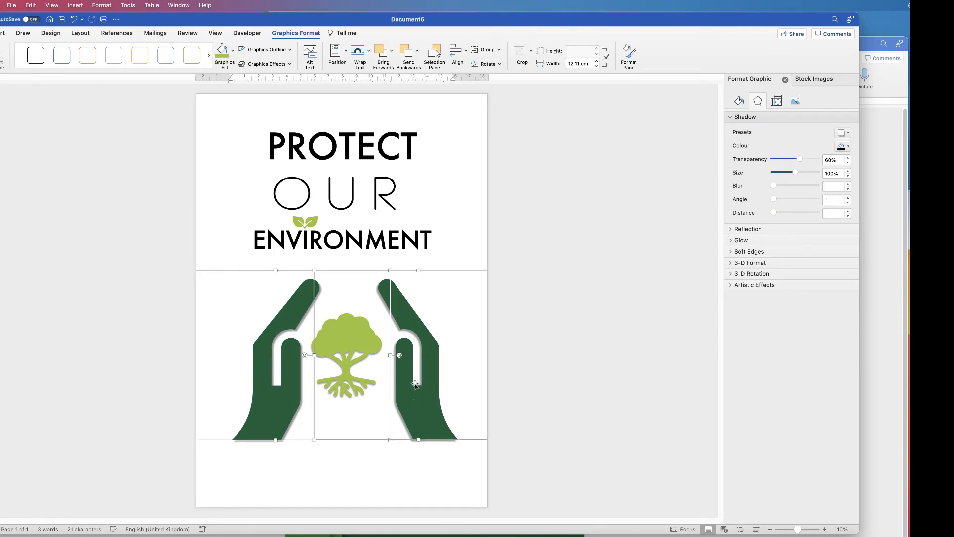
Step: Align the two hands with each other and group them
click(456, 52)
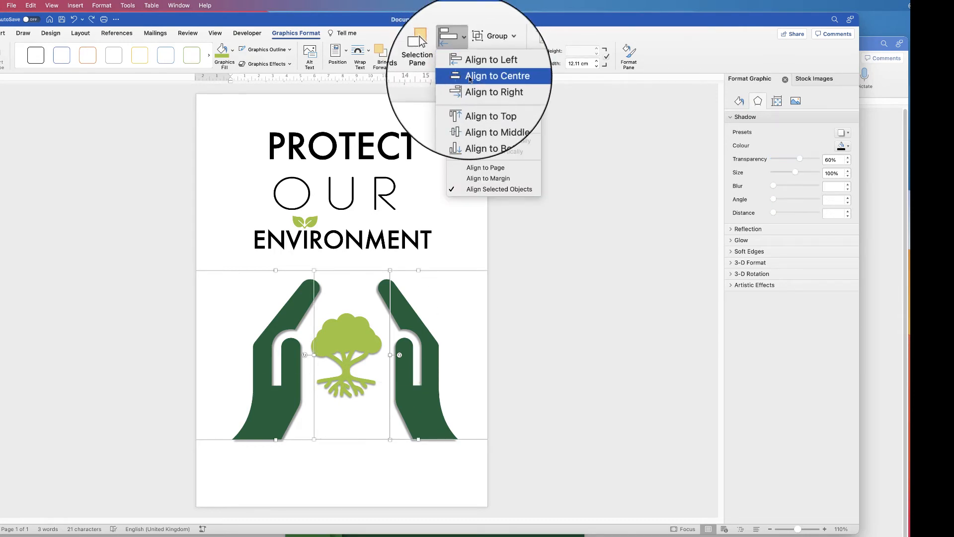
click(475, 104)
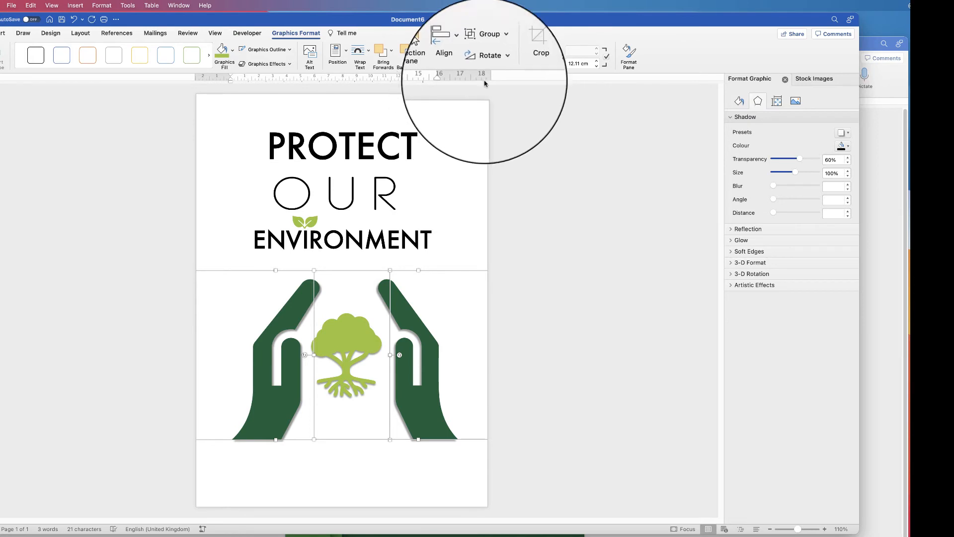
click(499, 50)
click(474, 62)
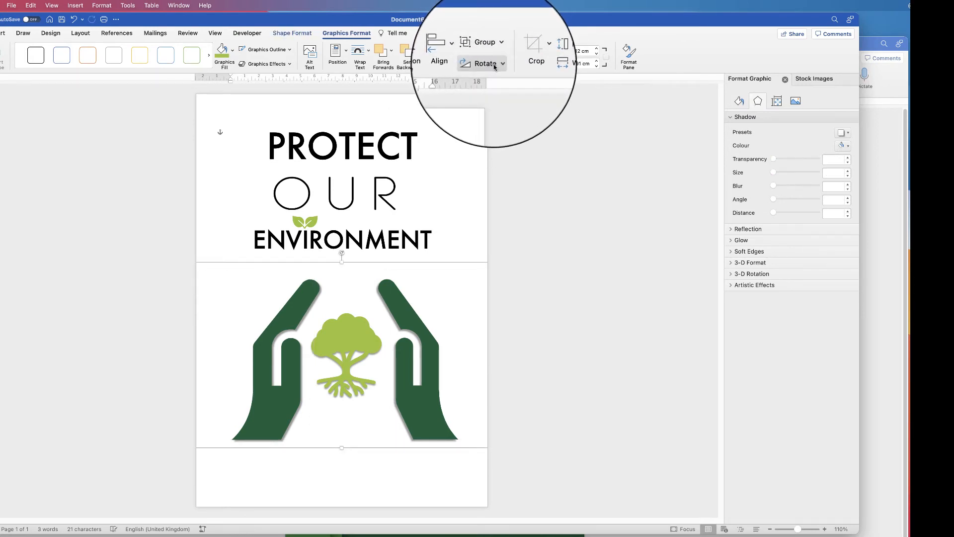
Step: Align the grouped hands to the centre of the margins and slightly enlarge the tree between them
click(456, 49)
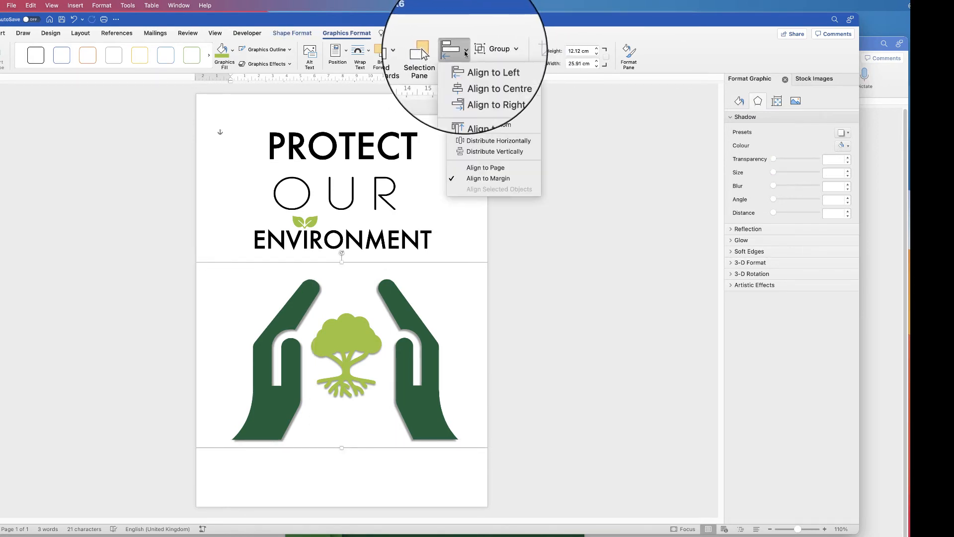
click(468, 77)
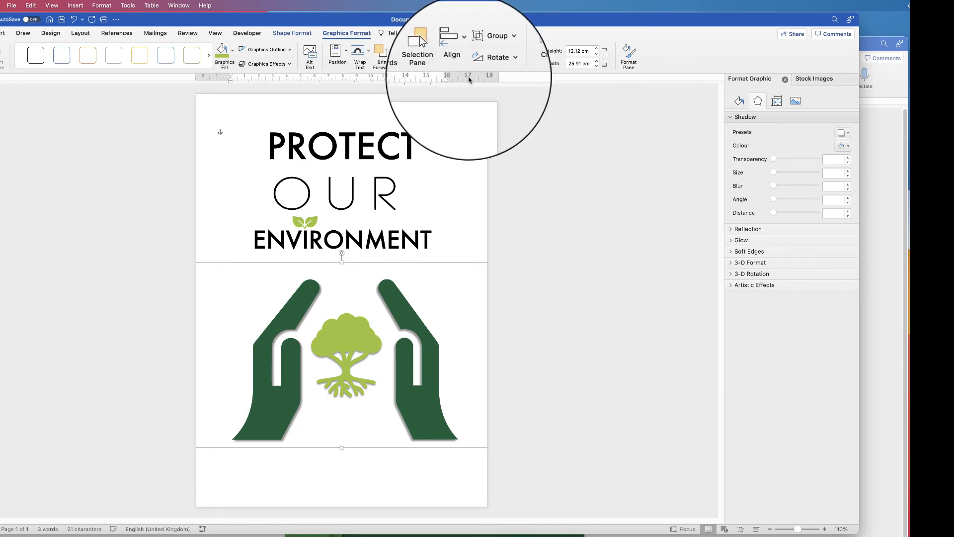
click(355, 339)
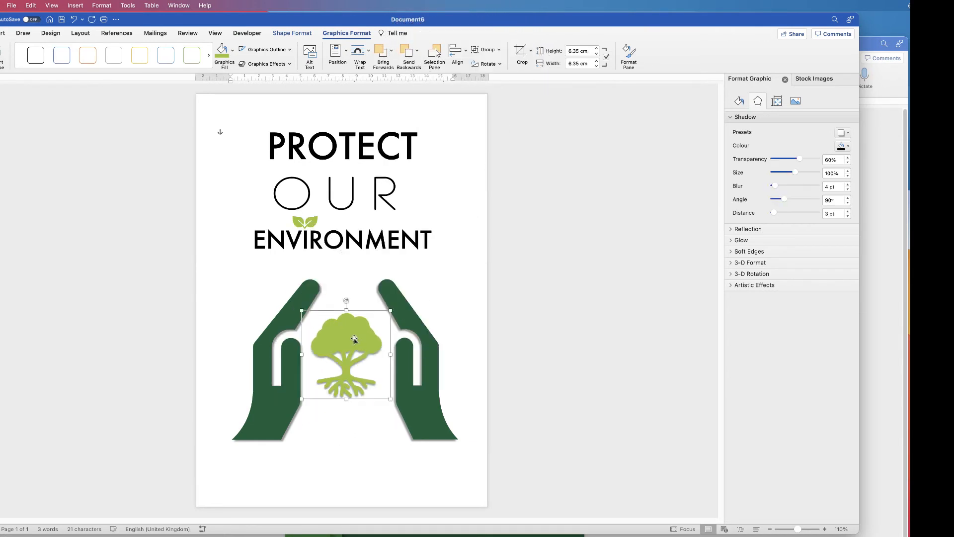
drag(393, 308, 397, 303)
click(453, 250)
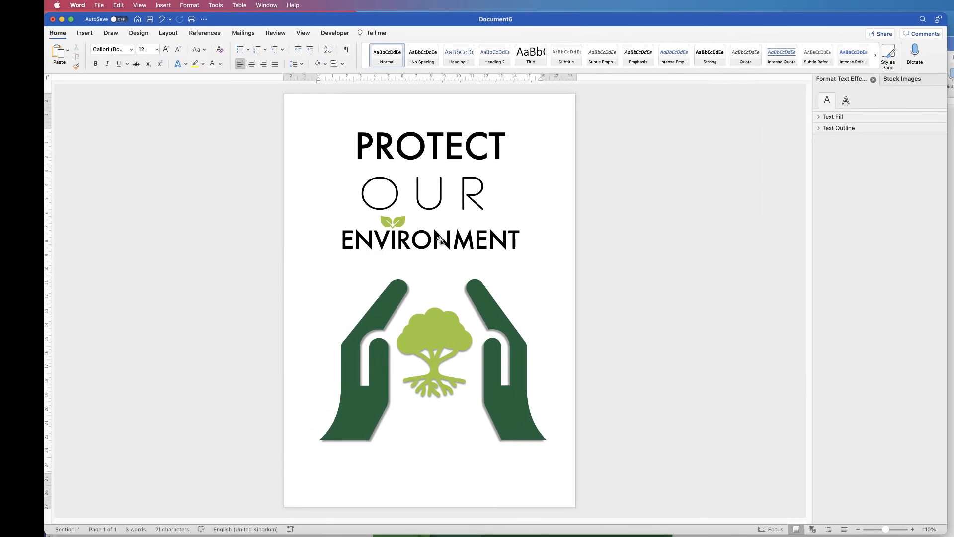
Step: Draw a rectangle over the entire page, about 29.85 cm high and 20.96 cm wide
click(86, 34)
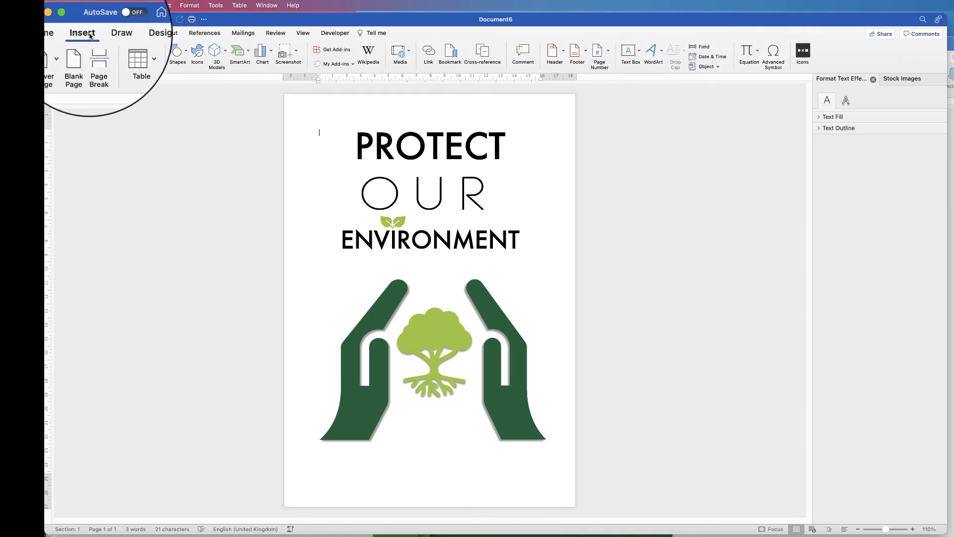
click(183, 55)
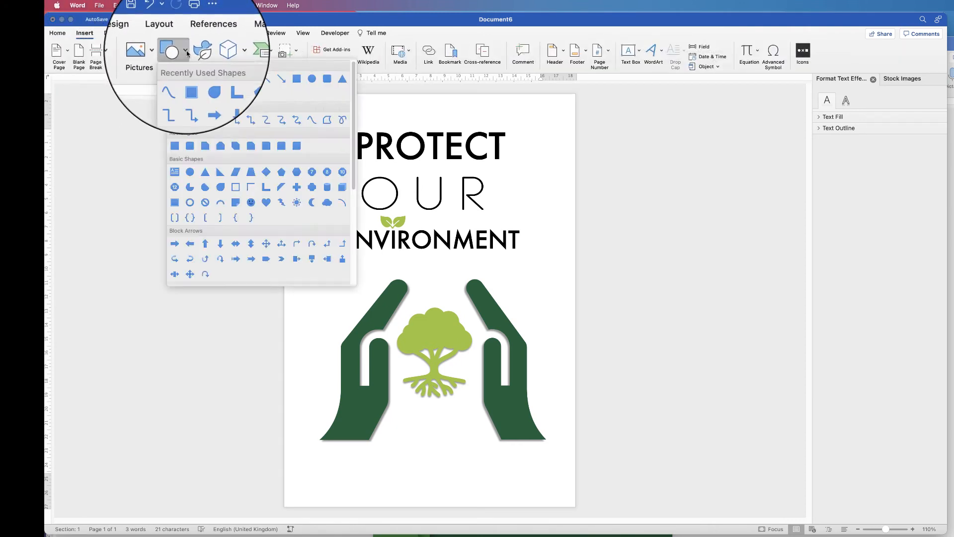
click(175, 147)
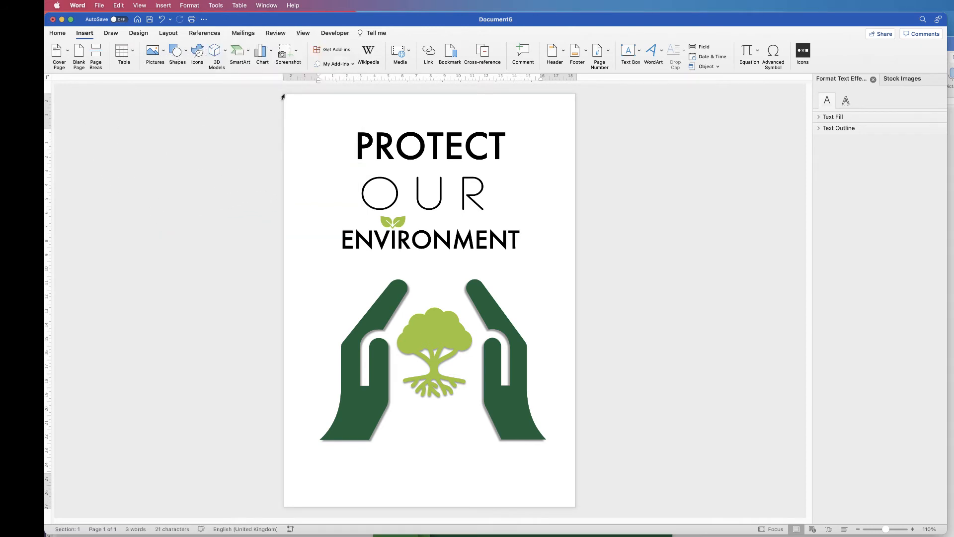
drag(282, 96, 585, 501)
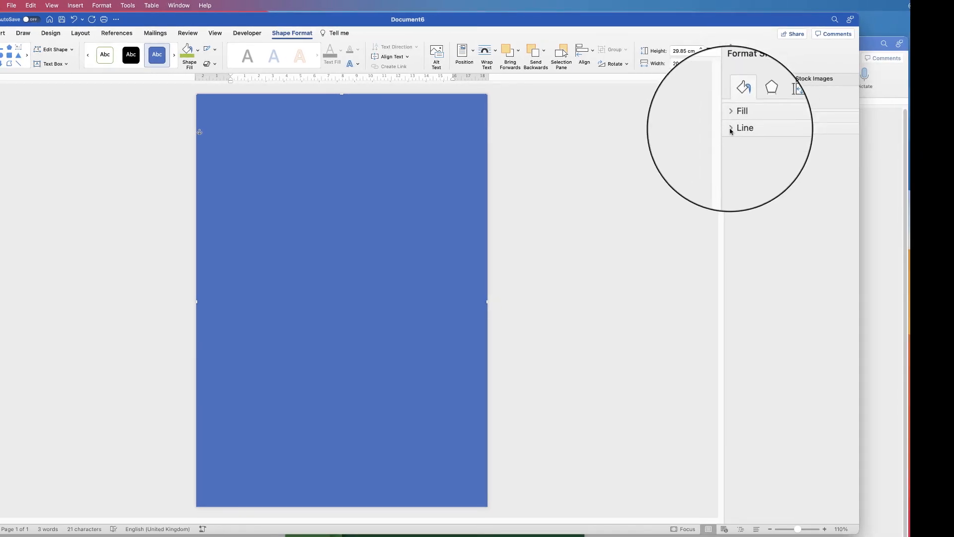
Step: Remove the outline of the page-sized rectangle
click(731, 129)
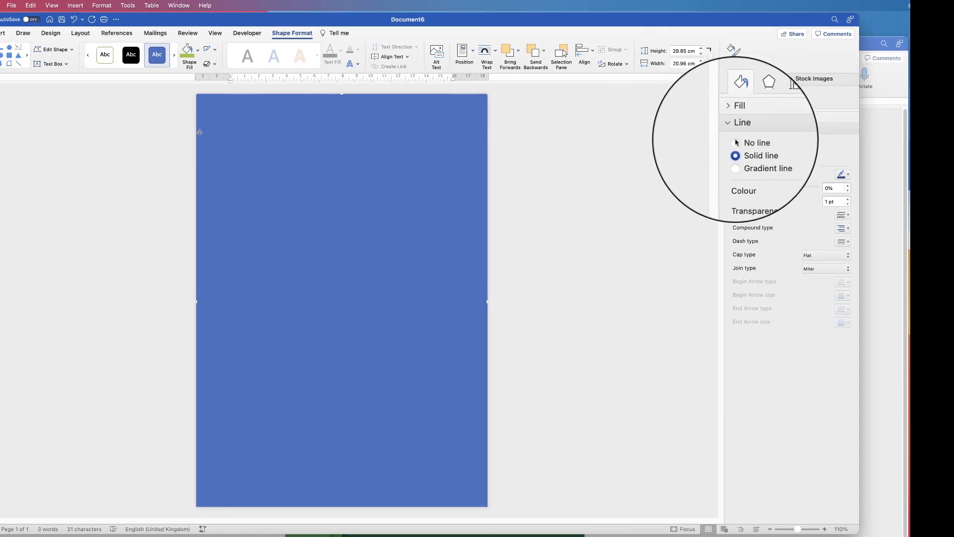
click(737, 148)
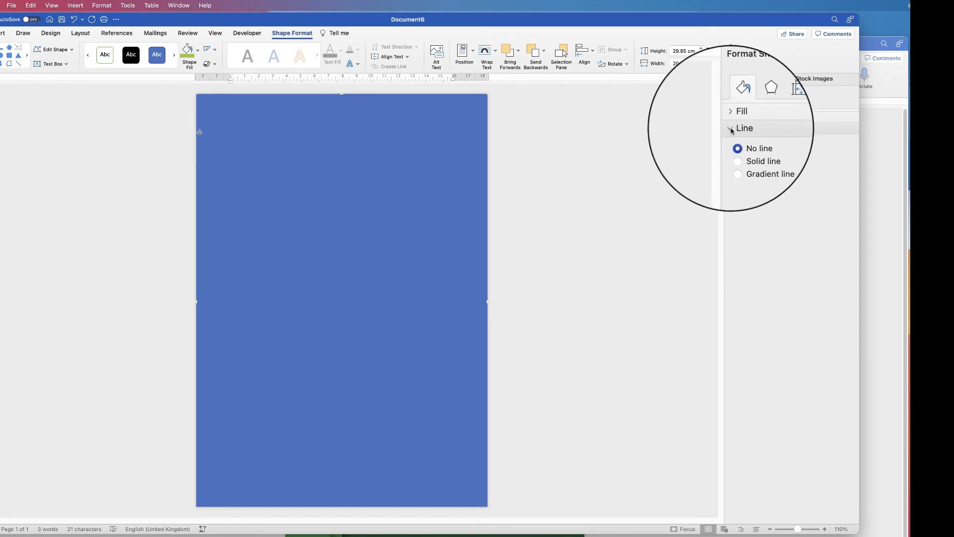
click(730, 129)
Step: Give the rectangle a gradient fill and shift its light green middle stop to the 64% position
click(731, 118)
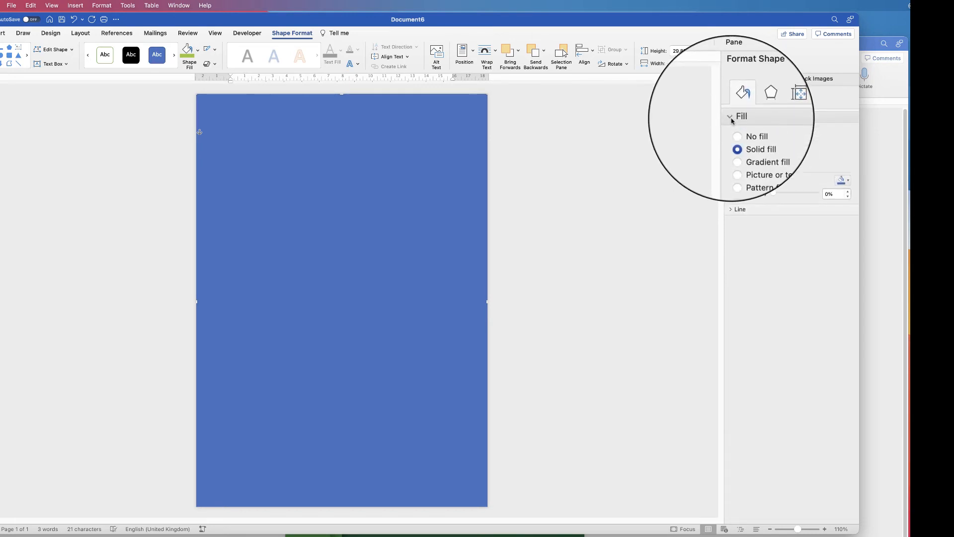
click(736, 148)
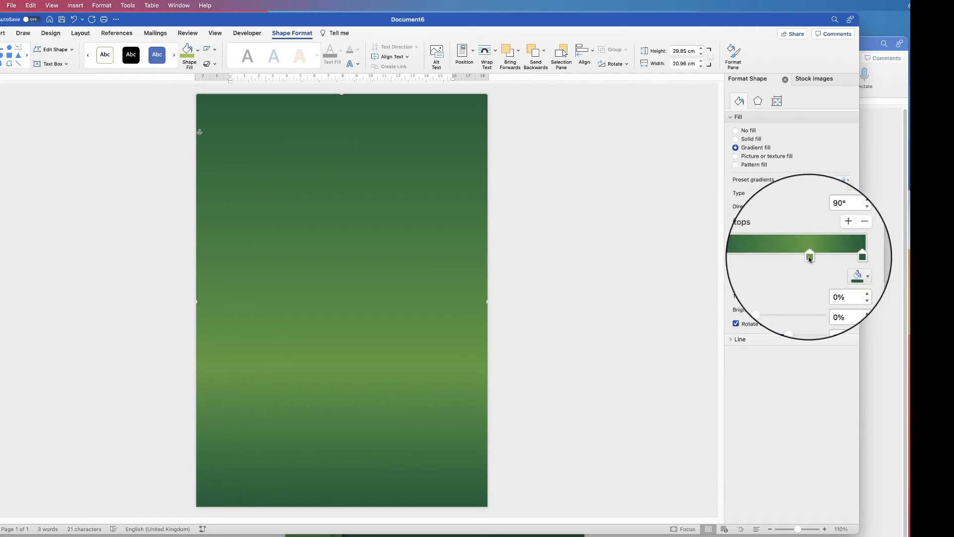
drag(811, 260, 808, 259)
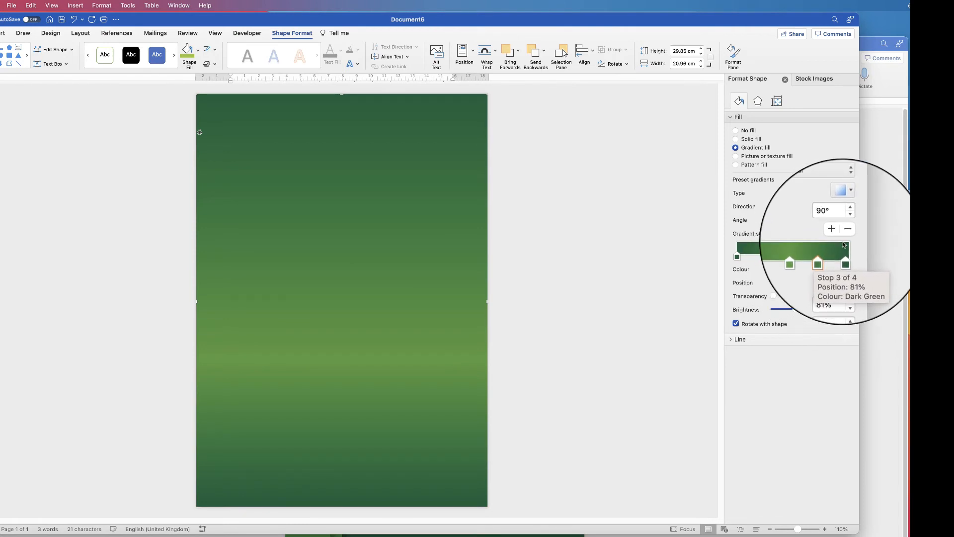
click(738, 256)
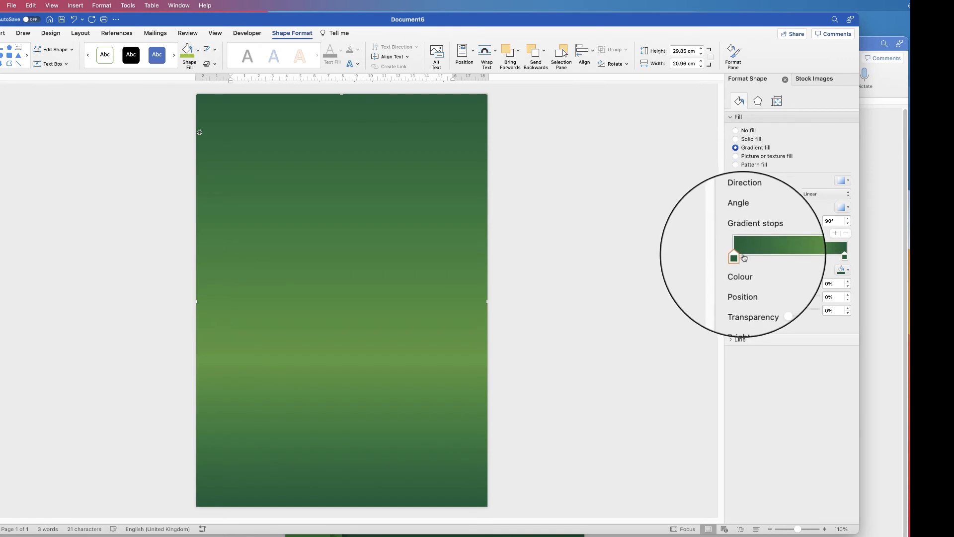
click(848, 270)
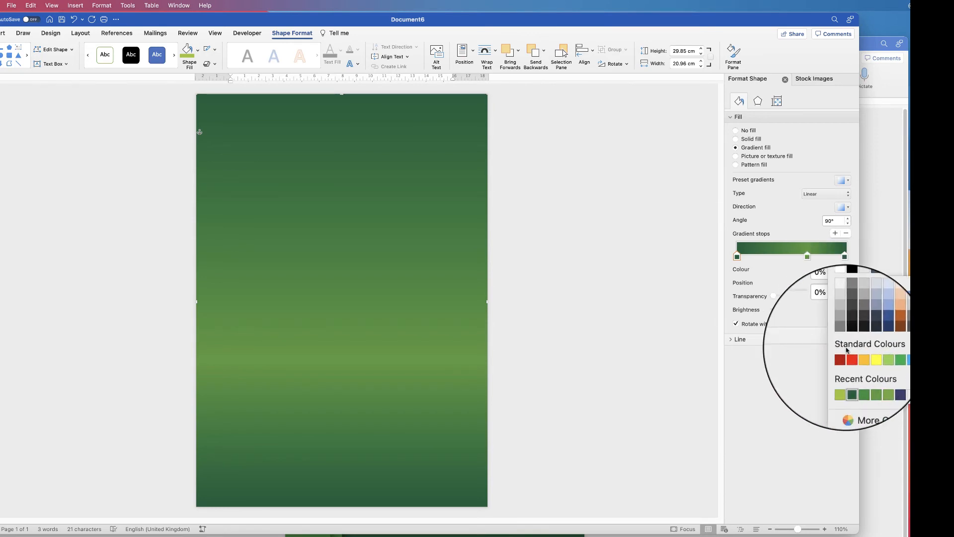
click(865, 398)
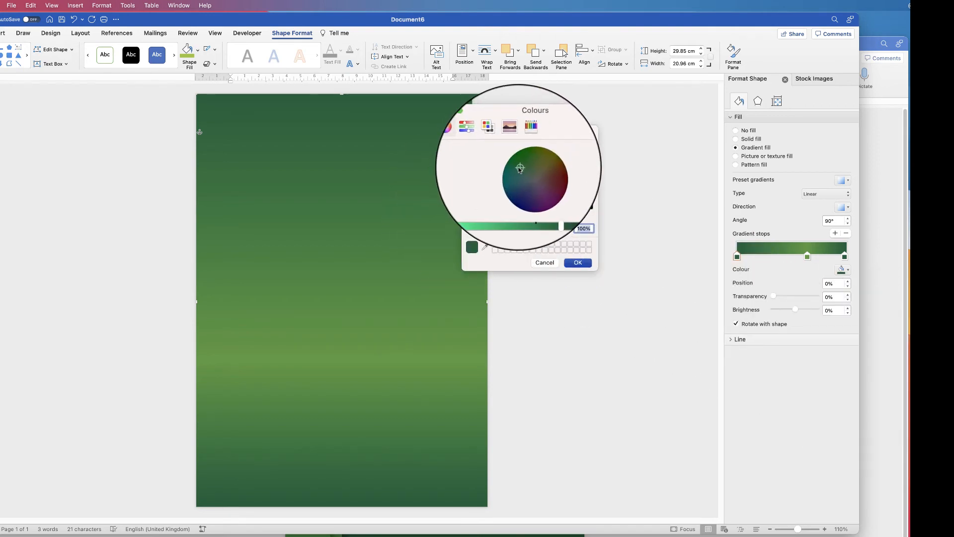
click(529, 189)
drag(529, 188, 492, 206)
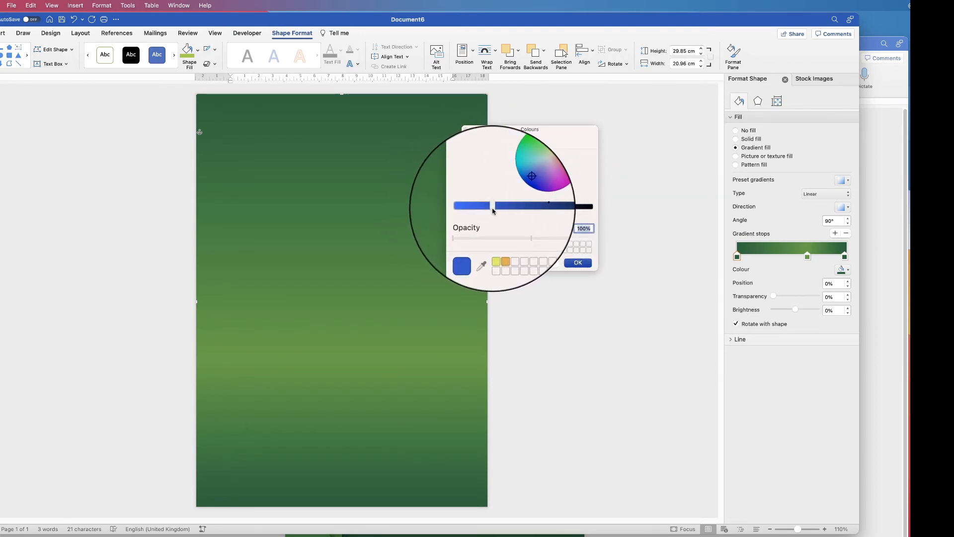
click(519, 189)
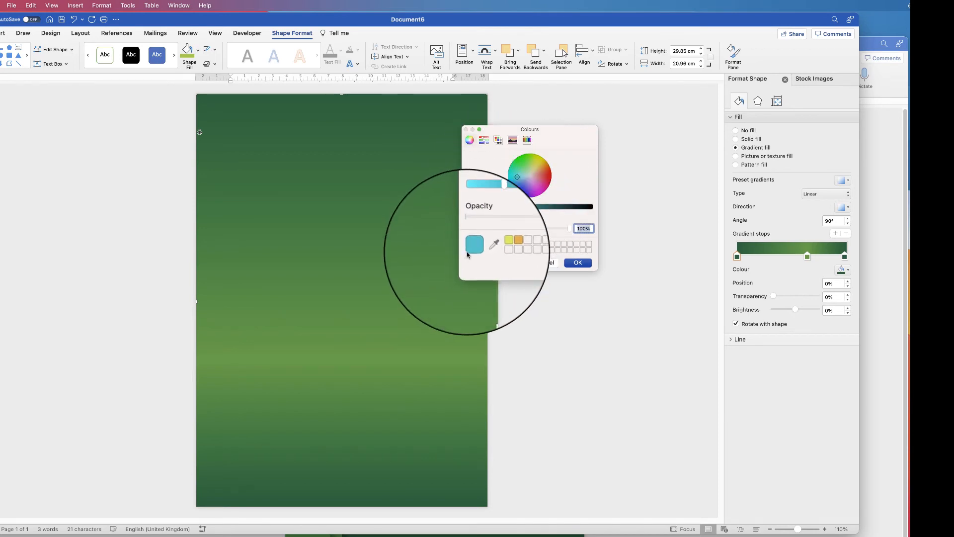
click(577, 262)
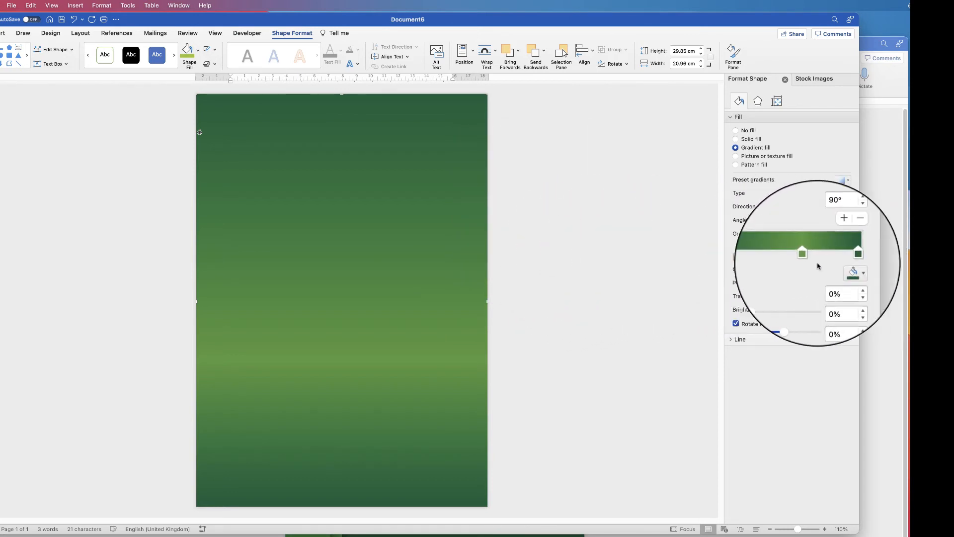
Step: Set the gradient's middle stop at 64% to the medium green, fourth among the recent colours
click(808, 258)
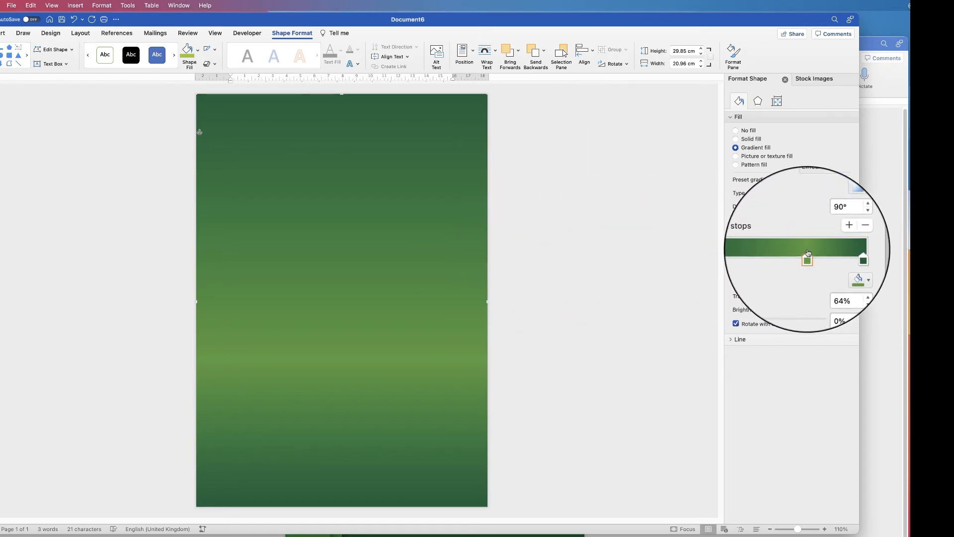
click(849, 270)
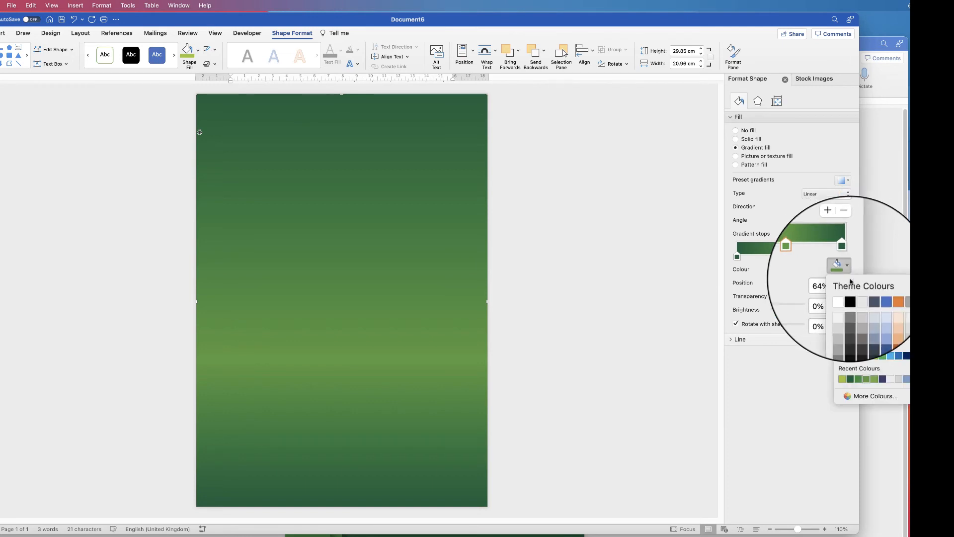
click(866, 381)
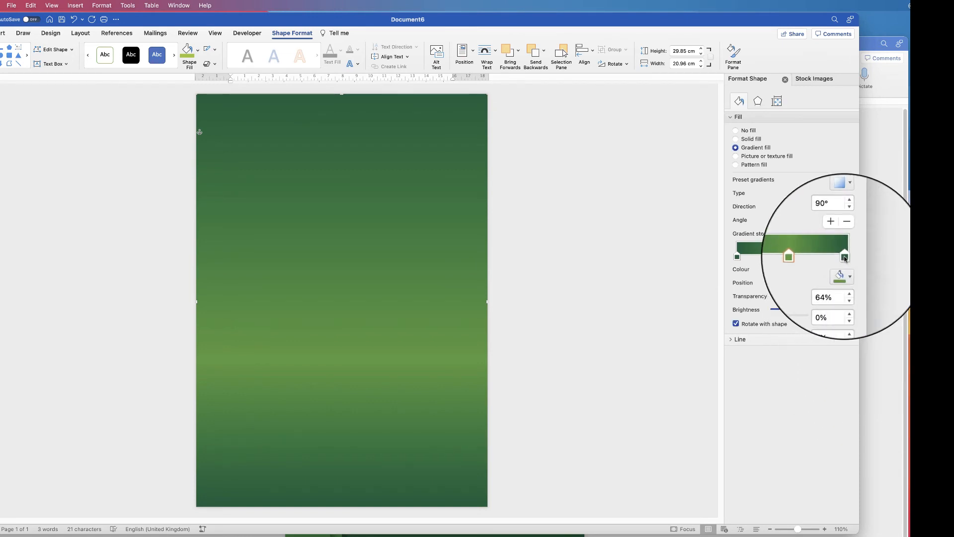
click(842, 270)
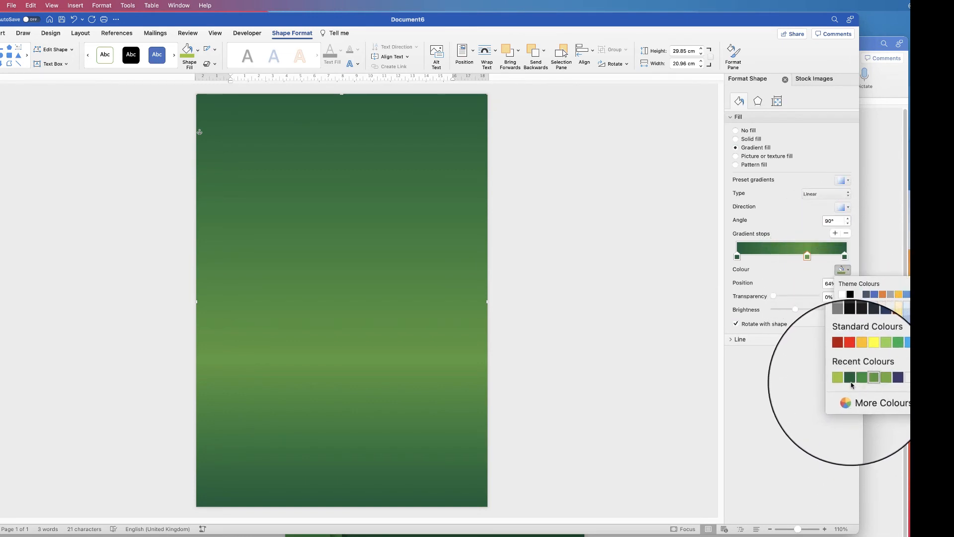
click(845, 259)
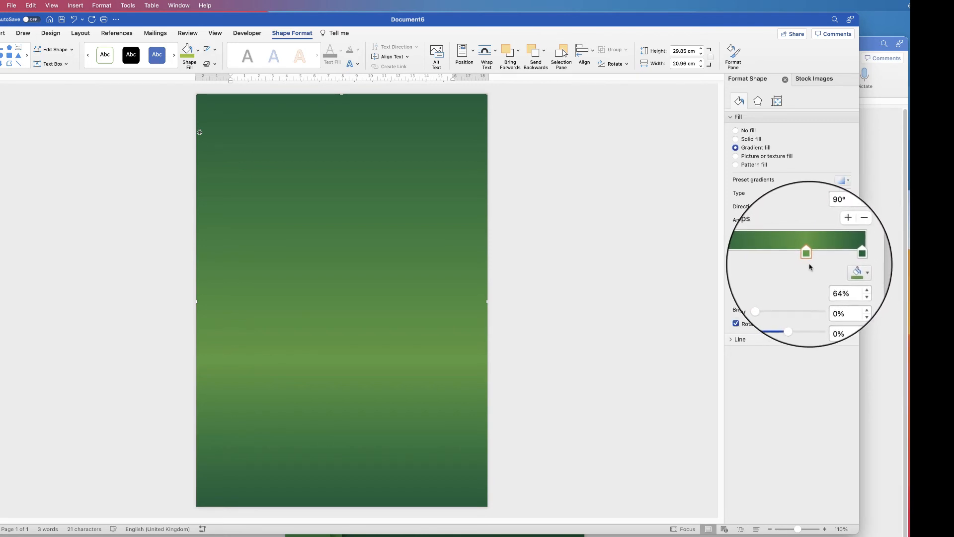
Step: Choose Linear as the rectangle's gradient type
click(822, 194)
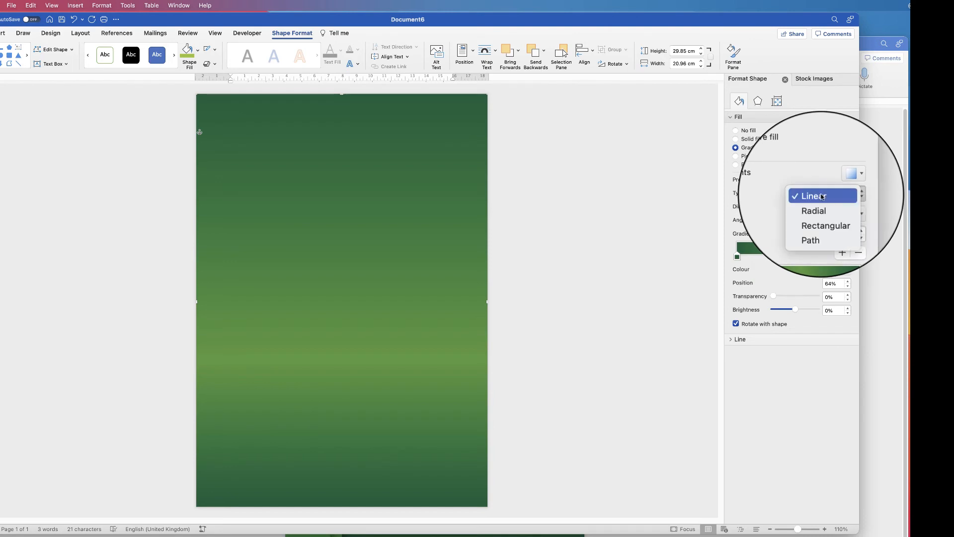
click(823, 197)
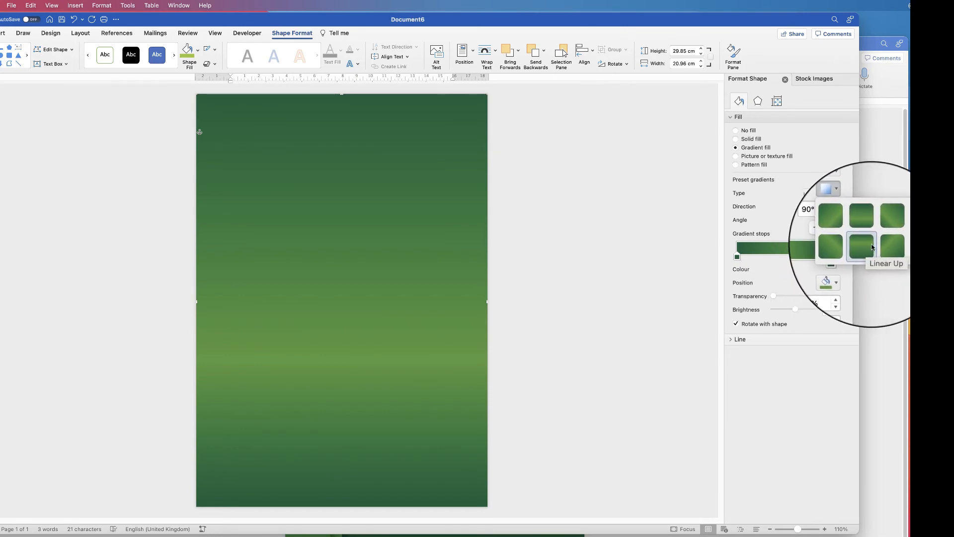
Step: Set the rectangle's linear gradient to a vertical 90° direction and shift its middle stop to the 66% position
click(859, 245)
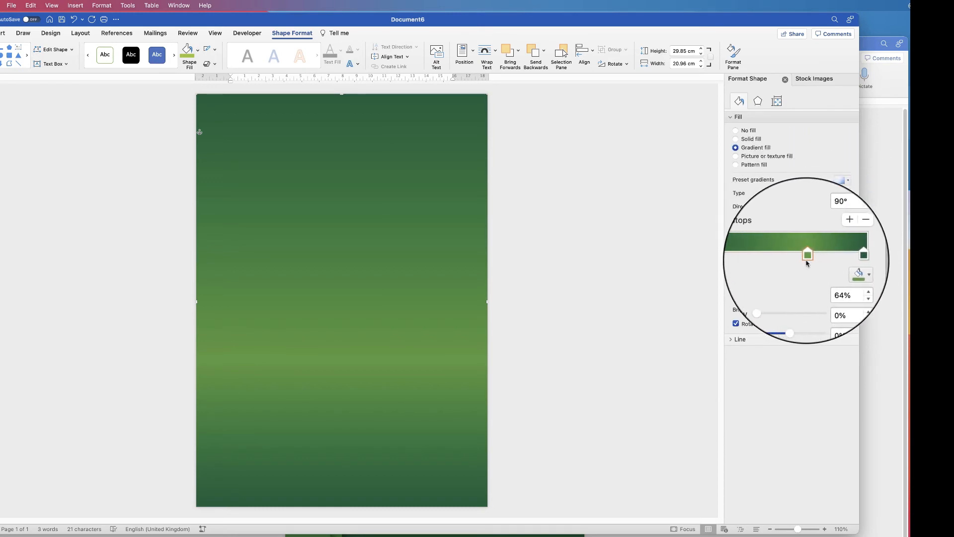
mouse_move(807, 259)
mouse_down()
mouse_move(789, 256)
mouse_move(819, 259)
mouse_move(801, 258)
mouse_move(810, 258)
mouse_up()
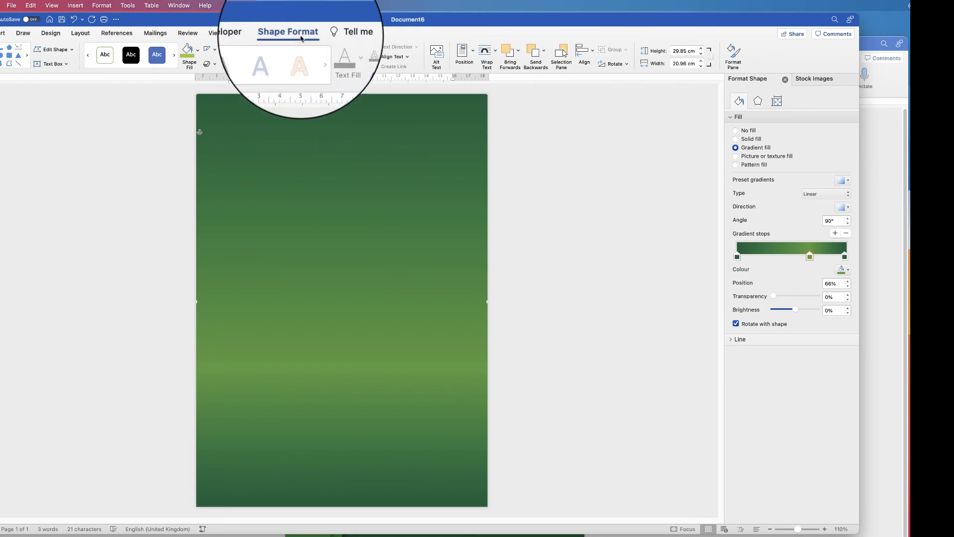
Step: Send the page-sized gradient rectangle to the back, behind the poster's text and graphics
click(544, 52)
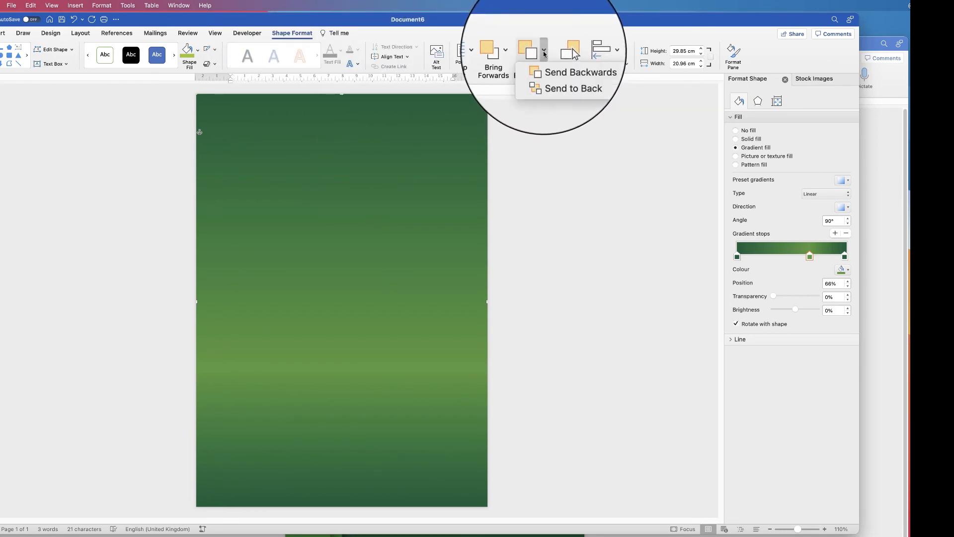
click(552, 77)
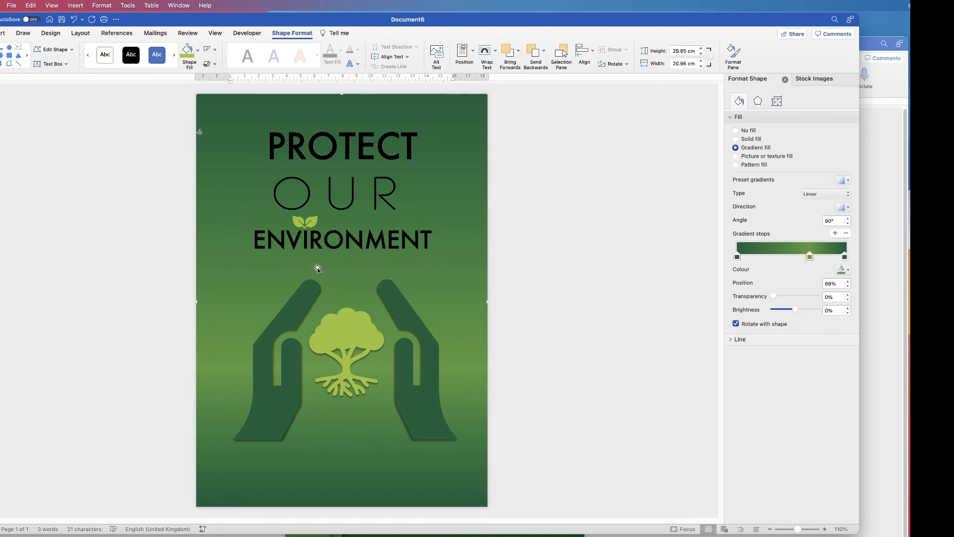
Step: Move the ENVIRONMENT text box slightly down, away from OUR, and change its font colour to white
click(373, 242)
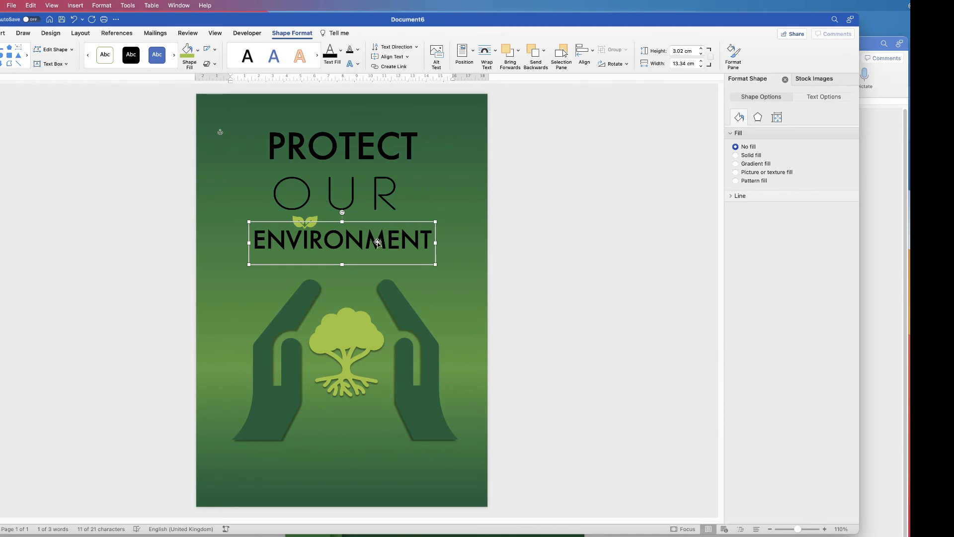
drag(377, 243, 378, 252)
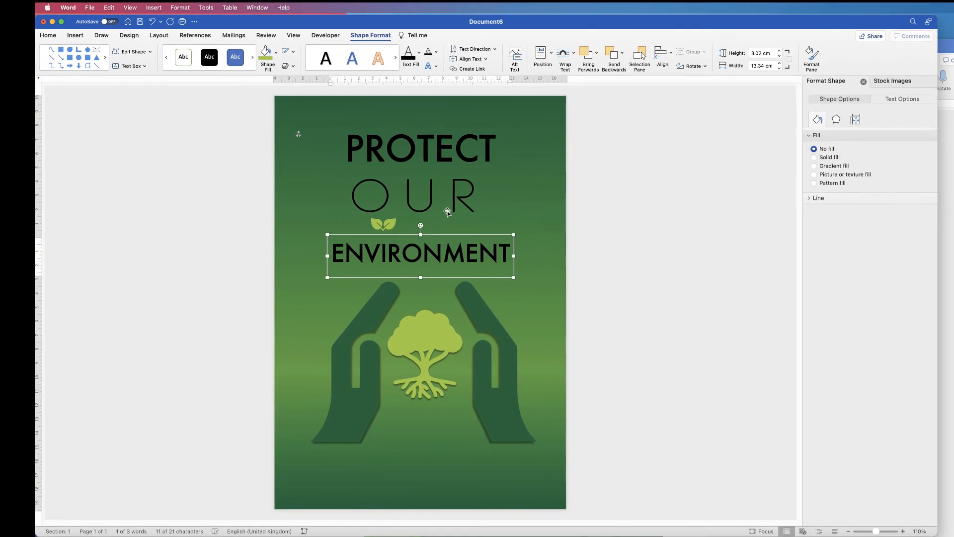
click(48, 35)
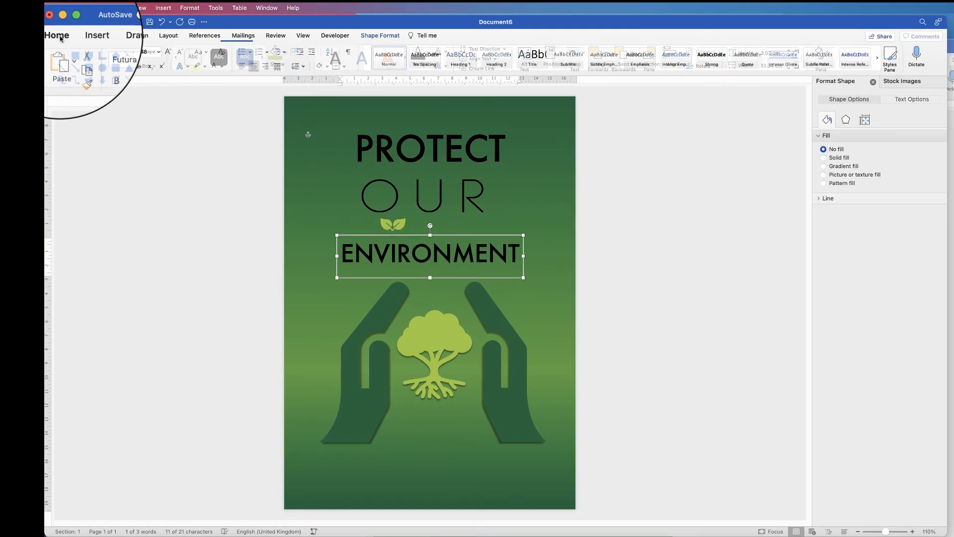
click(219, 69)
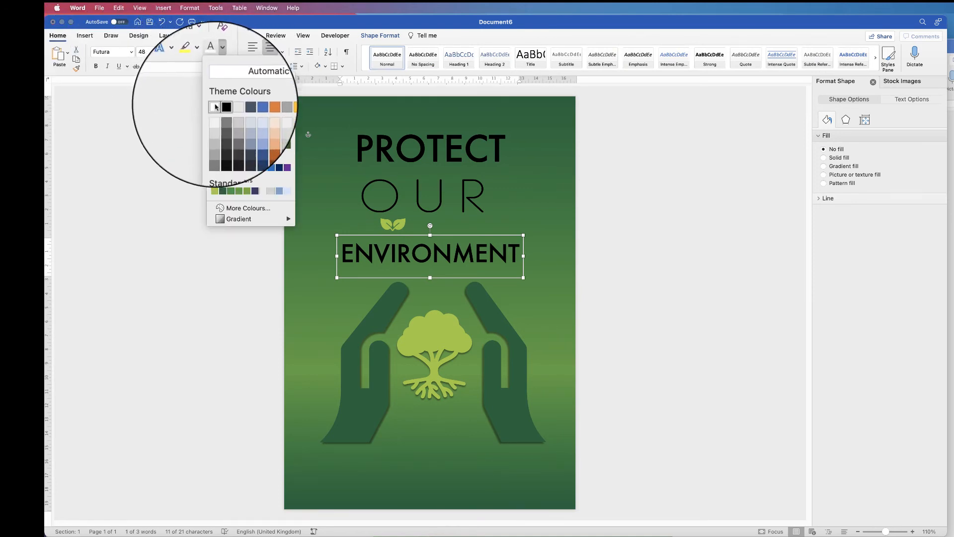
click(215, 106)
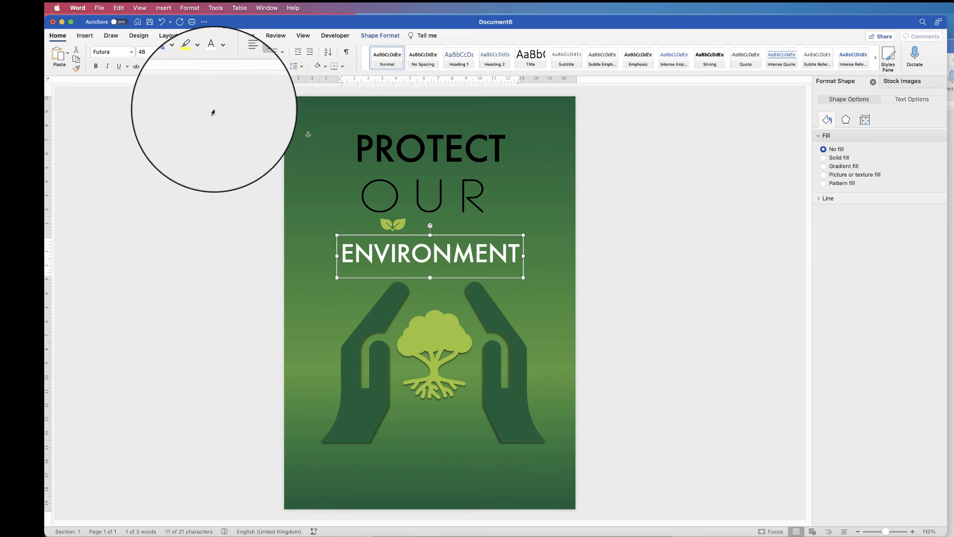
Step: Change the font colour of the words OUR and PROTECT to white
click(427, 186)
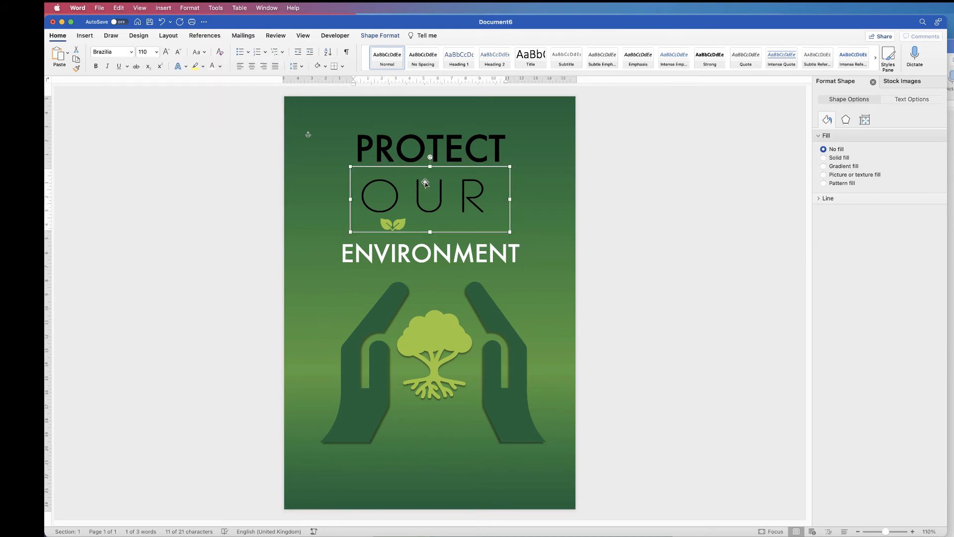
click(213, 68)
click(390, 151)
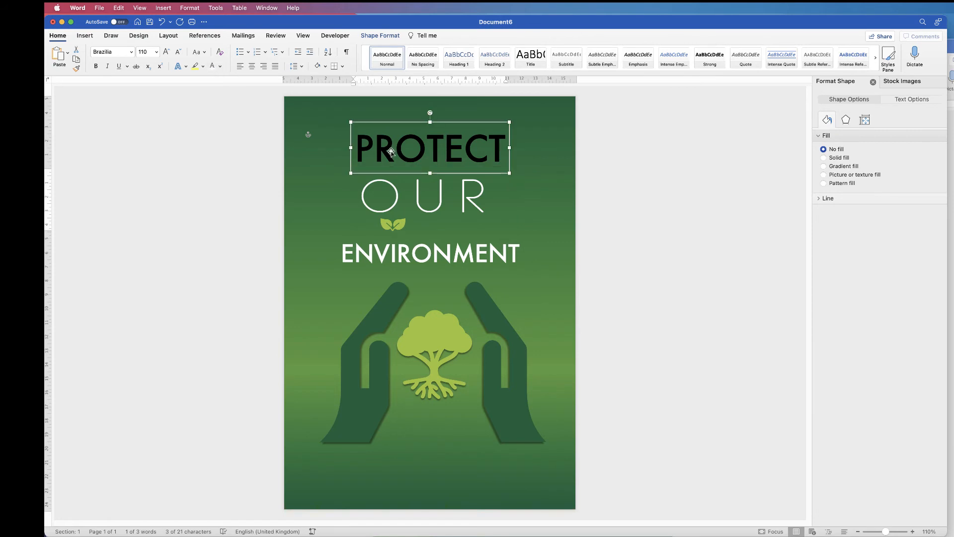
click(213, 68)
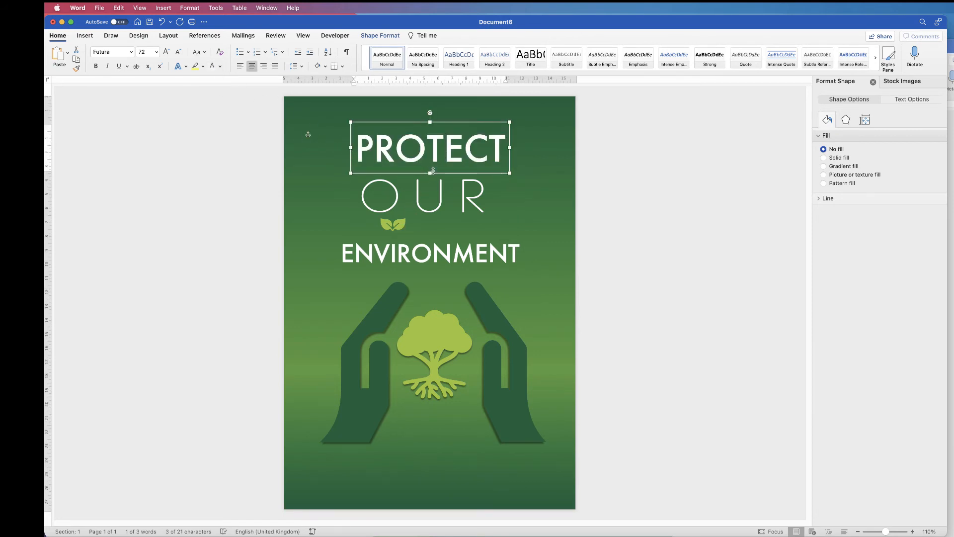
Step: Move the PROTECT text box down until the word sits just above OUR
drag(428, 174, 428, 185)
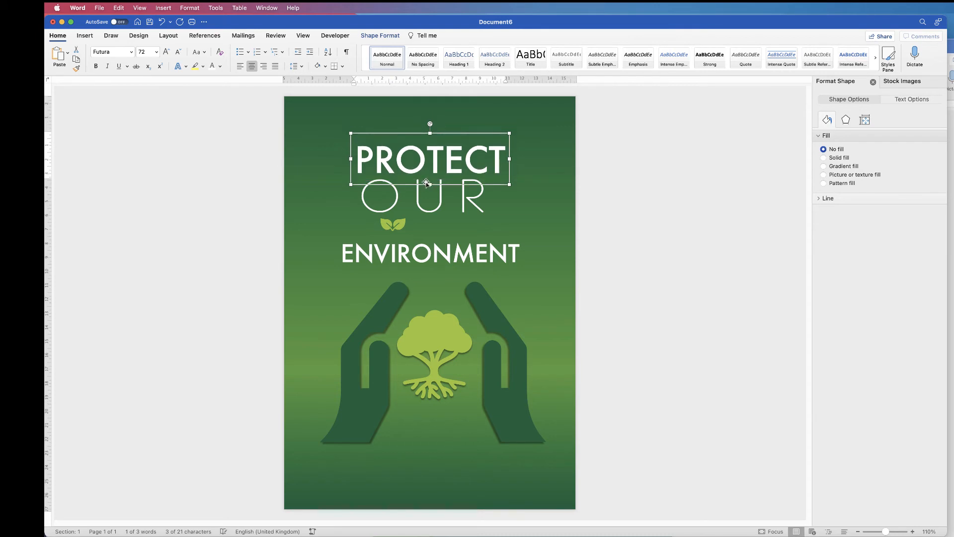
key(Down)
Step: Align the OUR and PROTECT text boxes horizontally to the centre, relative to the margins
click(434, 209)
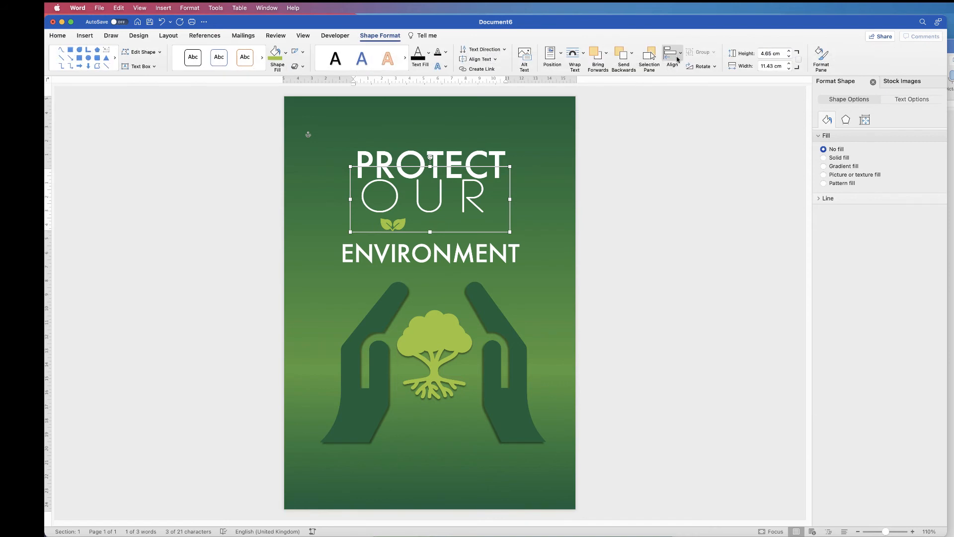
click(679, 53)
click(687, 90)
click(486, 151)
click(682, 52)
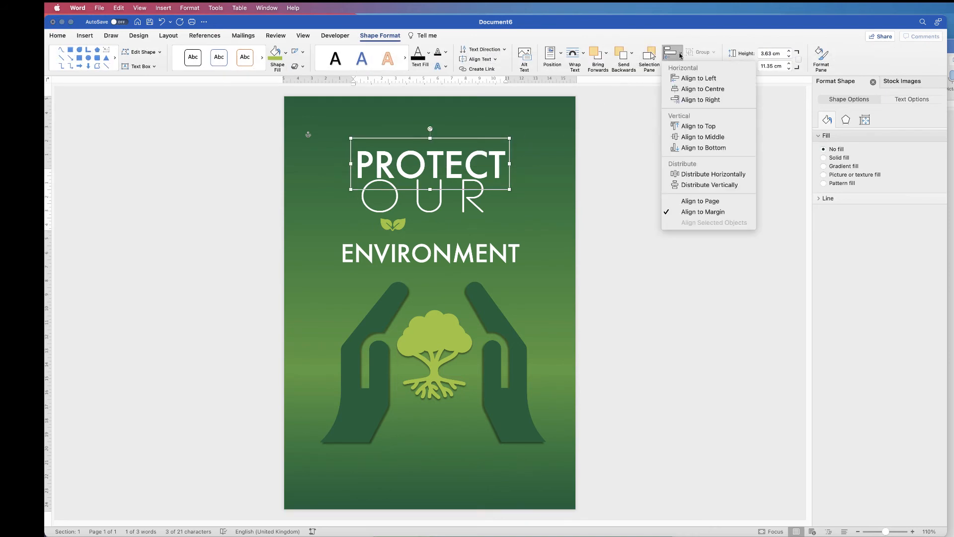
click(696, 90)
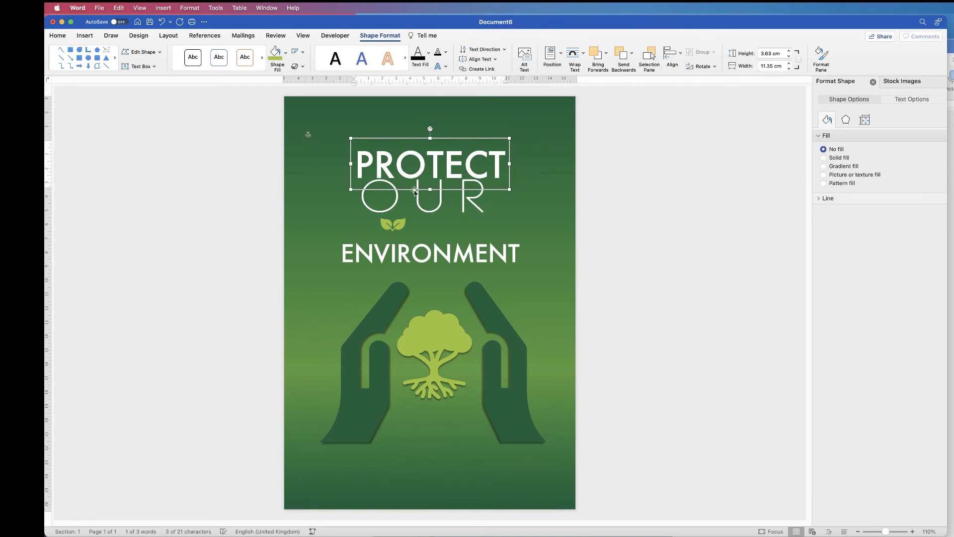
Step: Nudge the OUR text box slightly to the right so its letters look centred beneath PROTECT
click(437, 211)
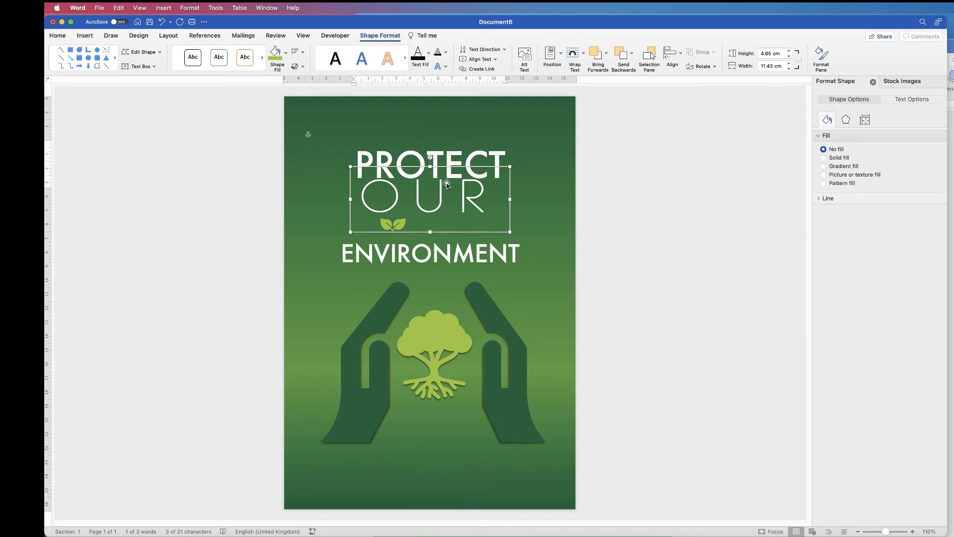
key(Right)
key(Right)
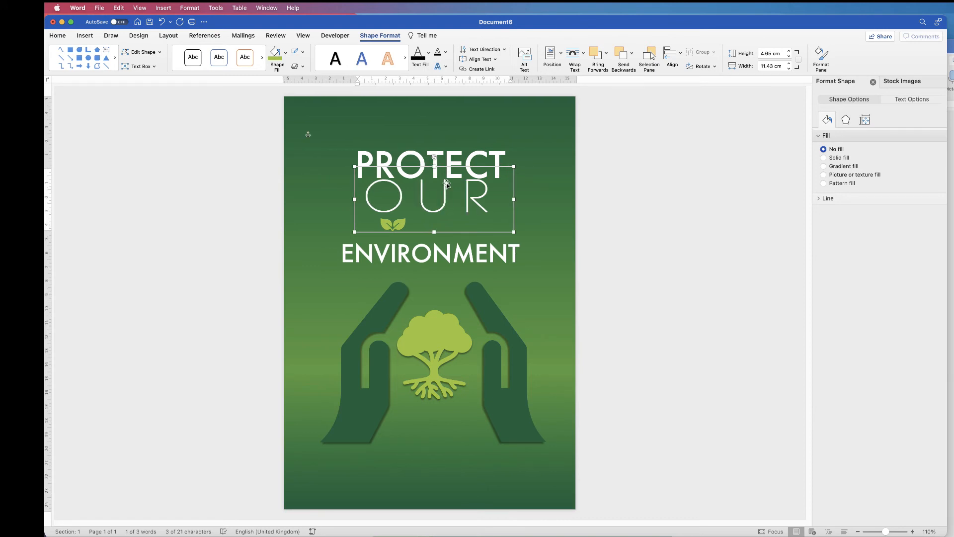
key(Right)
key(Right)
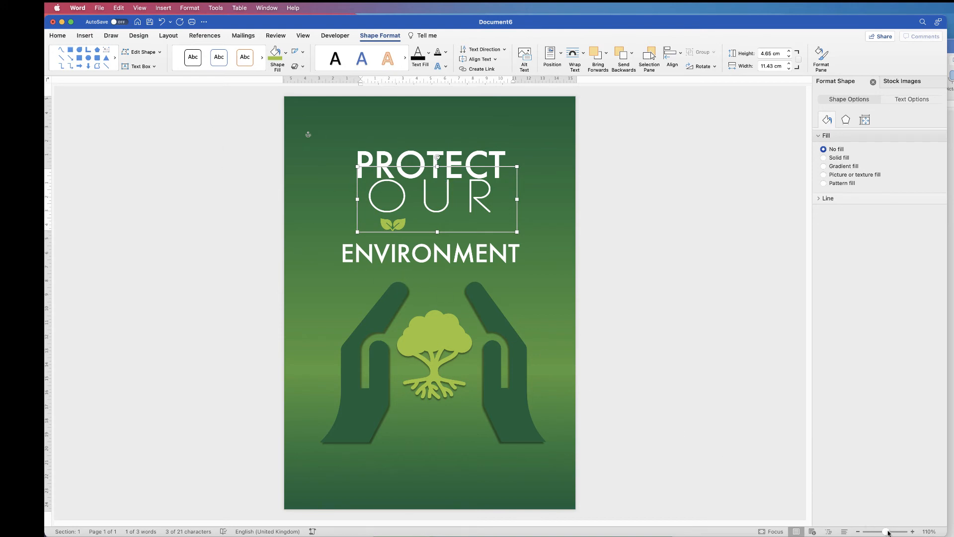
Step: Move the two leaves down so their stems meet on top of the letter I in ENVIRONMENT
drag(887, 532, 904, 528)
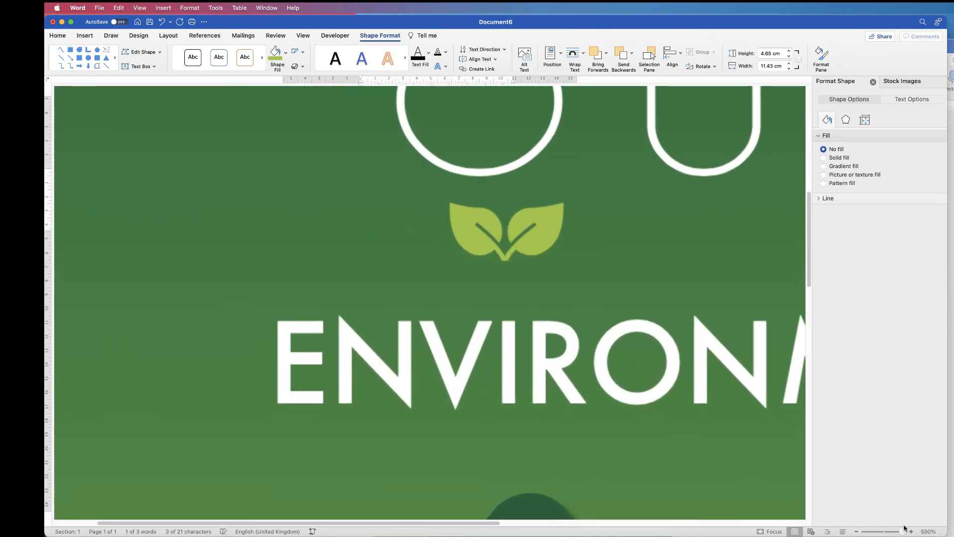
scroll(528, 234, up, 5)
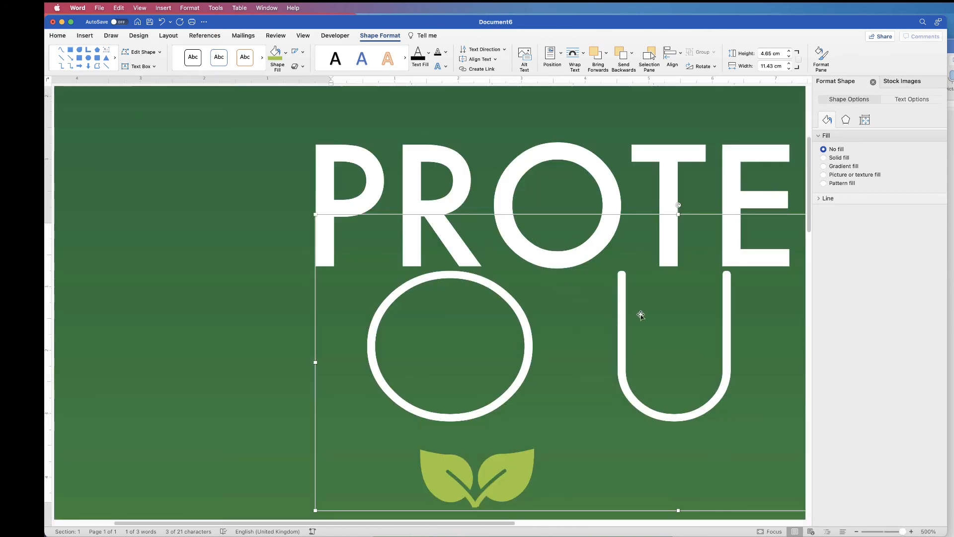
scroll(807, 232, down, 4)
drag(508, 271, 510, 335)
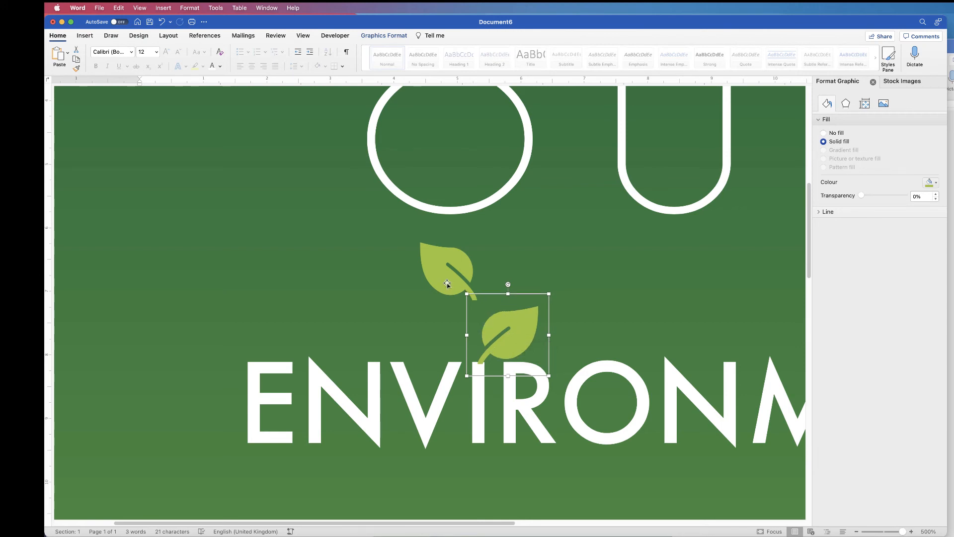
drag(447, 284, 447, 344)
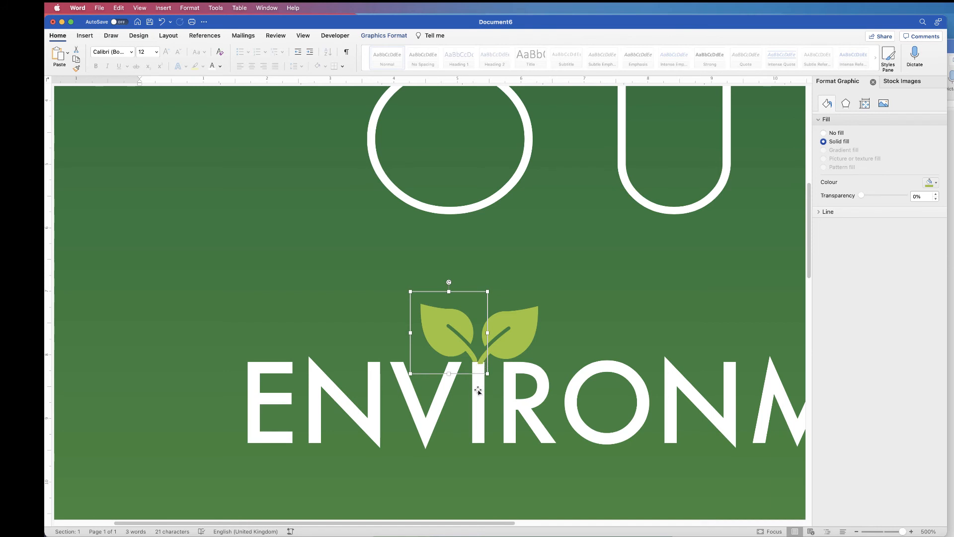
click(512, 338)
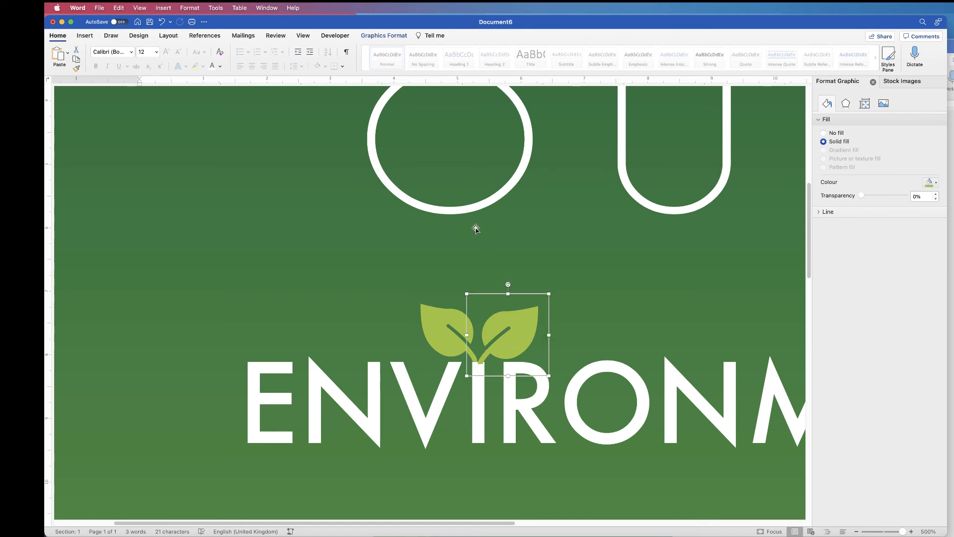
click(384, 35)
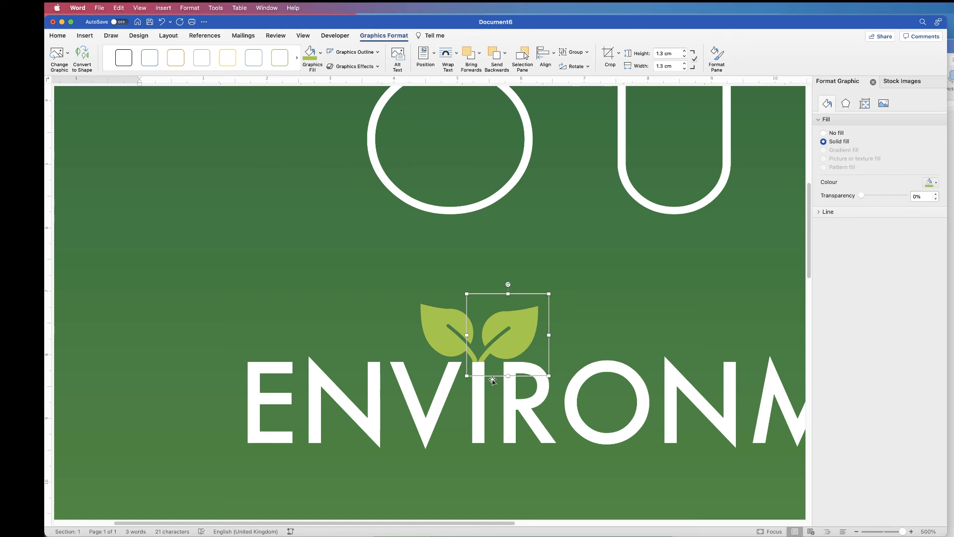
drag(902, 532, 883, 532)
Step: Shift the PROTECT text box slightly up to leave a small gap above OUR
click(441, 187)
drag(441, 187, 441, 185)
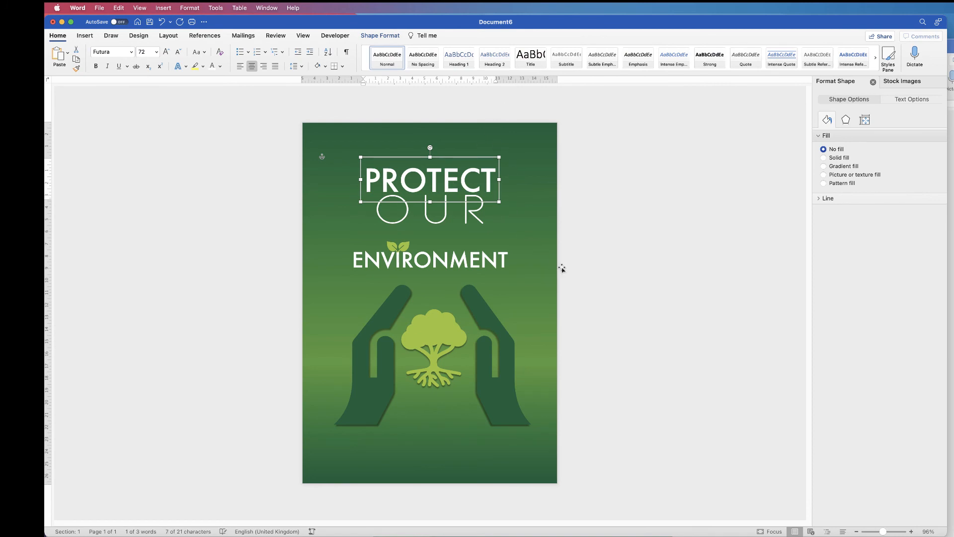
Step: Draw a wavy Curve shape looping around the title and the tree, about 20 cm high and 16.6 cm wide
click(85, 35)
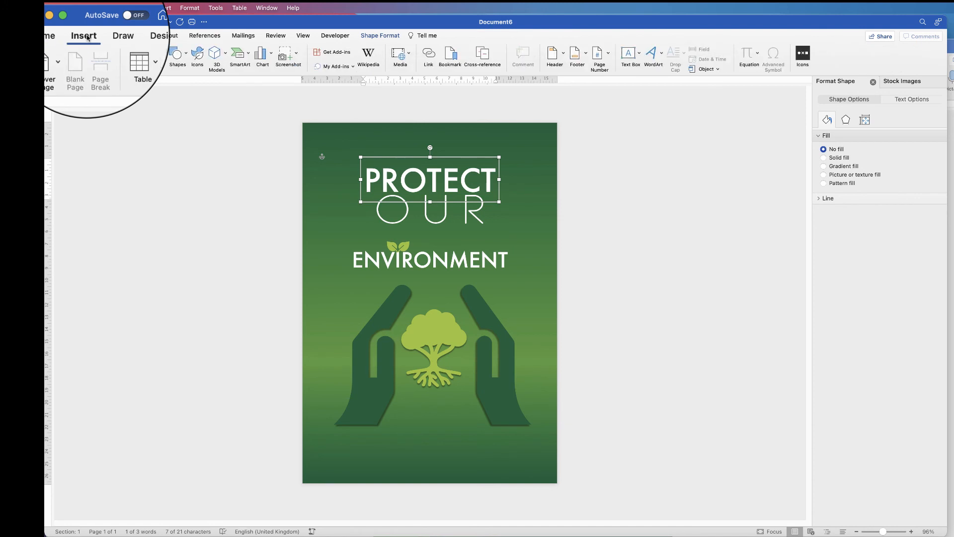
click(187, 54)
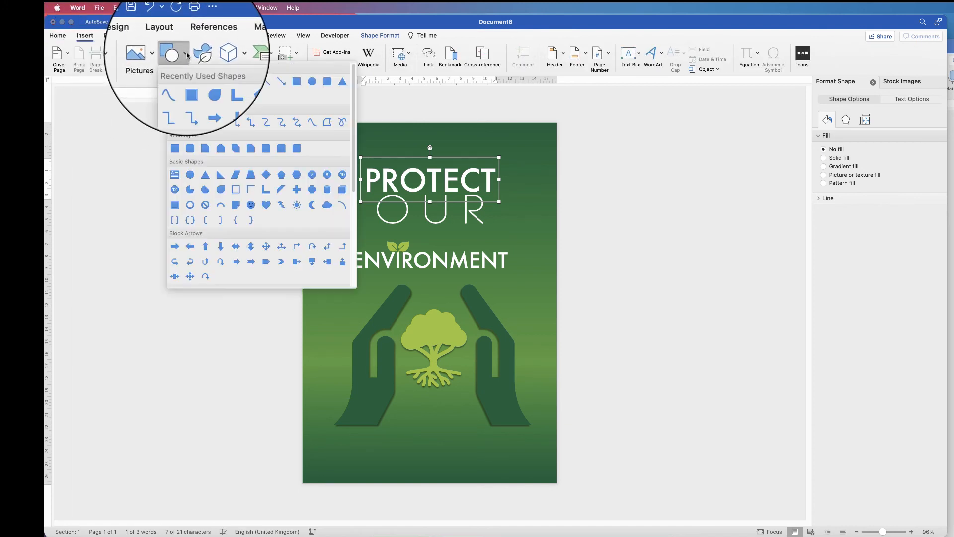
click(311, 124)
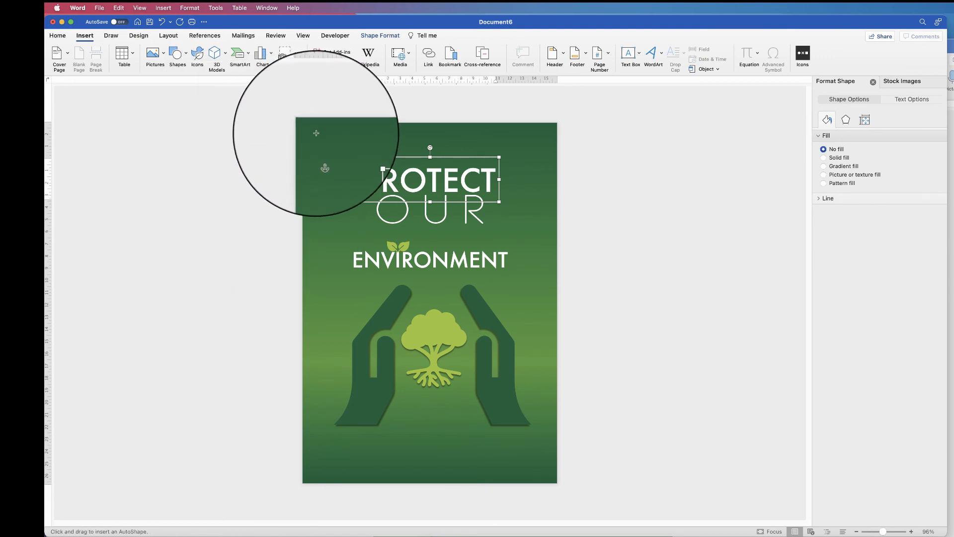
click(328, 197)
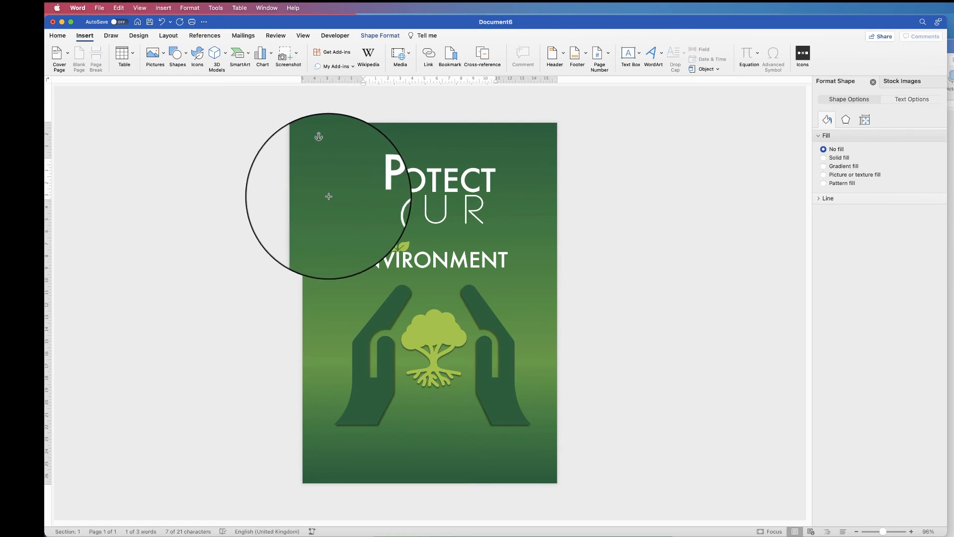
click(364, 255)
click(344, 299)
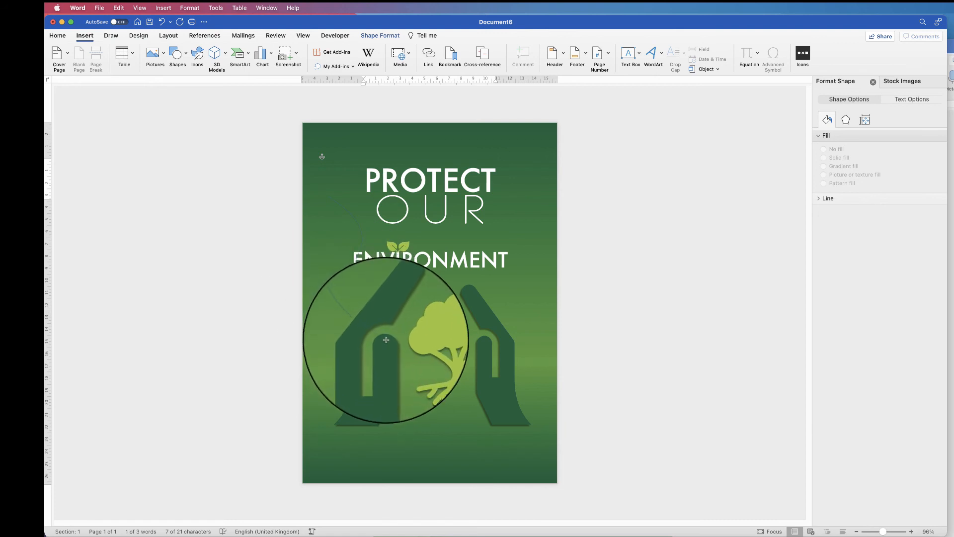
click(399, 341)
click(399, 395)
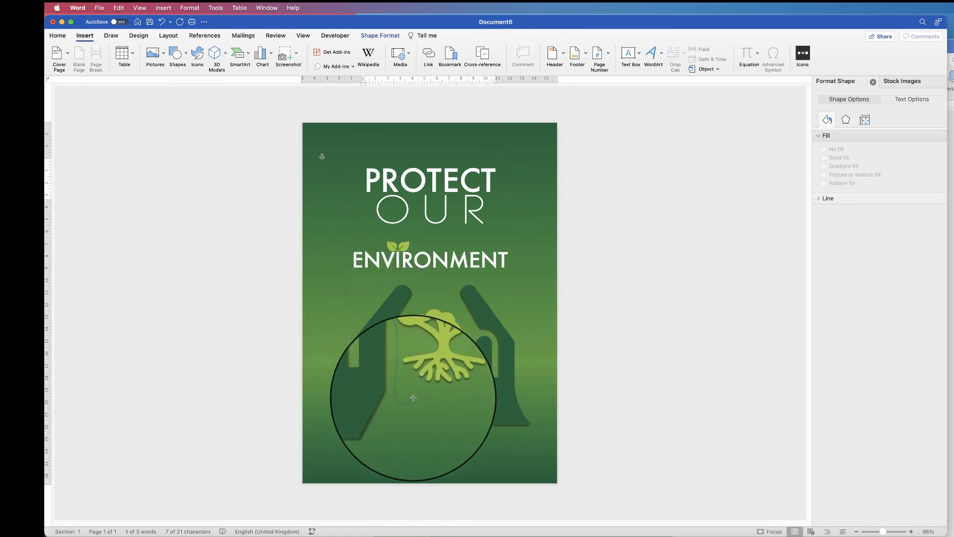
click(514, 288)
click(413, 172)
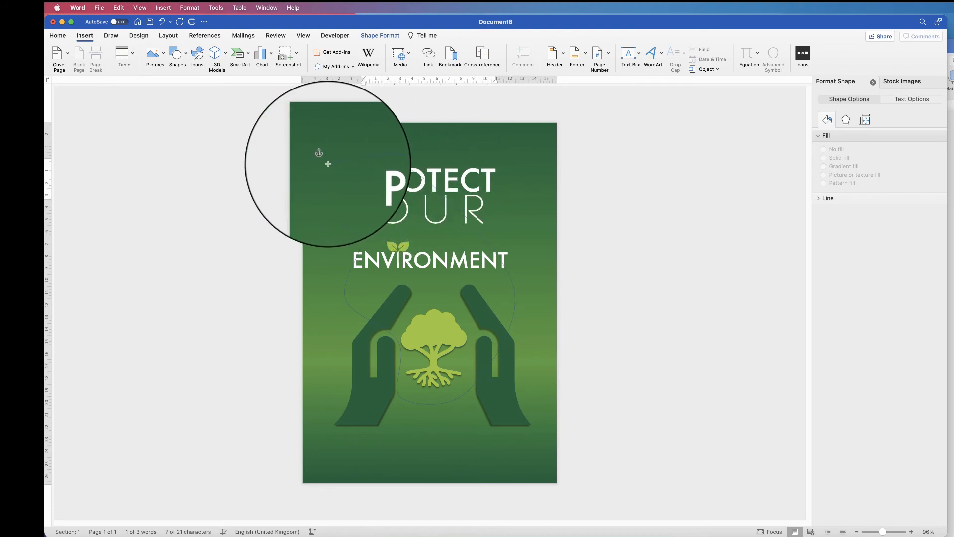
click(320, 168)
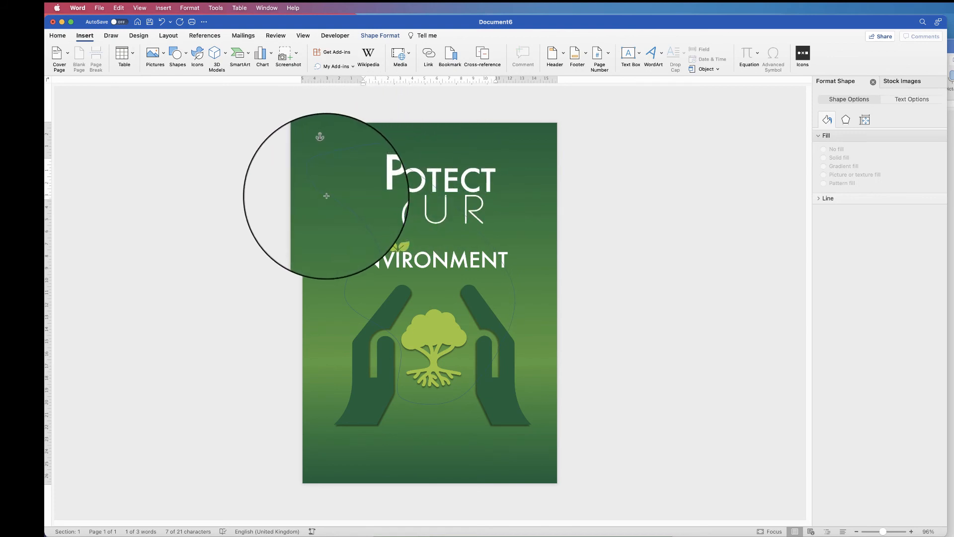
double_click(328, 199)
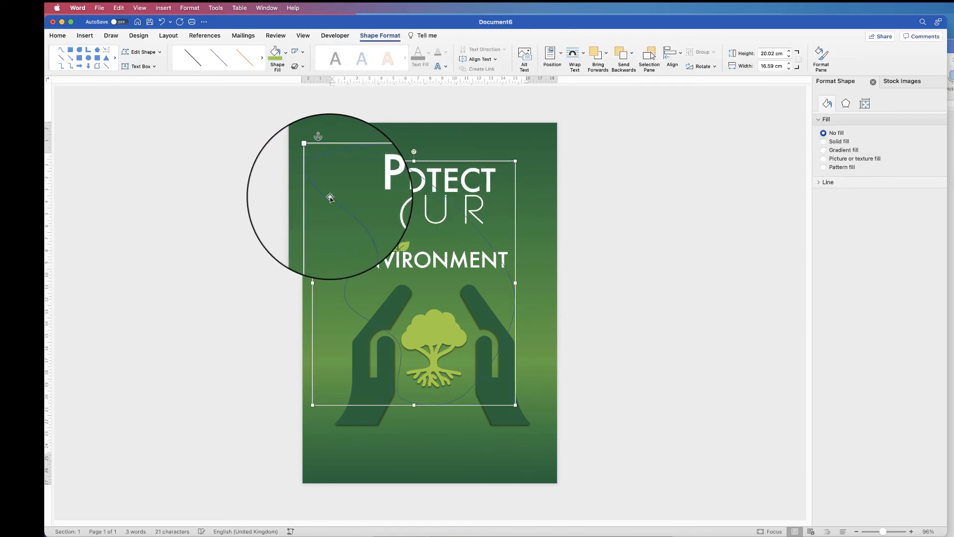
Step: Give the unfilled curve shape a white outline and move it slightly right and down over the title and tree
drag(462, 161, 473, 178)
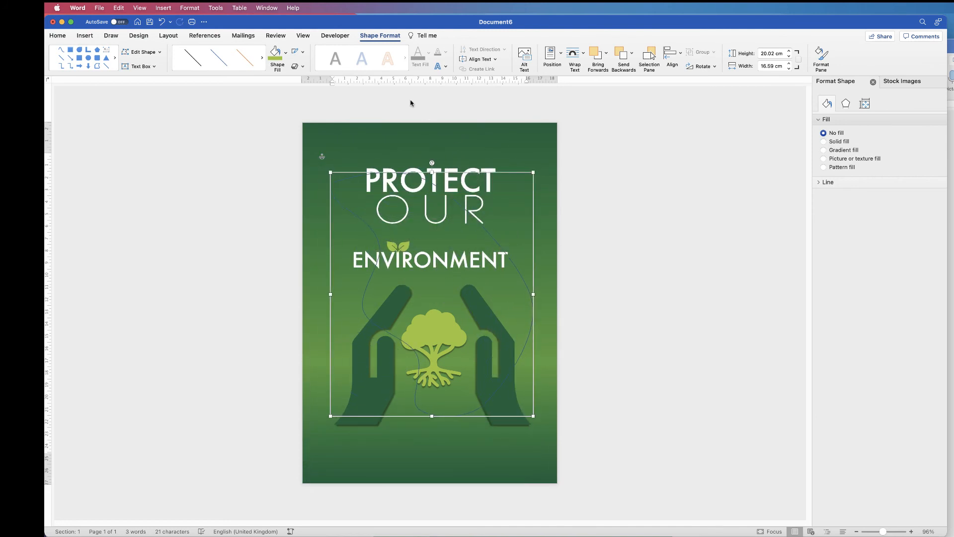
click(304, 53)
click(296, 94)
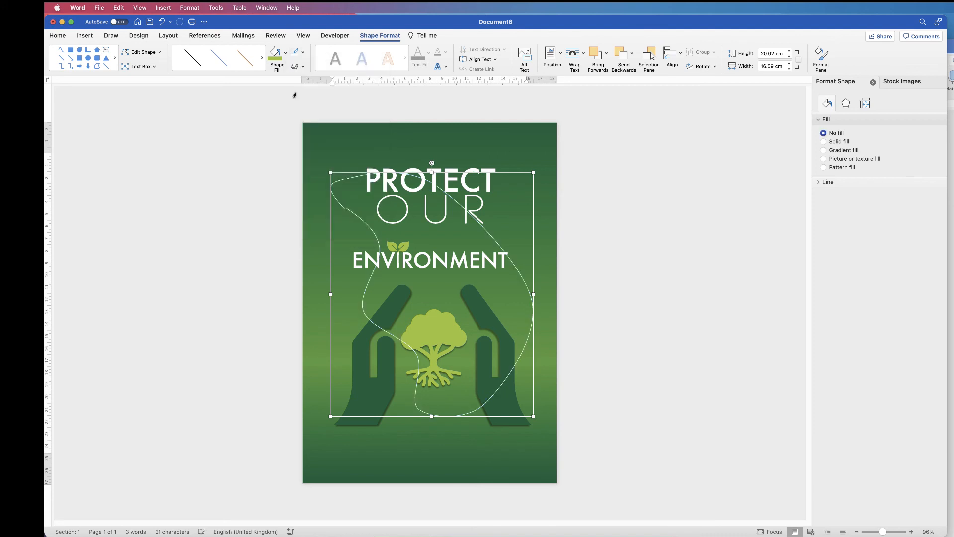
mouse_move(491, 173)
mouse_down()
mouse_move(466, 192)
mouse_move(490, 173)
mouse_up()
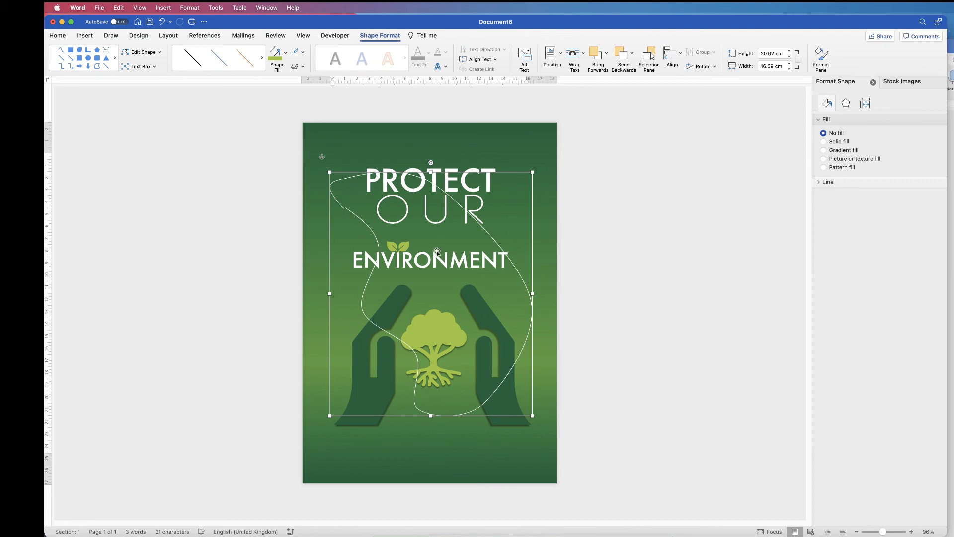
Step: Fill the curve shape with the medium green used recently and remove its outline
click(286, 52)
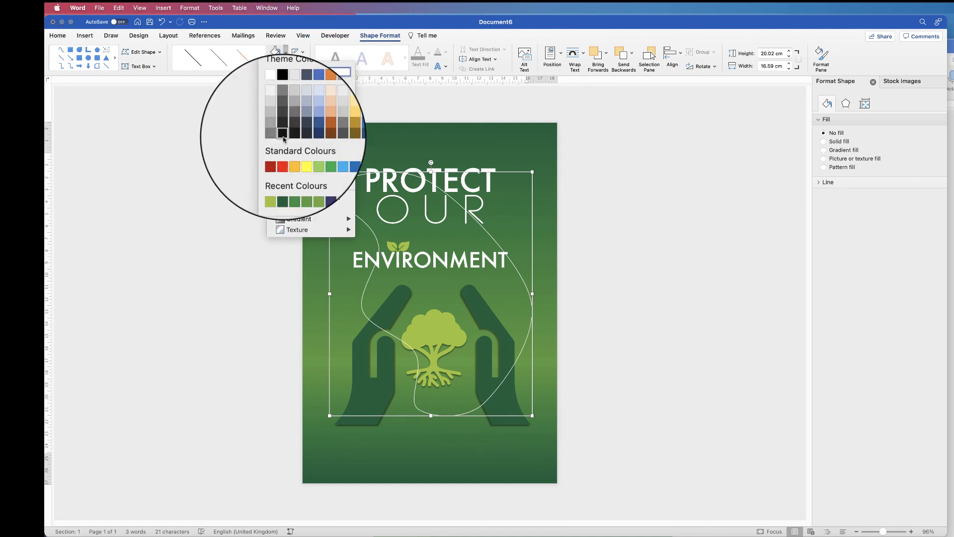
click(290, 184)
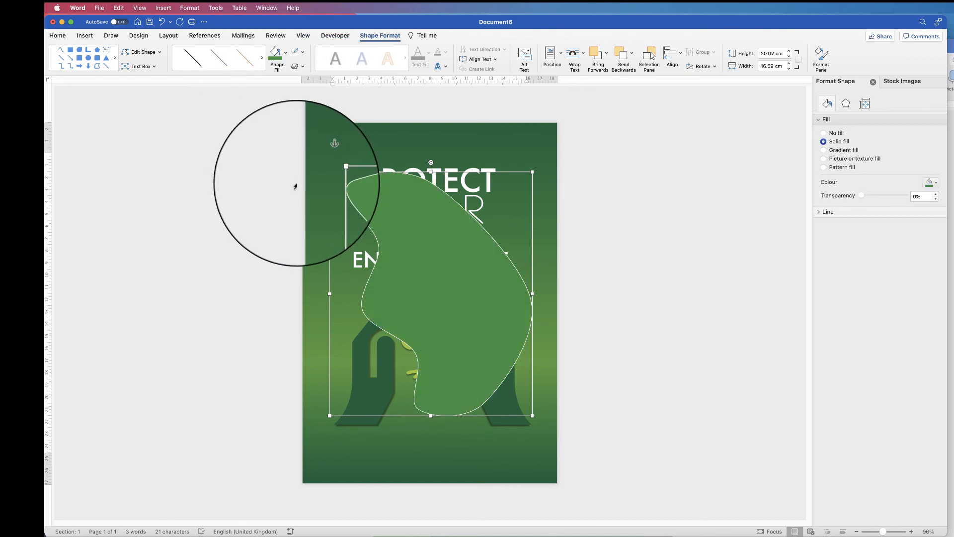
click(304, 54)
click(304, 76)
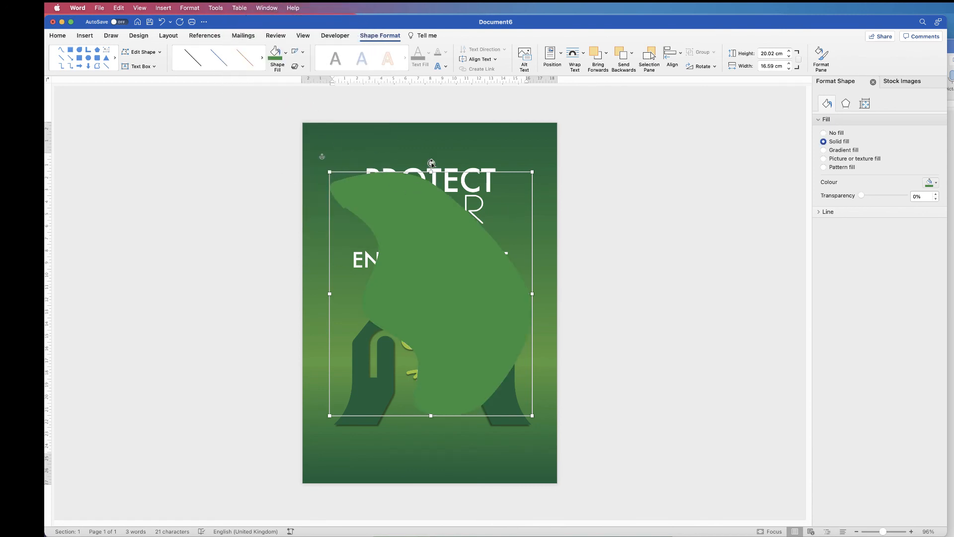
Step: Tilt the green shape slightly anticlockwise, stretch it to about 24.2 cm high and place it over the page's upper right corner
drag(431, 163, 402, 165)
drag(442, 303, 451, 216)
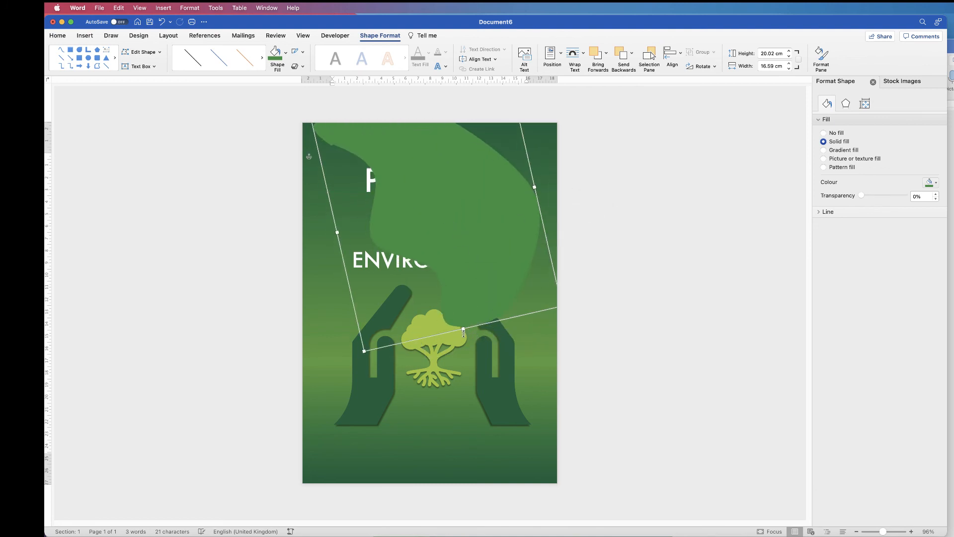
drag(464, 329, 478, 380)
drag(480, 302, 607, 260)
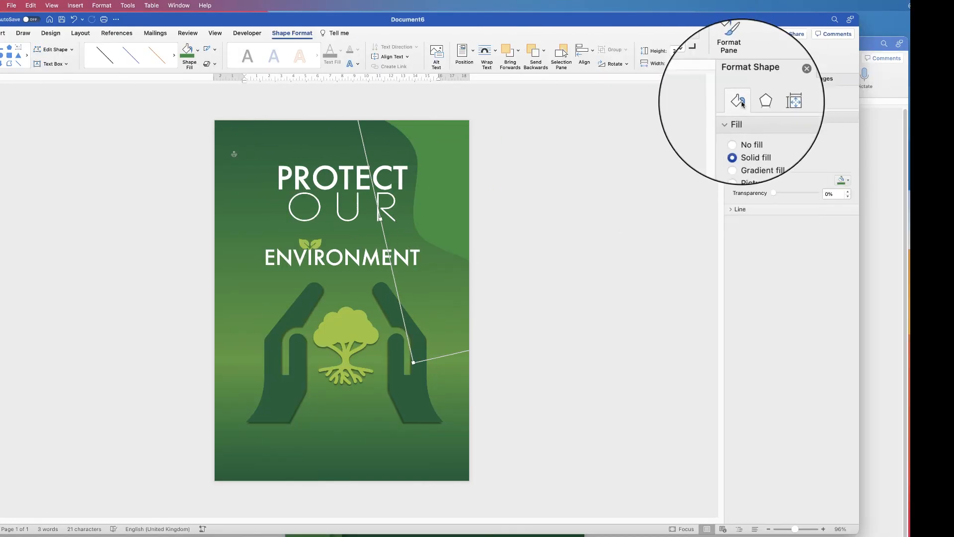
Step: Apply an outer shadow cast towards the lower left to the green corner shape and set its blur to 19 pt
click(759, 103)
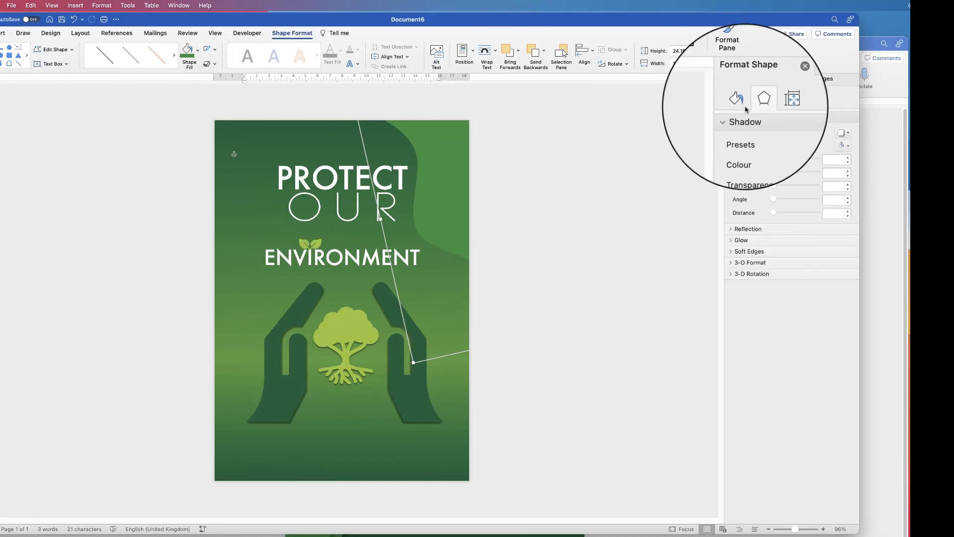
click(842, 133)
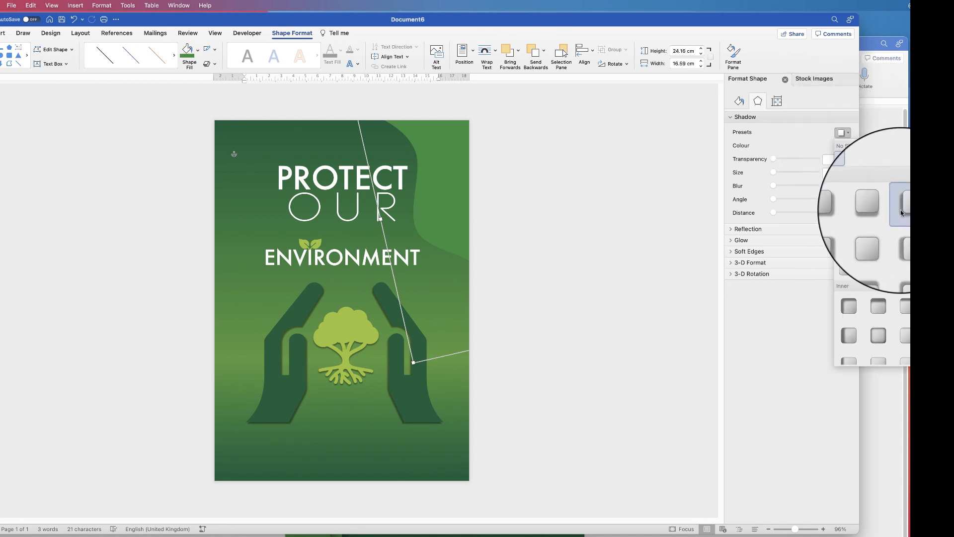
click(901, 195)
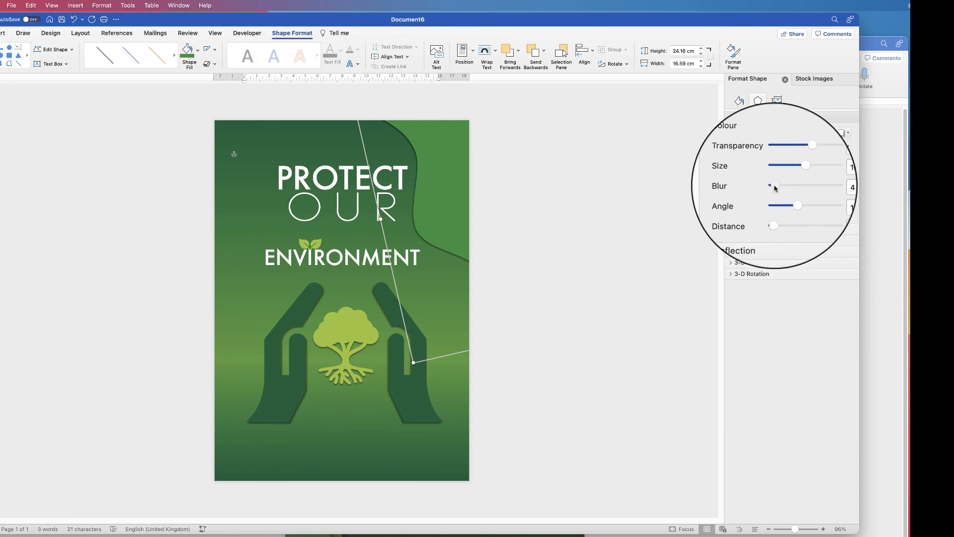
drag(774, 187, 806, 163)
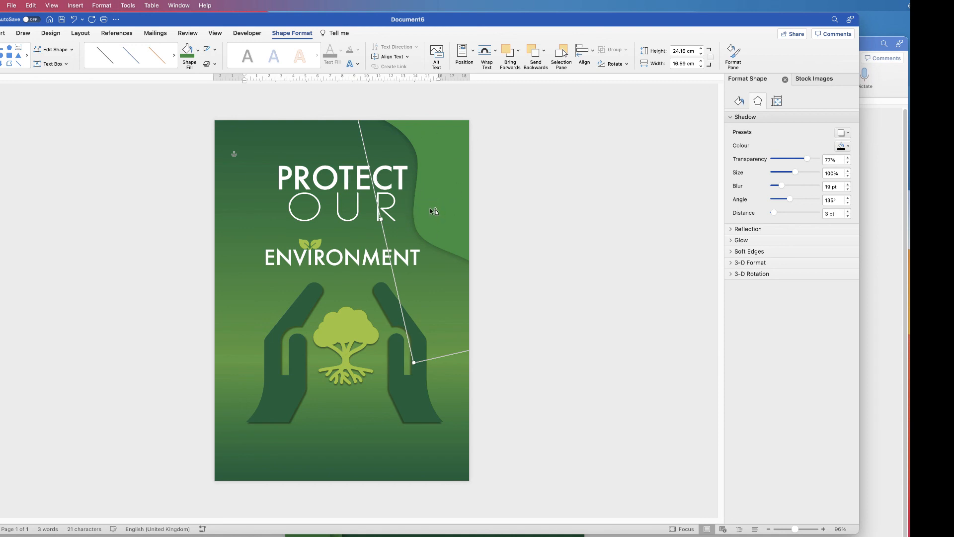
Step: Duplicate the green corner shape with a slight offset to the right so the two copies form a layered edge
drag(434, 210, 442, 207)
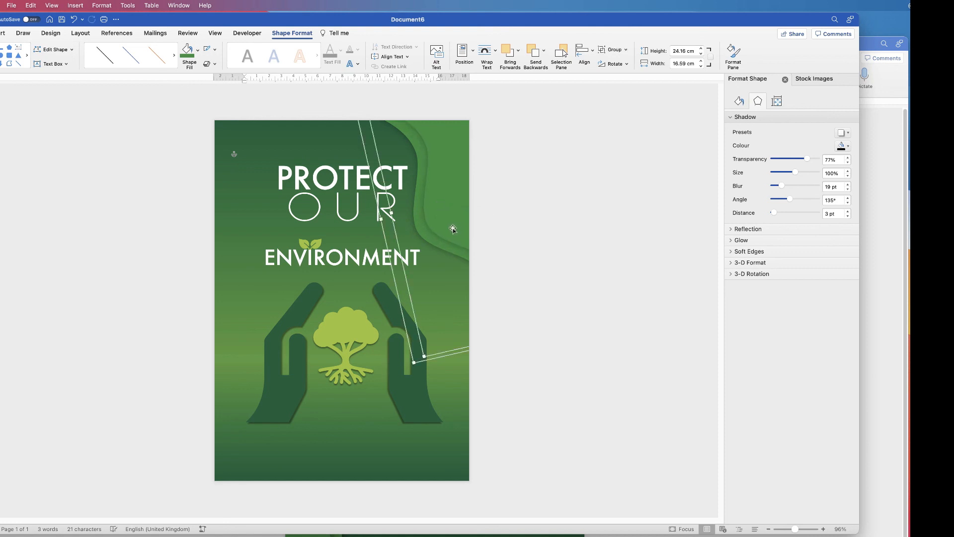
click(235, 222)
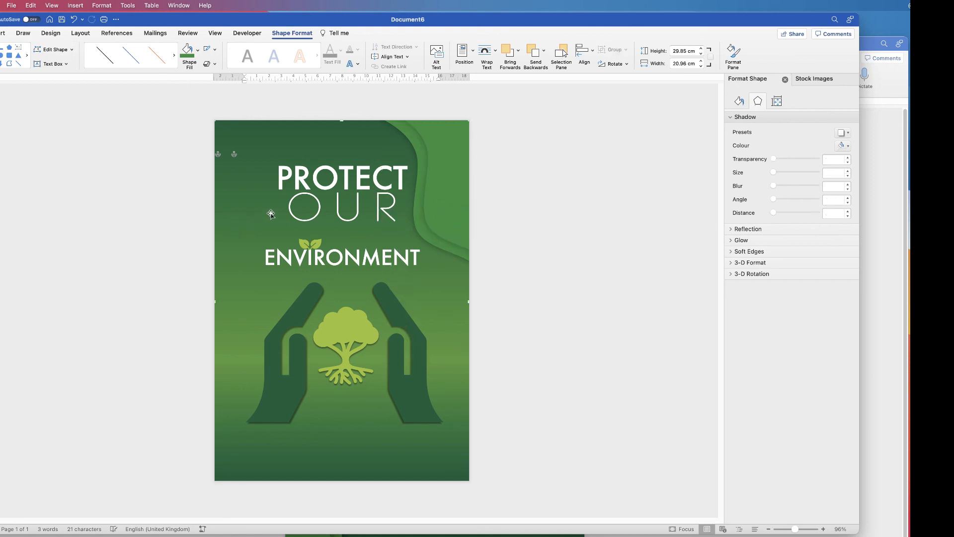
Step: Copy the green corner shape again, rotate the copy about half a turn and place it in the page's lower left corner
click(440, 194)
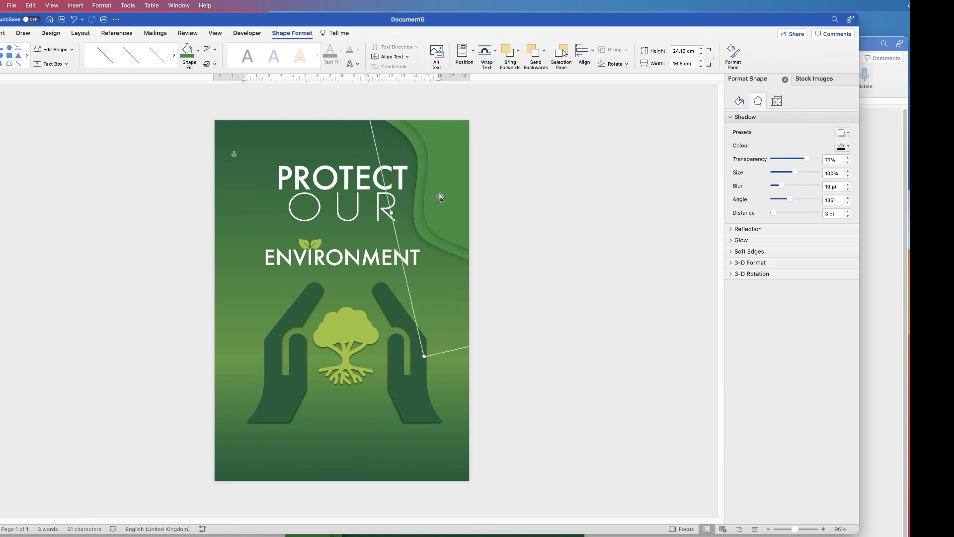
drag(447, 198, 281, 379)
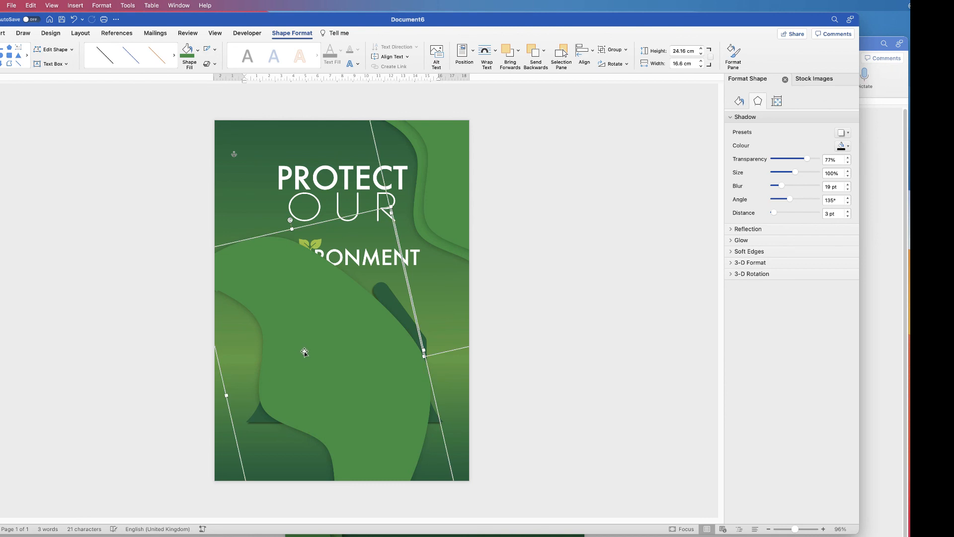
click(241, 169)
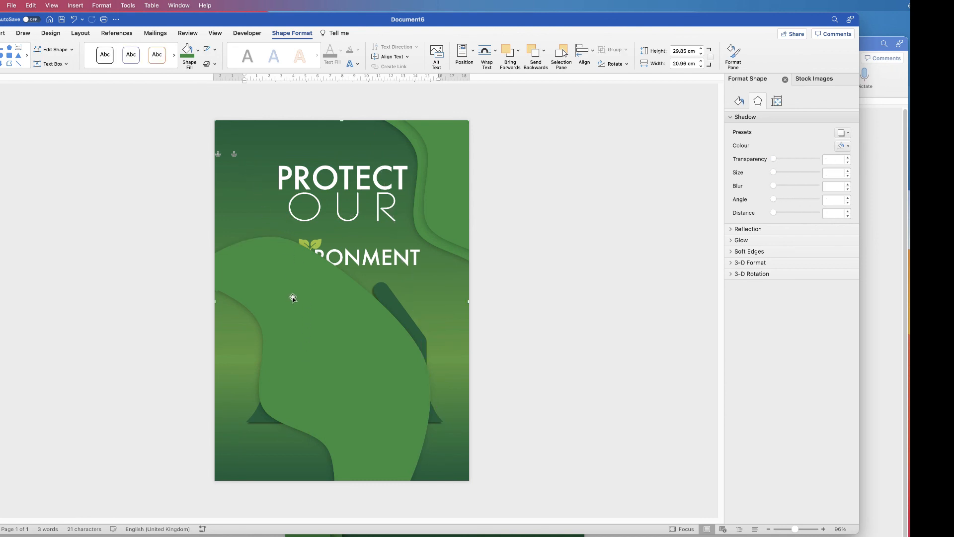
click(283, 237)
drag(291, 219, 355, 435)
drag(284, 346, 216, 474)
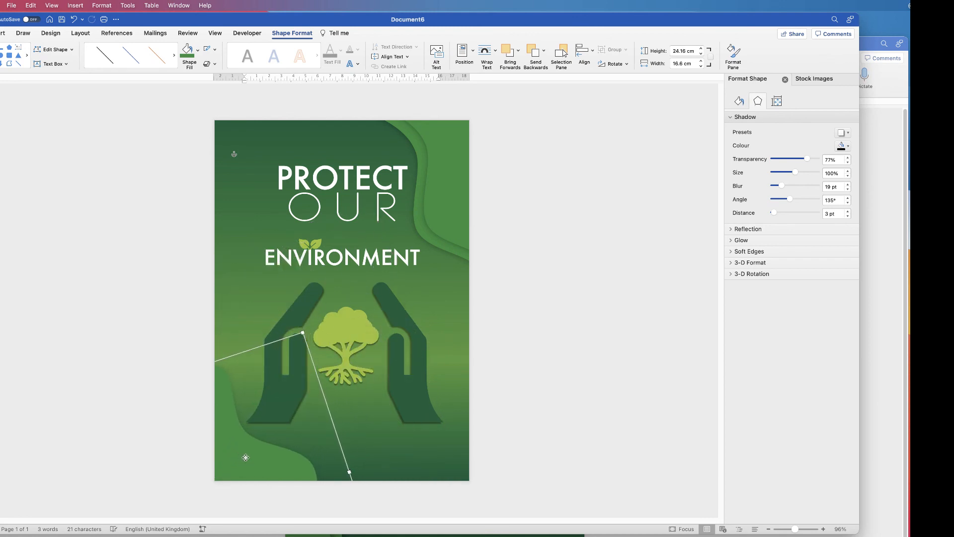
drag(246, 457, 237, 456)
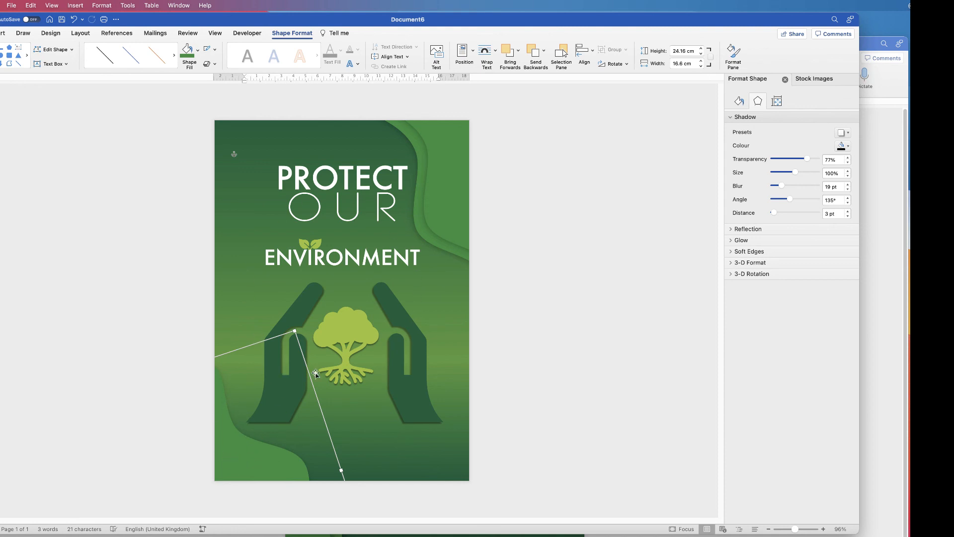
Step: Resize the lower left shape to about 20.3 cm by 14.5 cm, rotate it slightly and fit it back into its corner
mouse_move(240, 458)
mouse_down()
mouse_move(232, 454)
mouse_move(336, 370)
mouse_move(269, 275)
mouse_move(214, 263)
mouse_move(252, 303)
mouse_move(368, 379)
mouse_move(248, 467)
mouse_up()
drag(315, 350, 350, 160)
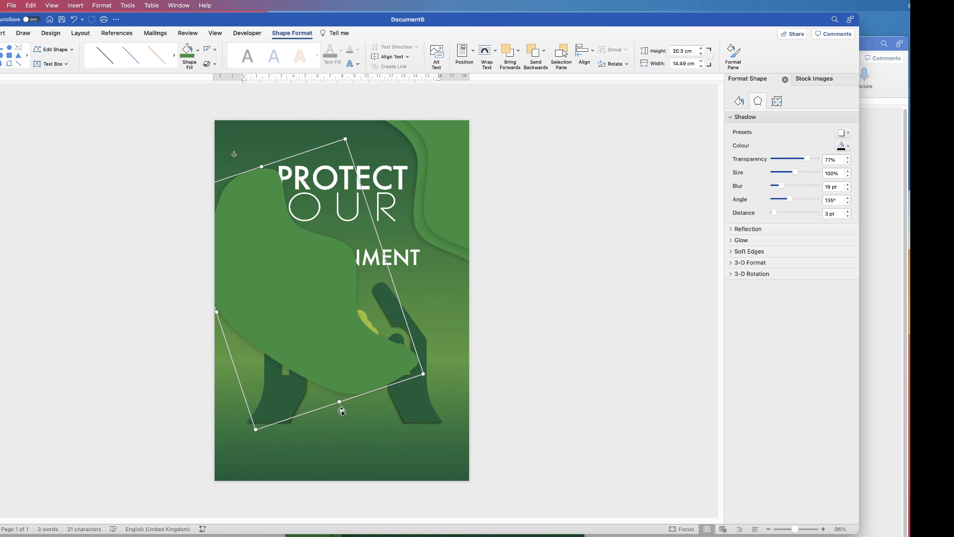
drag(342, 412, 334, 412)
drag(307, 328, 250, 461)
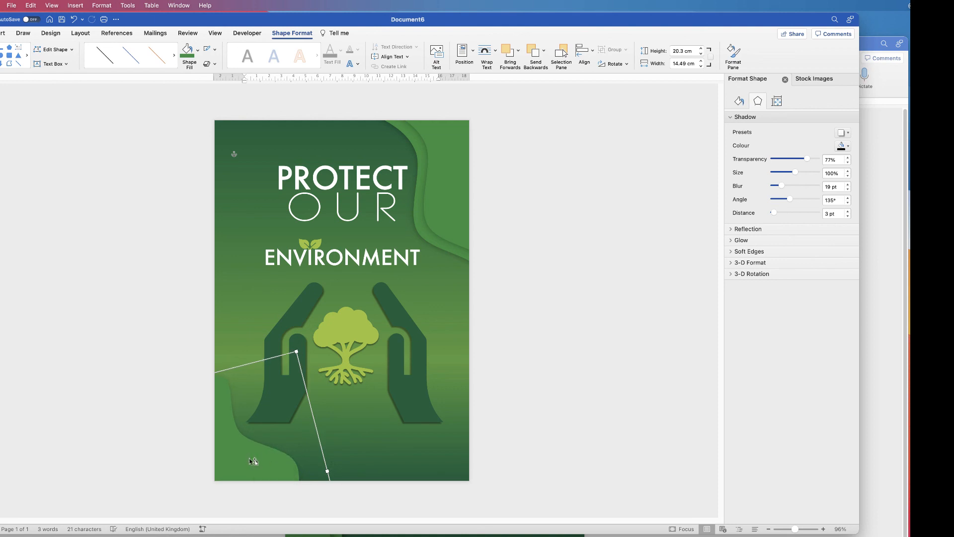
Step: Duplicate the lower left shape with a slight offset towards the corner to form a matching layered edge, and deselect it
drag(253, 460, 249, 463)
click(513, 412)
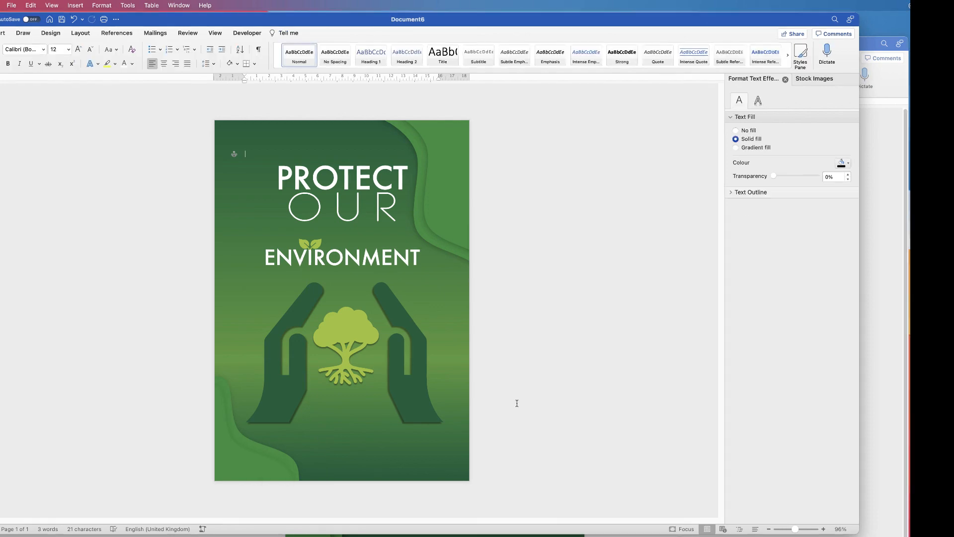